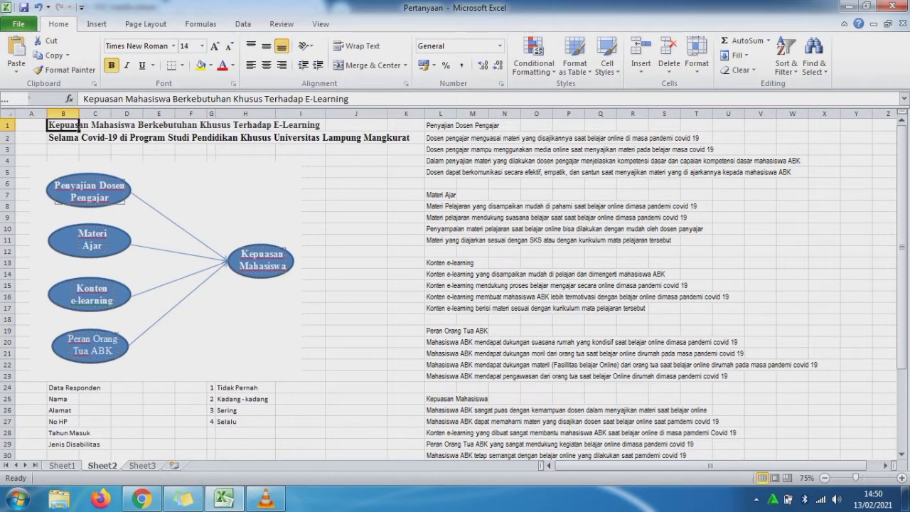
Fill the Penyajian Dosen Pengajar block L1:W5 with yellow and the Materi Ajar block L7:V11 with light green
{"action": "left_click", "coordinate": [63, 138]}
{"action": "left_click", "coordinate": [166, 271]}
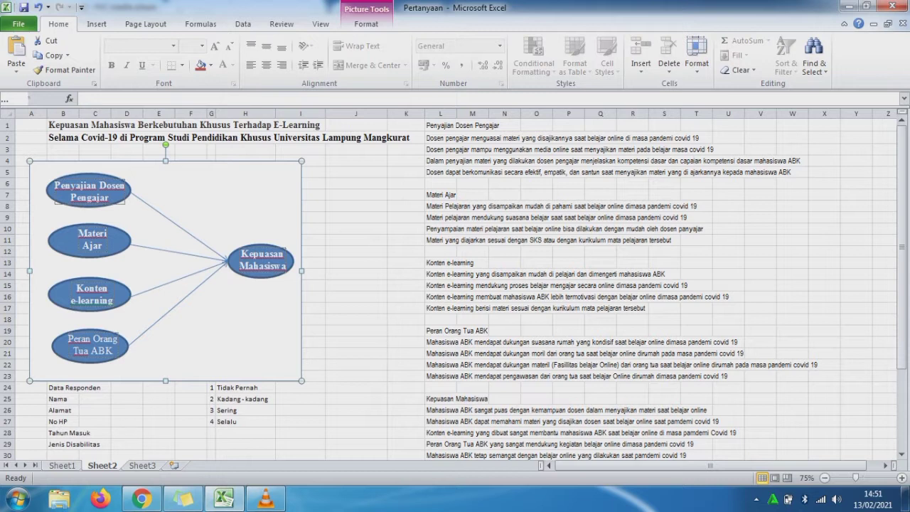
{"action": "left_click_drag", "start_coordinate": [441, 125], "coordinate": [797, 175]}
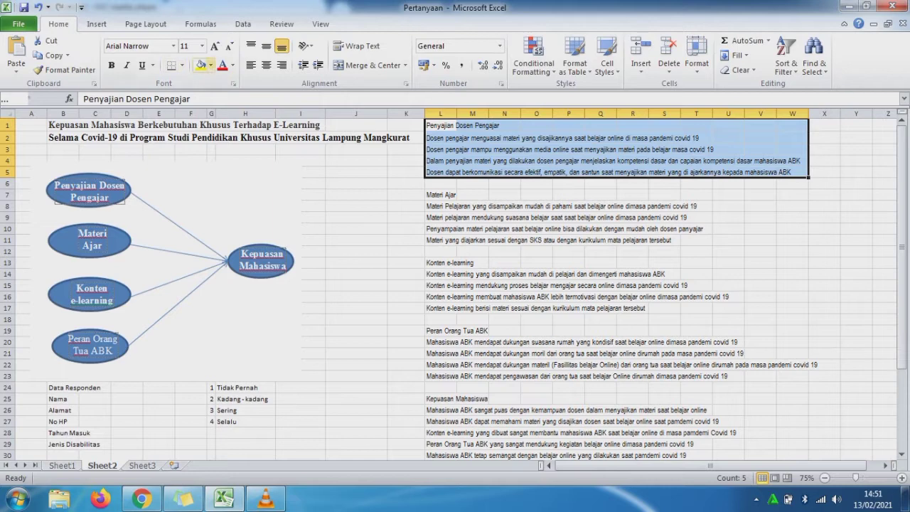
{"action": "left_click", "coordinate": [200, 66]}
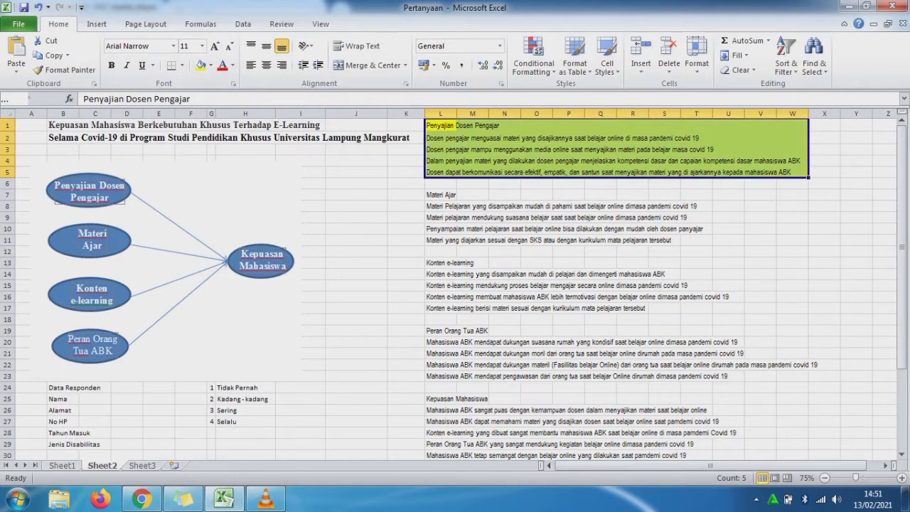
{"action": "left_click_drag", "start_coordinate": [441, 195], "coordinate": [759, 241]}
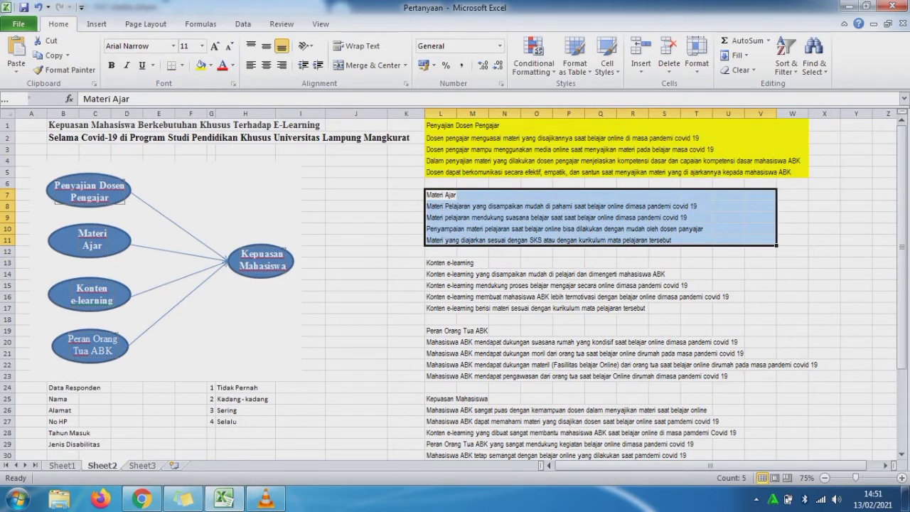
{"action": "left_click", "coordinate": [210, 65]}
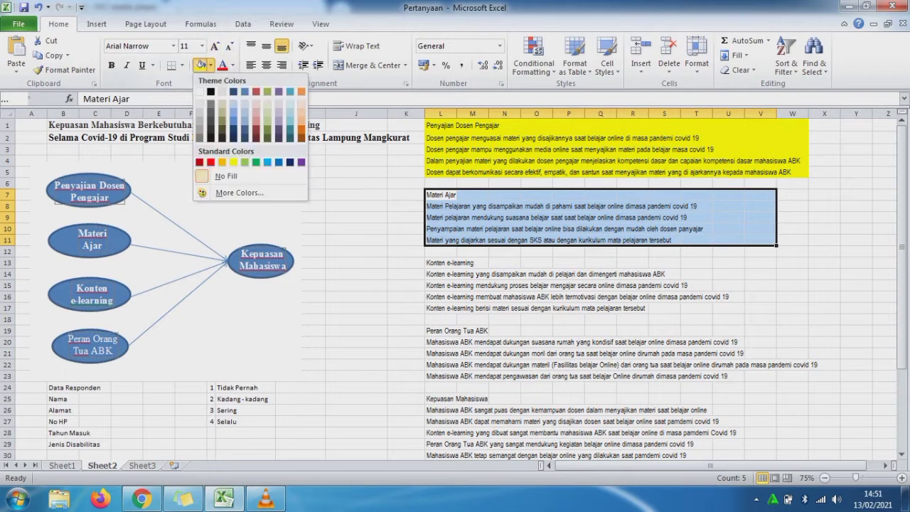
{"action": "left_click", "coordinate": [256, 162]}
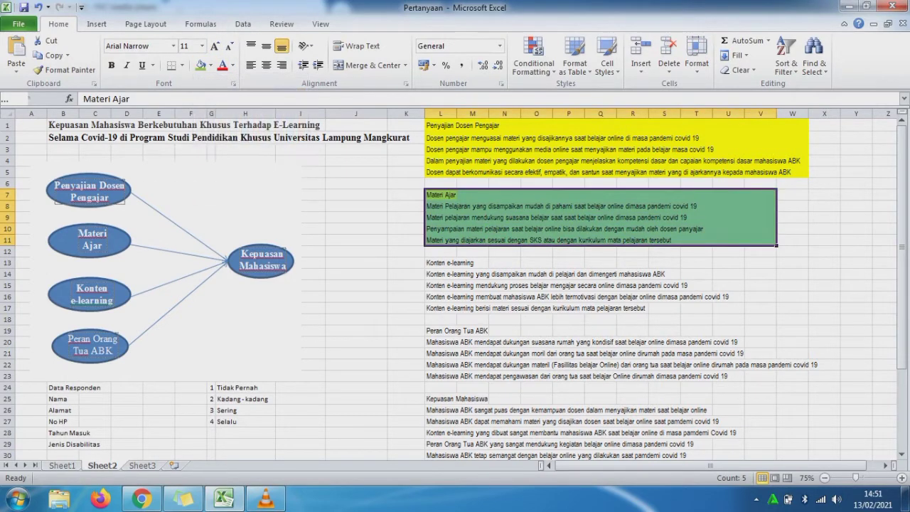
Fill the Konten e-learning block L13:V17 with yellow and the Peran Orang Tua ABK block L19:X23 with light green
{"action": "left_click_drag", "start_coordinate": [441, 263], "coordinate": [764, 308]}
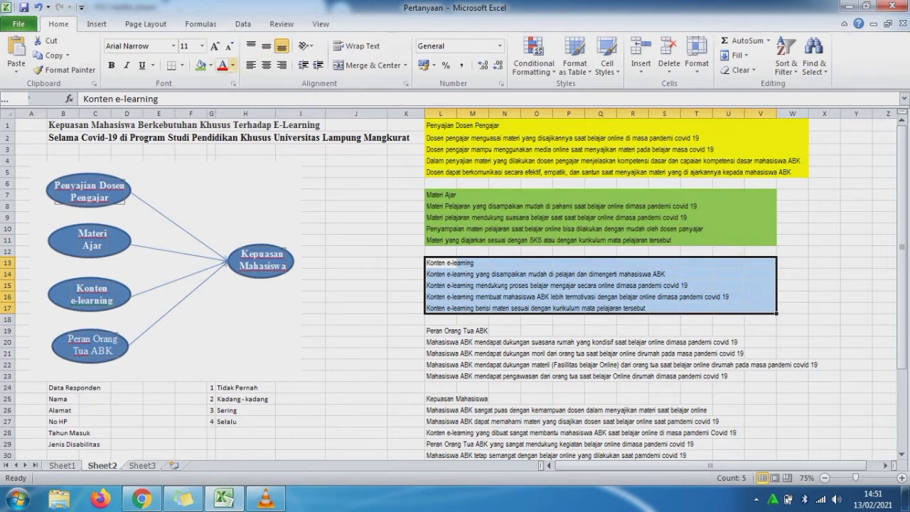
{"action": "left_click", "coordinate": [211, 65]}
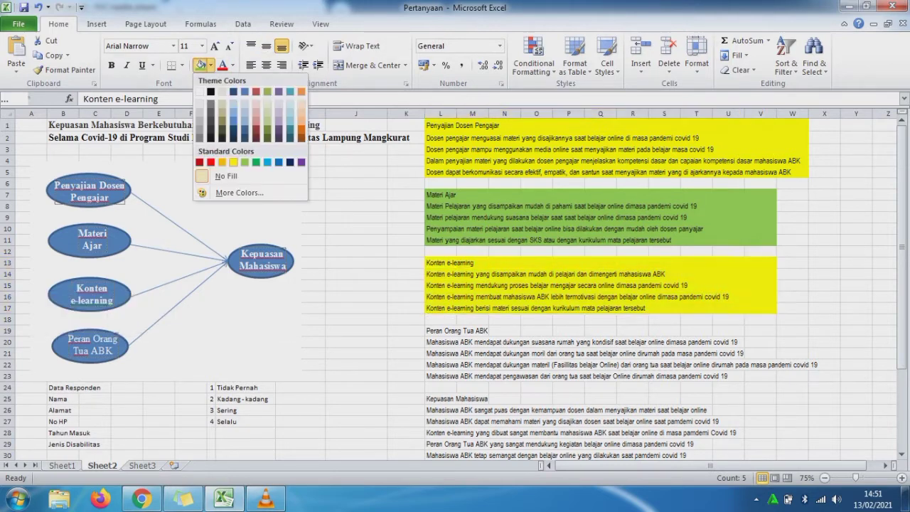
{"action": "left_click", "coordinate": [245, 162]}
{"action": "left_click_drag", "start_coordinate": [441, 331], "coordinate": [825, 376]}
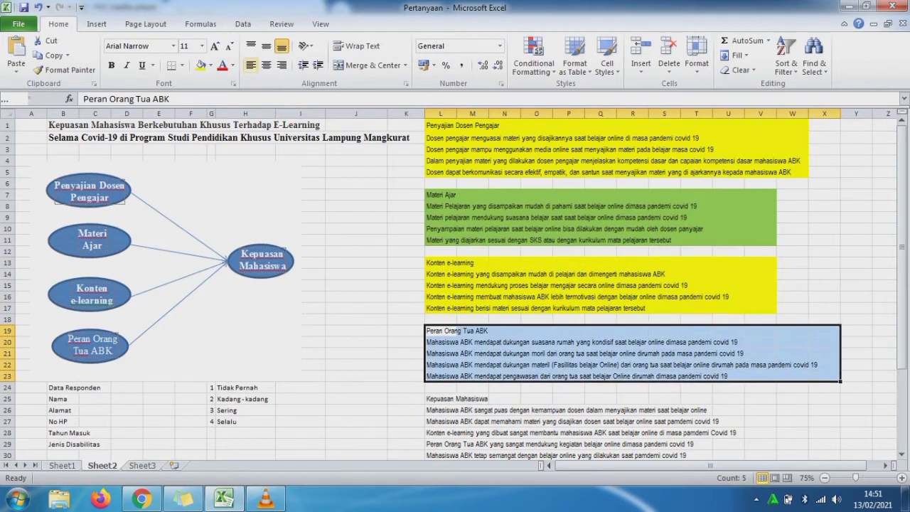
{"action": "left_click", "coordinate": [211, 65]}
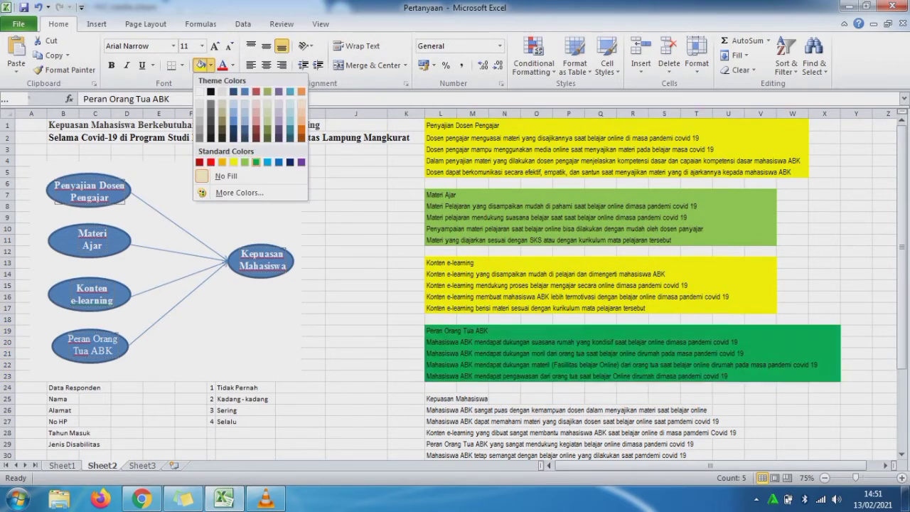
{"action": "left_click", "coordinate": [257, 163]}
Fill the Kepuasan Mahasiswa question block L25:V30 with yellow
{"action": "left_click_drag", "start_coordinate": [441, 399], "coordinate": [776, 447]}
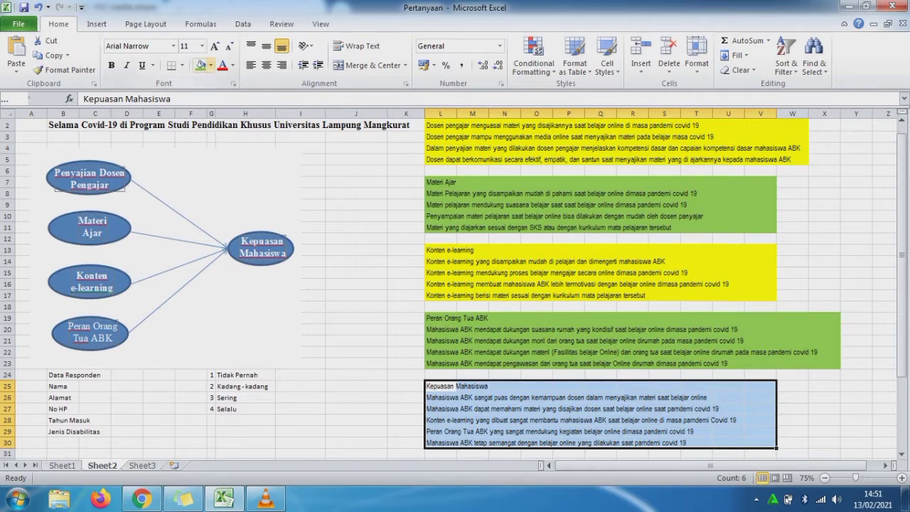
{"action": "left_click", "coordinate": [210, 65]}
{"action": "left_click", "coordinate": [233, 162]}
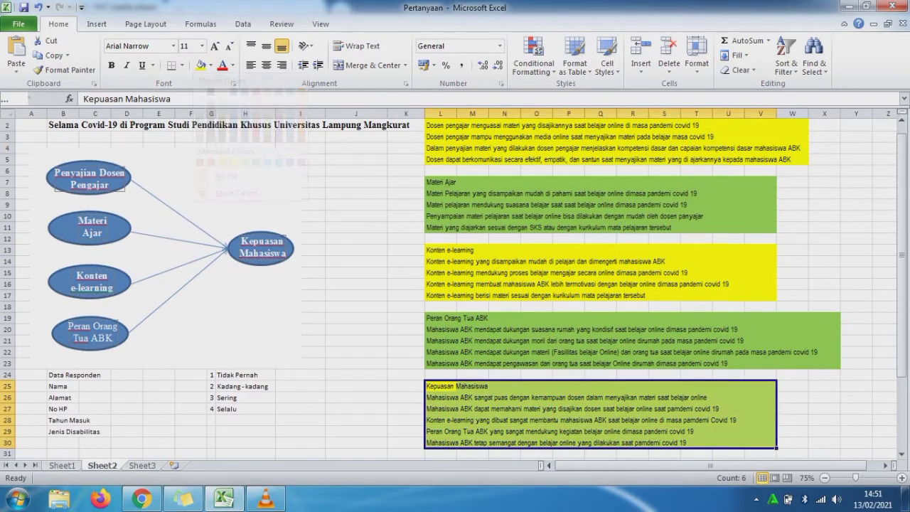
{"action": "left_click", "coordinate": [406, 295]}
{"action": "scroll", "coordinate": [455, 284], "scroll_direction": "up", "scroll_amount": 1}
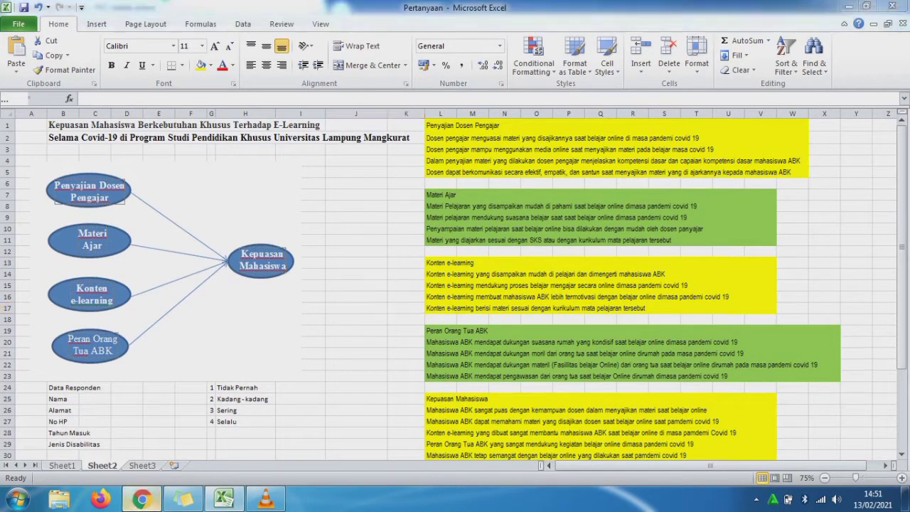
Switch to Chrome and open Google Drive by way of a Google search
{"action": "left_click", "coordinate": [142, 499]}
{"action": "left_click", "coordinate": [86, 11]}
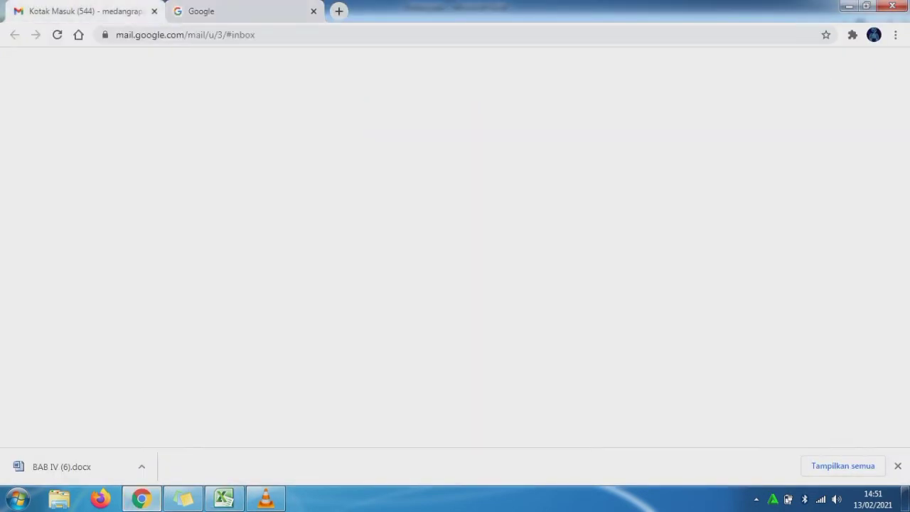
{"action": "left_click", "coordinate": [246, 11]}
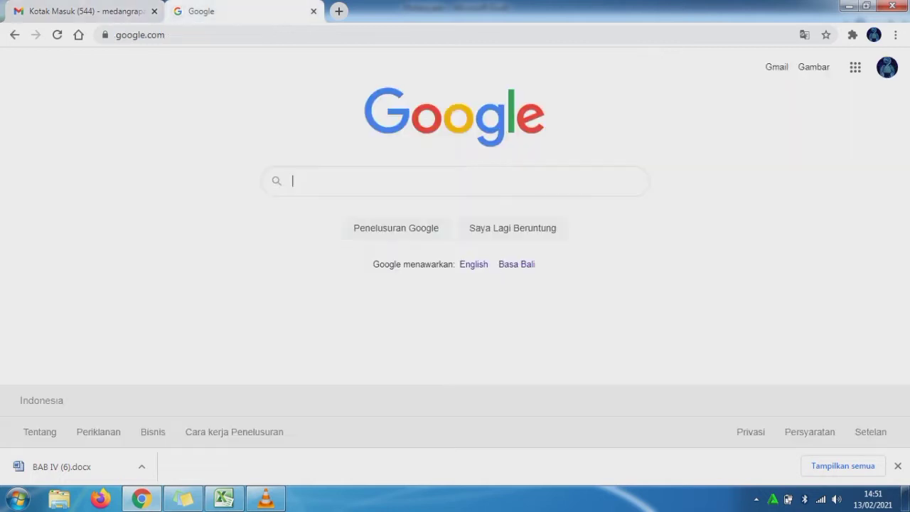
{"action": "type", "text": "go"}
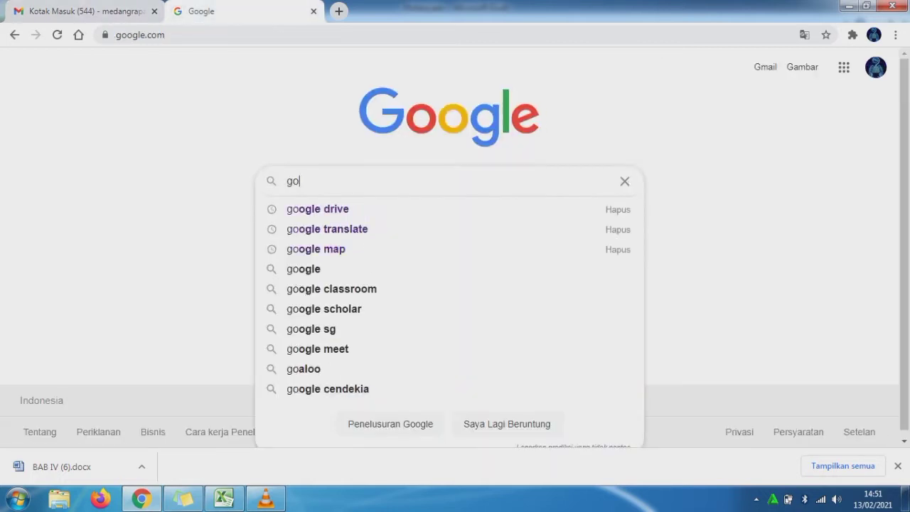
{"action": "left_click", "coordinate": [318, 209]}
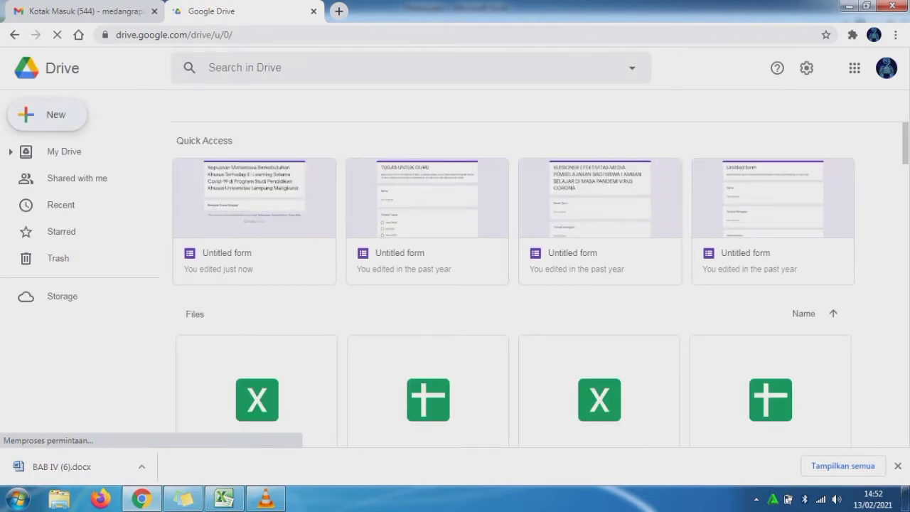
Create a new blank Google Form from Google Drive
{"action": "left_click", "coordinate": [47, 115]}
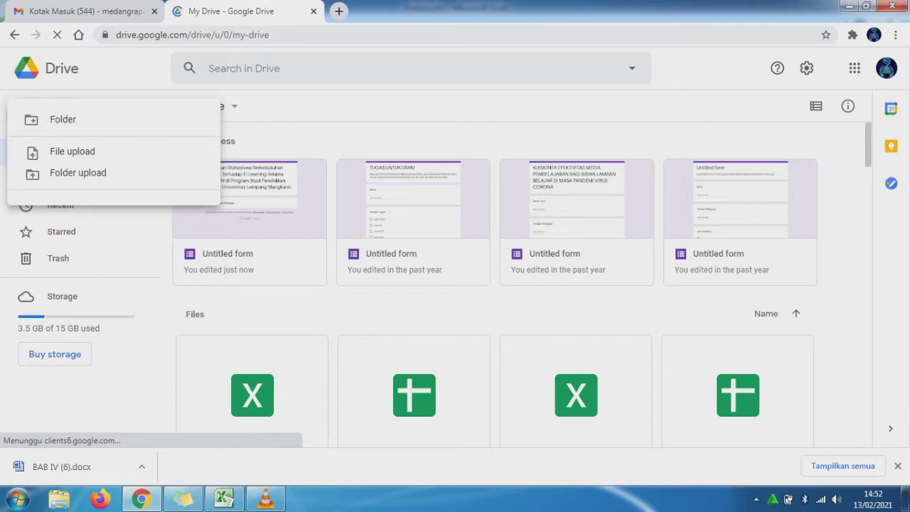
{"action": "left_click", "coordinate": [47, 69]}
{"action": "left_click", "coordinate": [59, 115]}
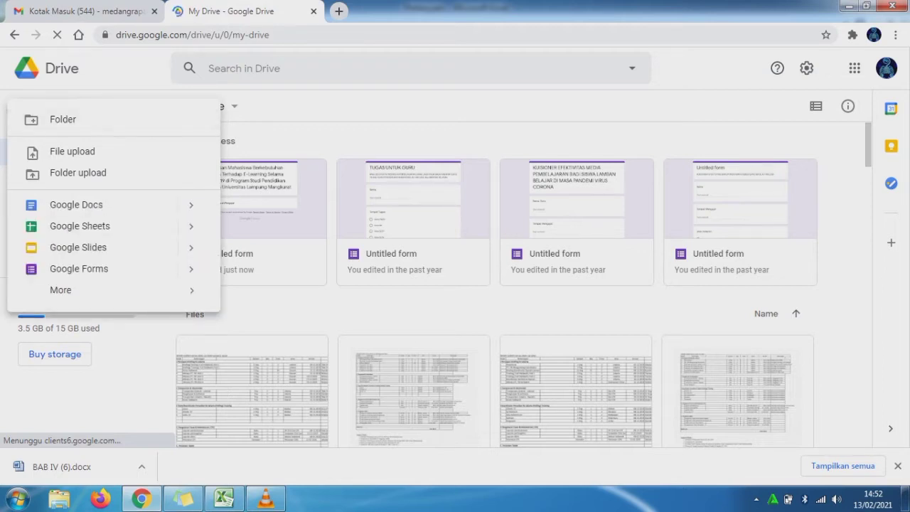
{"action": "left_click", "coordinate": [56, 117]}
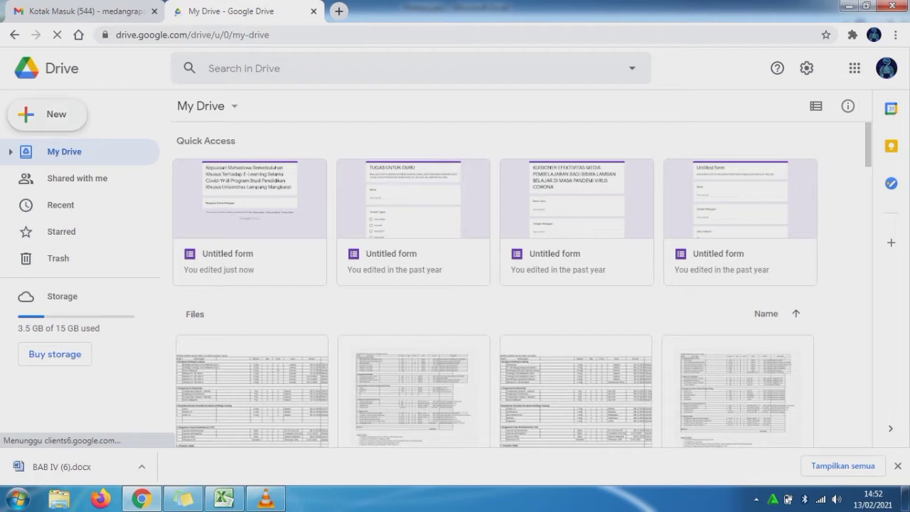
{"action": "left_click", "coordinate": [56, 116]}
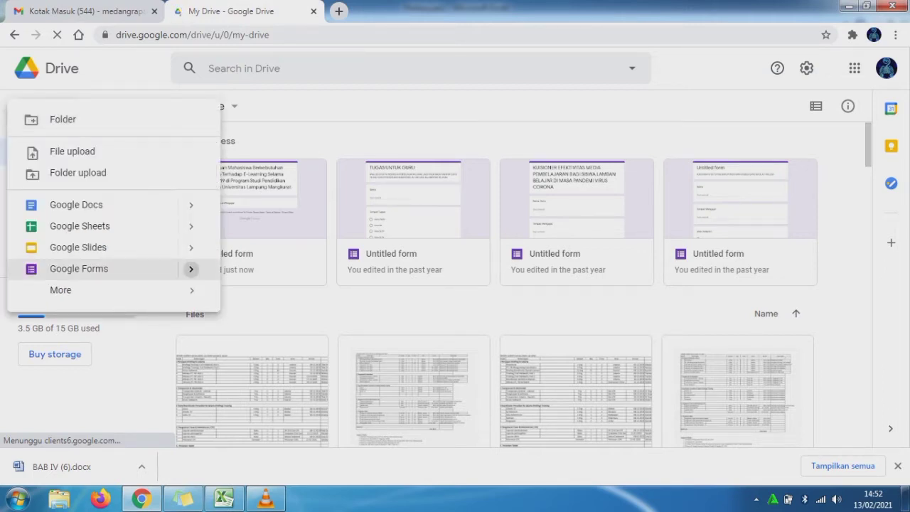
{"action": "mouse_move", "coordinate": [191, 270]}
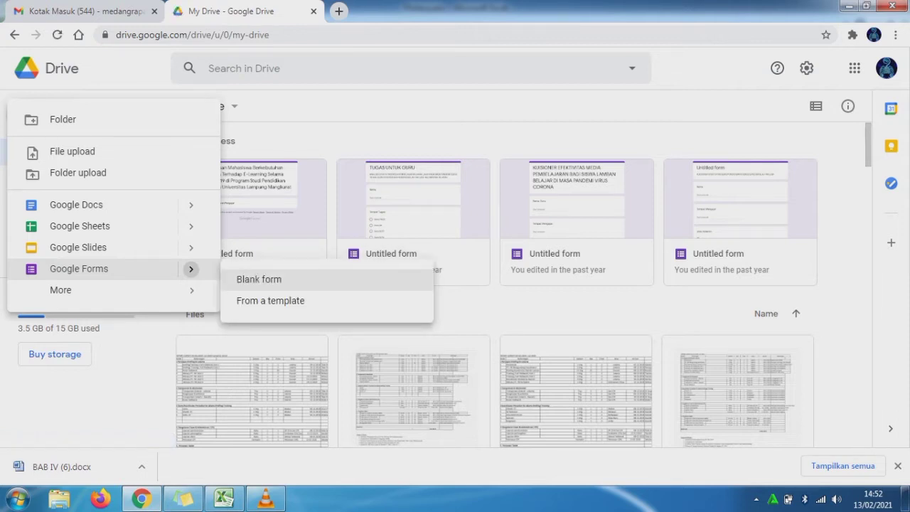
{"action": "left_click", "coordinate": [259, 279]}
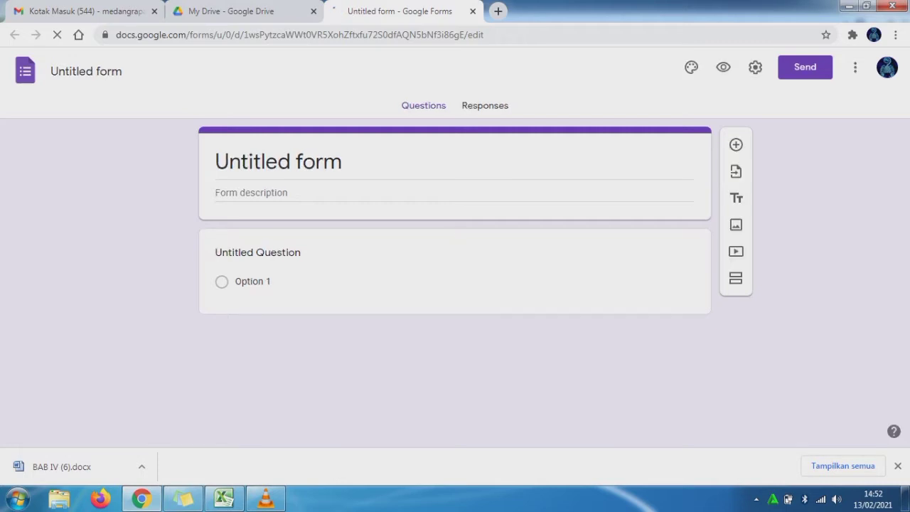
Copy the heading "Kepuasan Mahasiswa Berkebutuhan Khusus Terhadap E-Learning" from cell B1 in Excel into the form's title in Chrome
{"action": "left_click", "coordinate": [224, 499]}
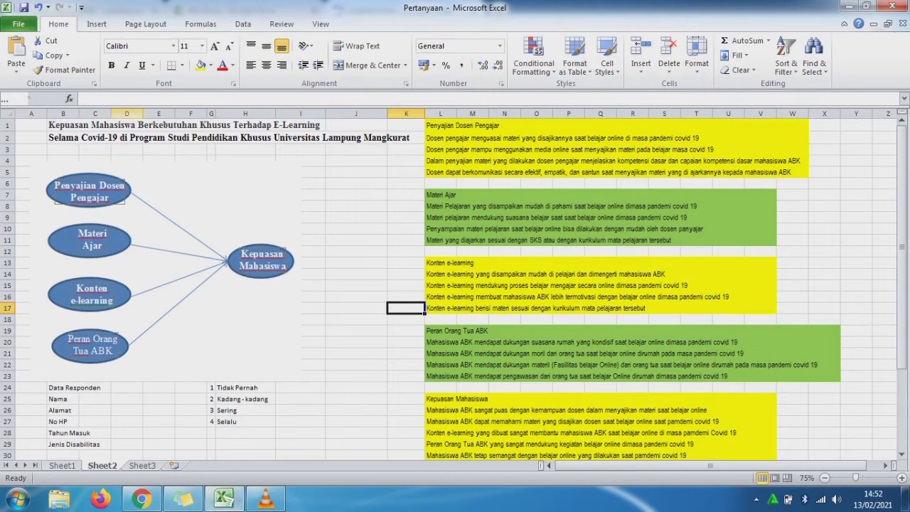
{"action": "left_click", "coordinate": [64, 125]}
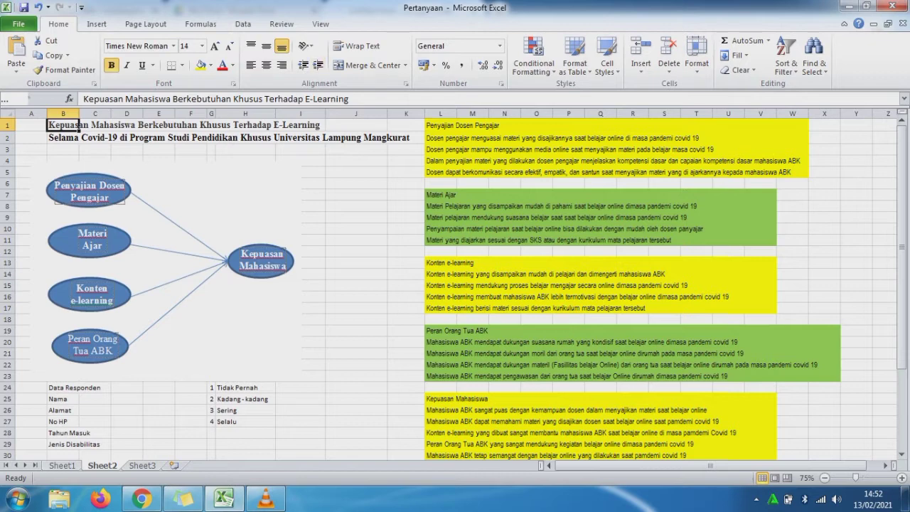
{"action": "left_click_drag", "start_coordinate": [350, 99], "coordinate": [83, 98]}
{"action": "key", "text": "ctrl+c"}
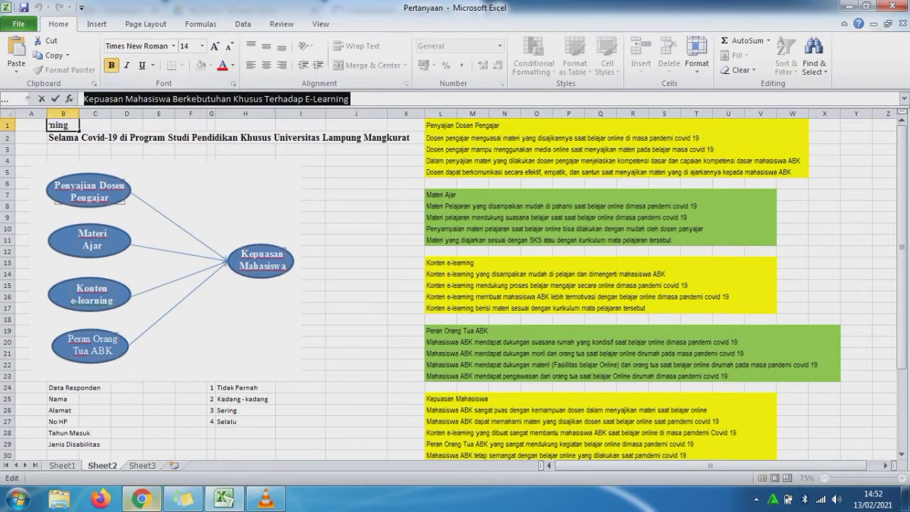
{"action": "left_click", "coordinate": [142, 499]}
{"action": "left_click", "coordinate": [266, 162]}
{"action": "left_click", "coordinate": [266, 163]}
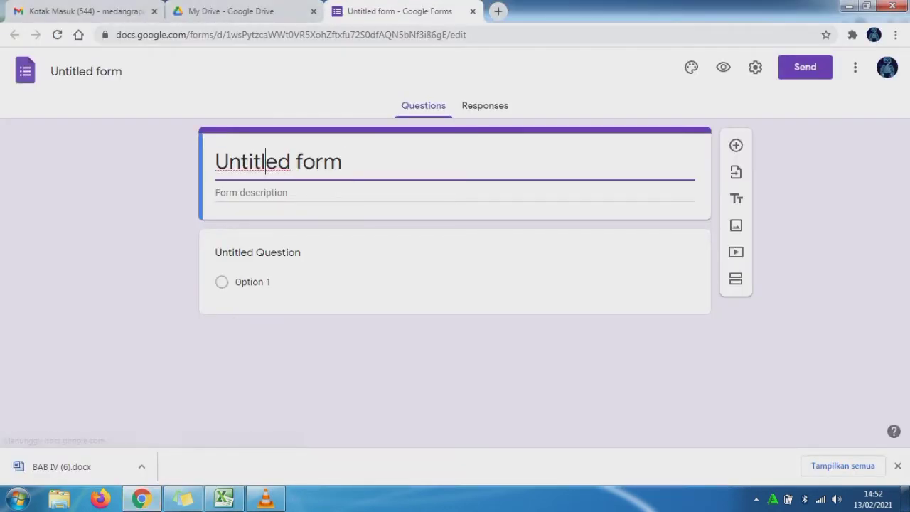
{"action": "key", "text": "ctrl+v"}
Delete the leftover placeholder text that follows the pasted heading in the form title
{"action": "key", "text": "Delete"}
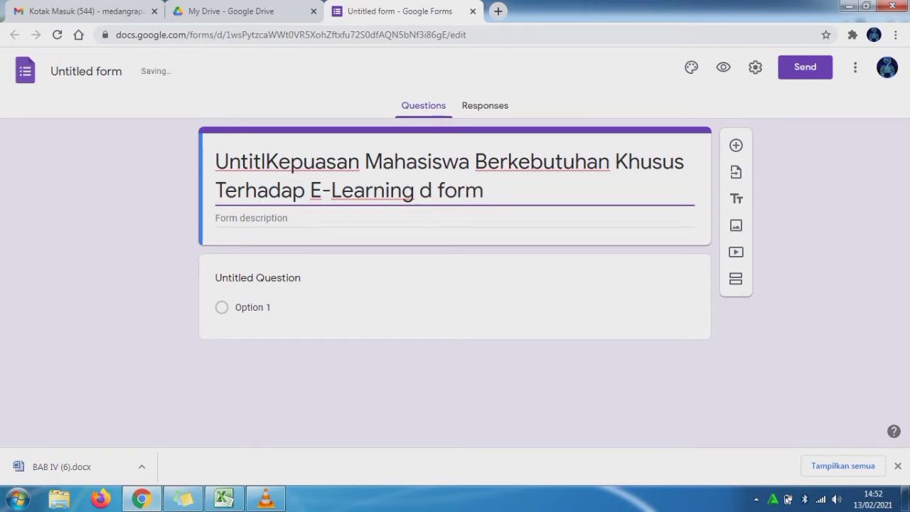
{"action": "key", "text": "Delete"}
{"action": "key", "text": "Delete"}
{"action": "key", "text": "Delete"}
{"action": "key", "text": "Delete"}
{"action": "key", "text": "Delete"}
{"action": "key", "text": "Delete"}
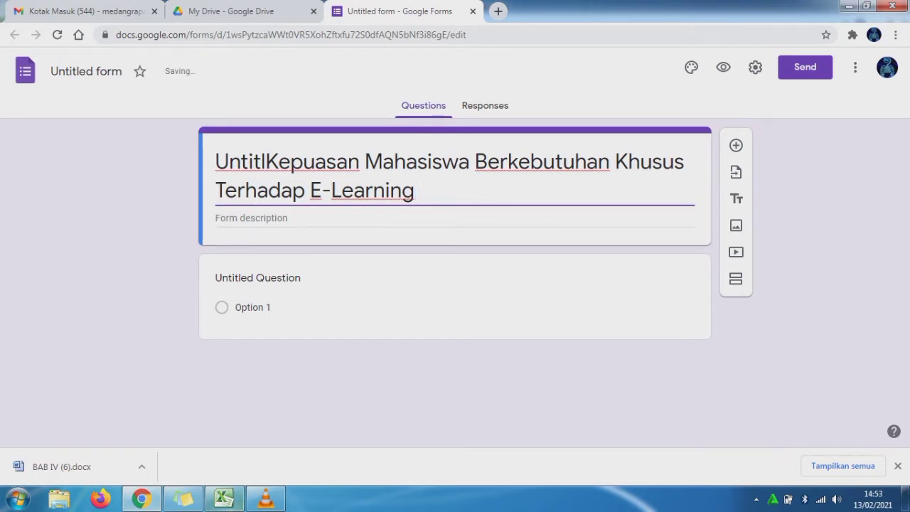
Append cell B2's text "Selama Covid-19 di Program Studi Pendidikan Khusus Universitas Lampung Mangkurat" from Excel to the form title in Chrome
{"action": "left_click", "coordinate": [225, 499]}
{"action": "key", "text": "Return"}
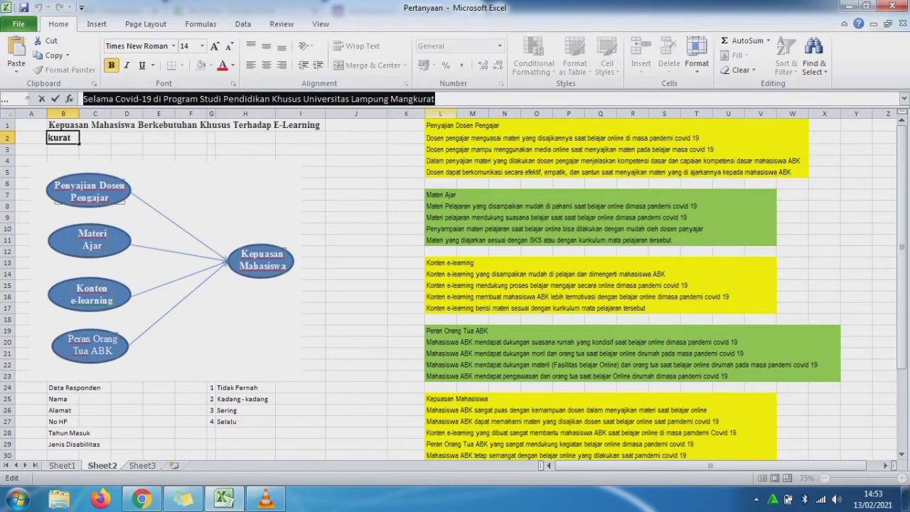
{"action": "left_click", "coordinate": [141, 499]}
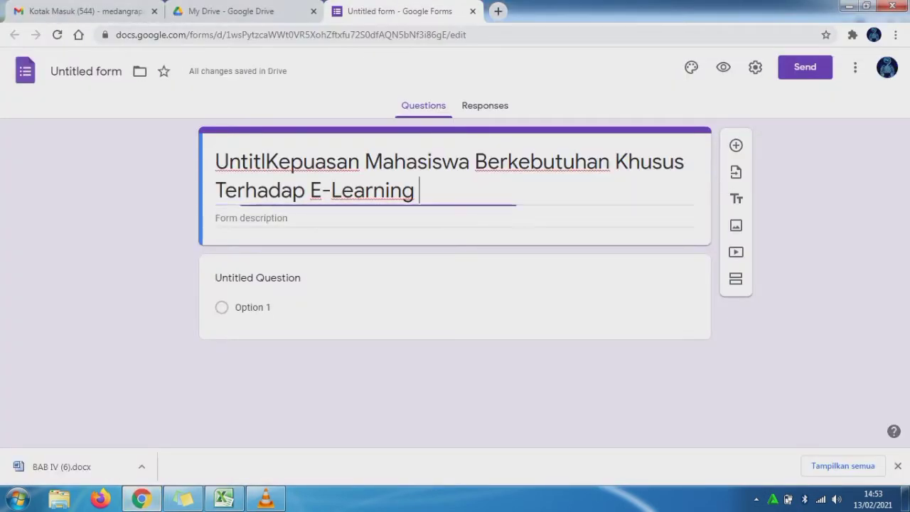
{"action": "type", "text": "Selama Covid-19 di Program Studi Pendidikan Khusus Universitas Lampung Mangkurat"}
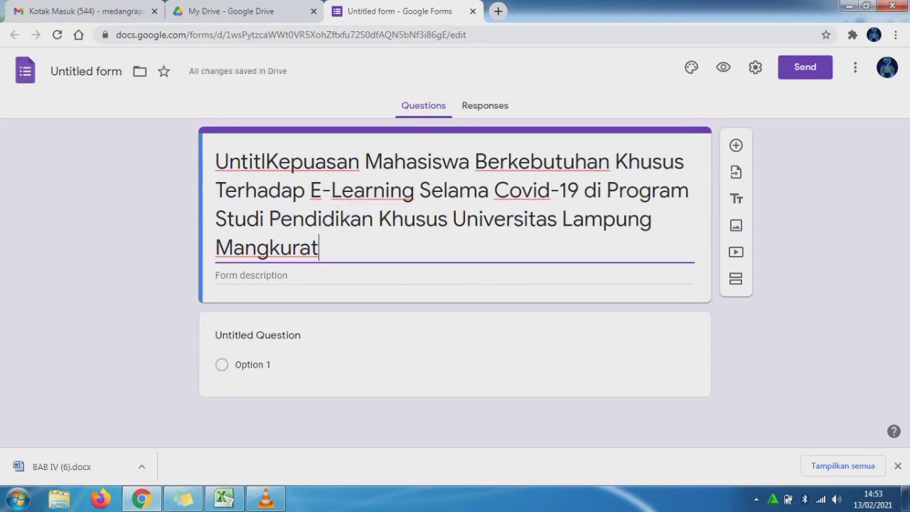
Add a title and description block below the form header and delete it again
{"action": "left_click", "coordinate": [736, 199]}
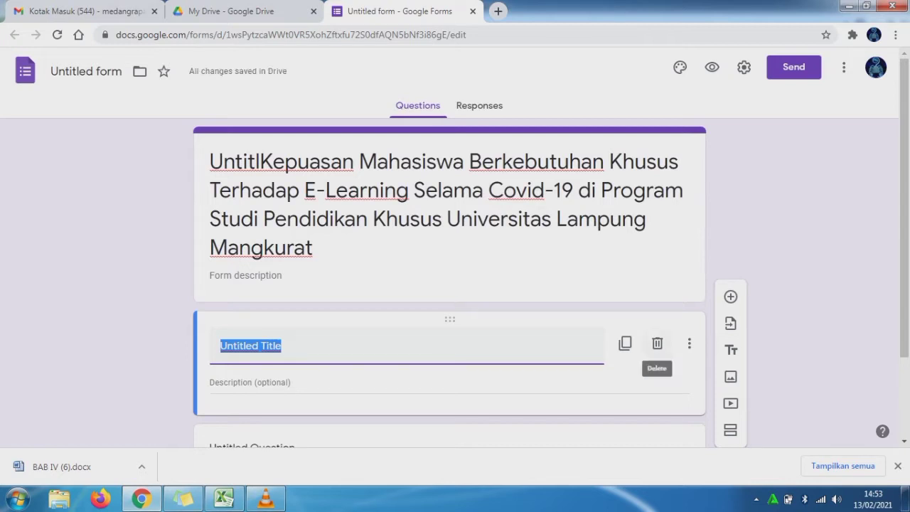
{"action": "left_click", "coordinate": [657, 343]}
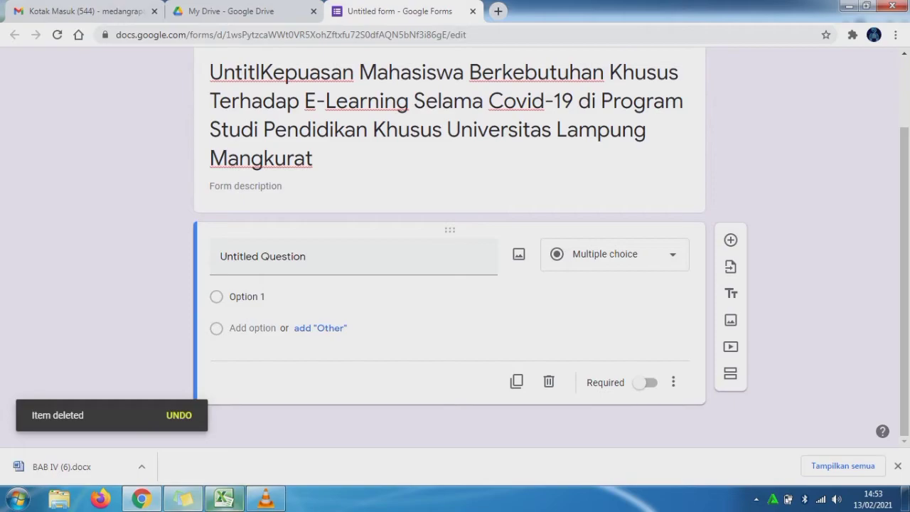
Switch to Excel and fill the respondent data list in B24:C29 with yellow
{"action": "left_click", "coordinate": [224, 498]}
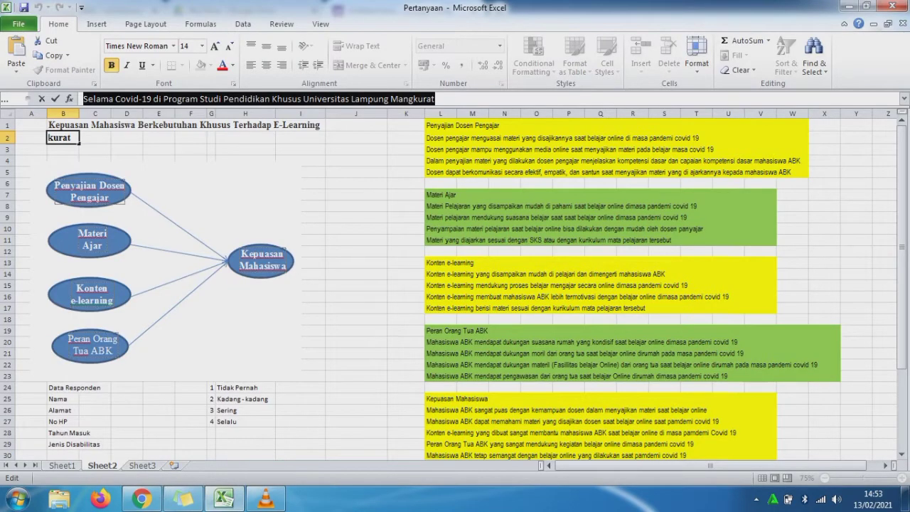
{"action": "left_click_drag", "start_coordinate": [63, 388], "coordinate": [92, 444]}
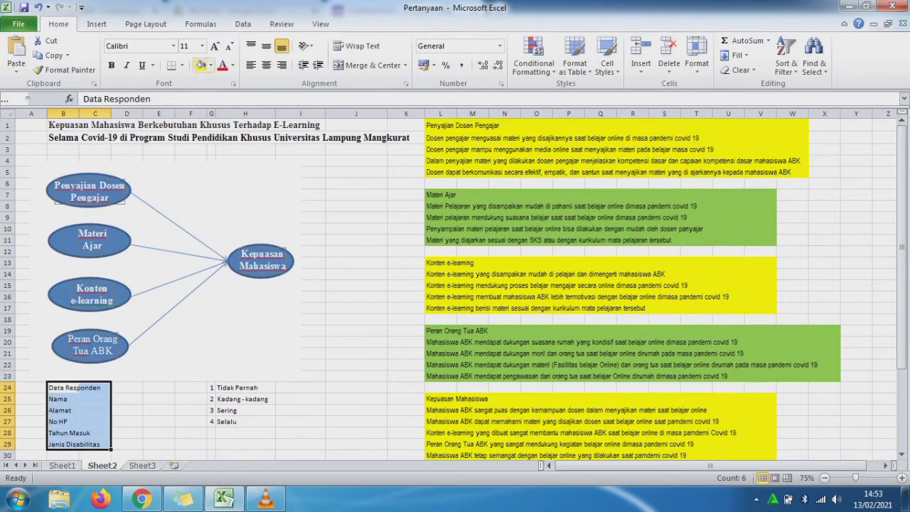
{"action": "left_click", "coordinate": [202, 65]}
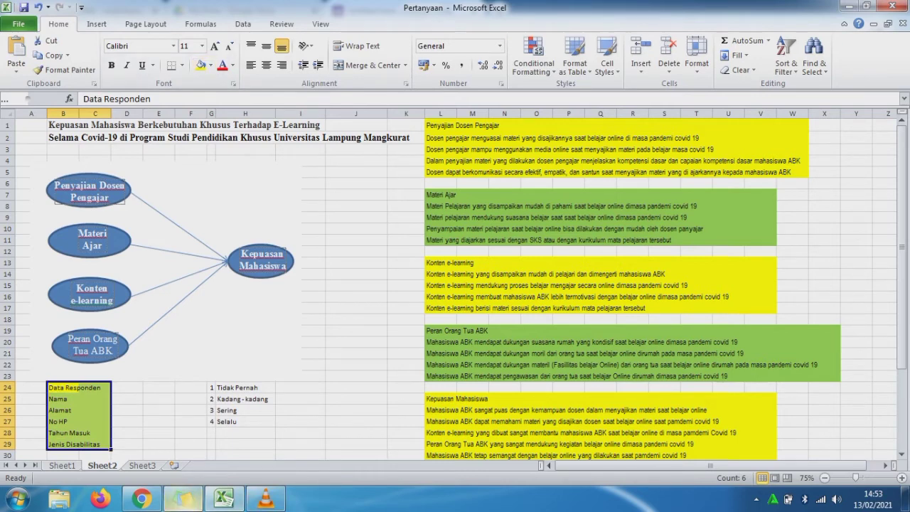
Return to the form in Chrome, title the first question "Nama Responden" and make it a short answer
{"action": "left_click", "coordinate": [141, 500]}
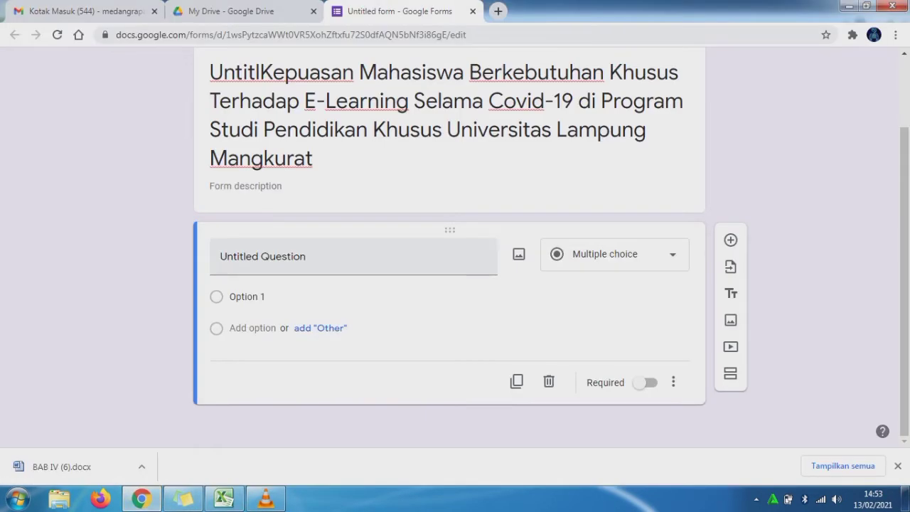
{"action": "left_click", "coordinate": [353, 257]}
{"action": "type", "text": "Nama"}
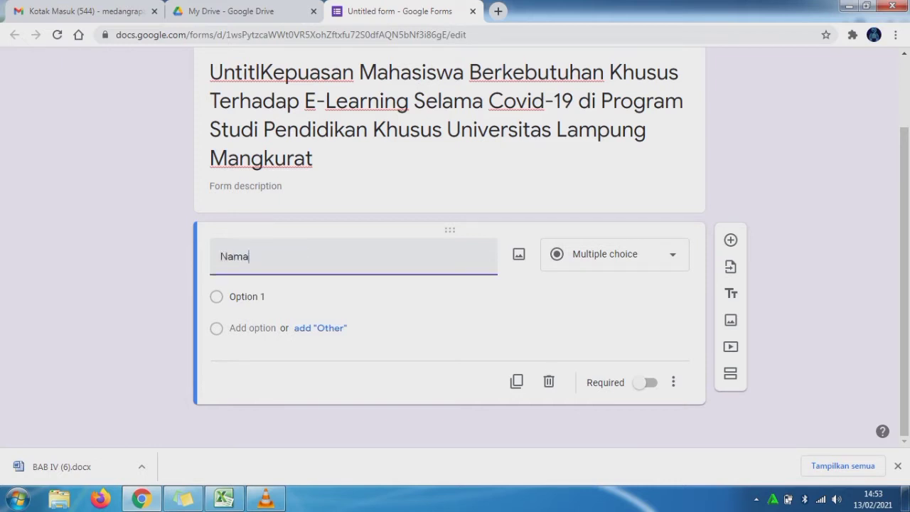
{"action": "type", "text": " Responden"}
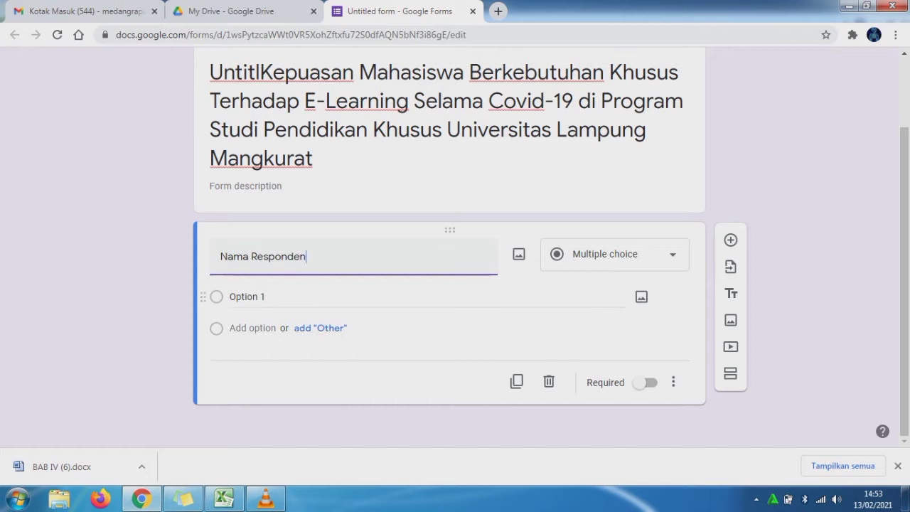
{"action": "left_click", "coordinate": [615, 253]}
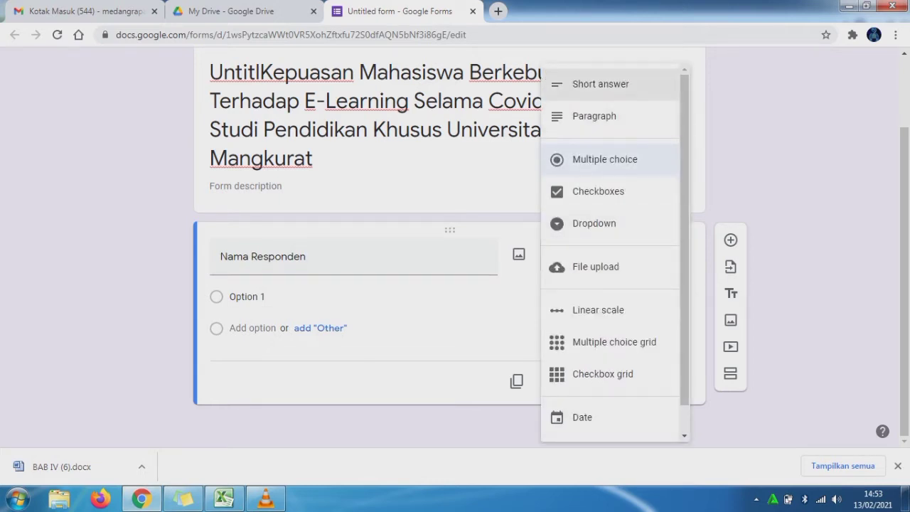
{"action": "left_click", "coordinate": [601, 84]}
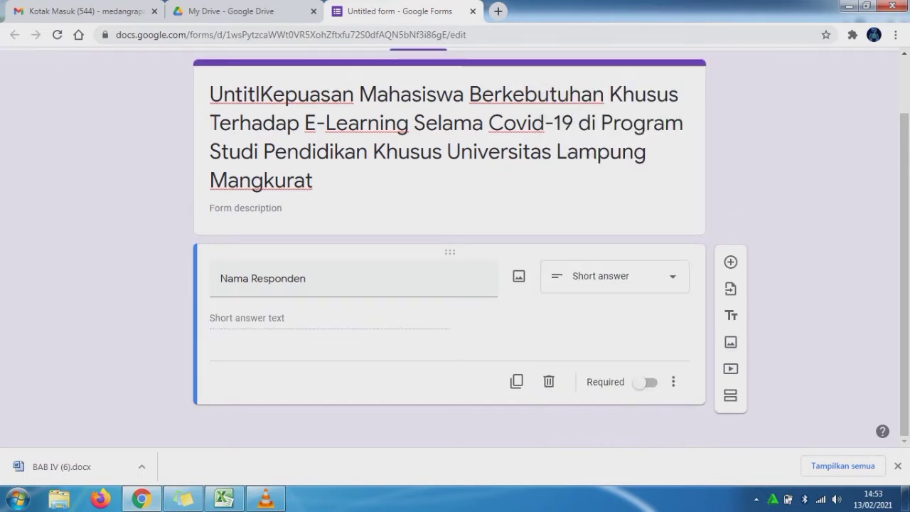
Add a question titled "Alamat Responden" with the Paragraph answer type
{"action": "left_click", "coordinate": [730, 262]}
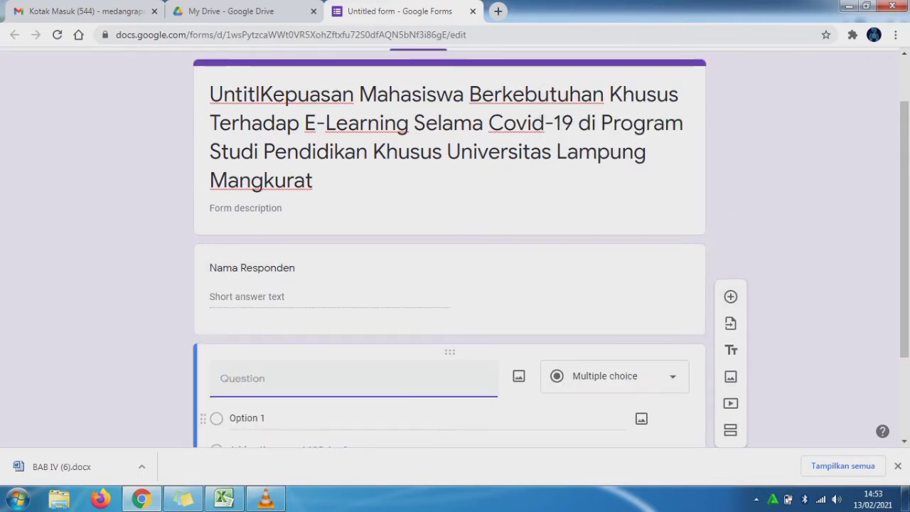
{"action": "type", "text": "Alamat"}
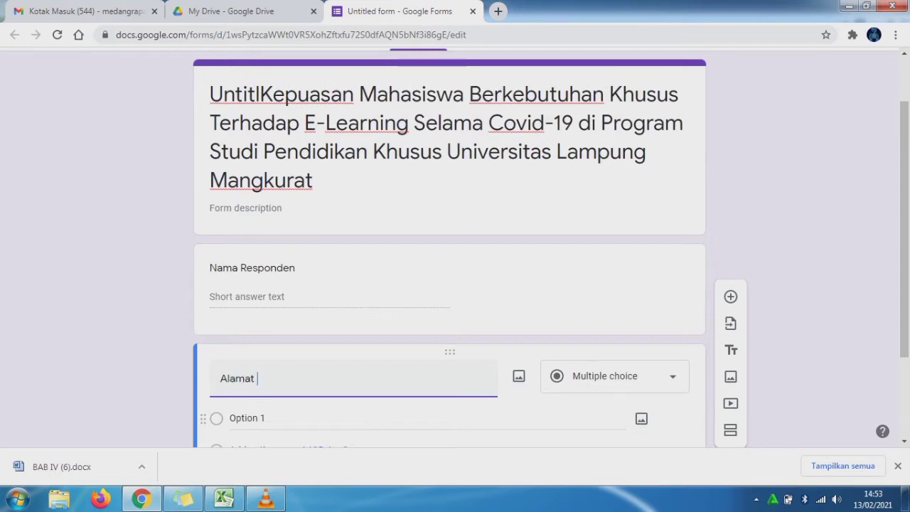
{"action": "type", "text": " Responden"}
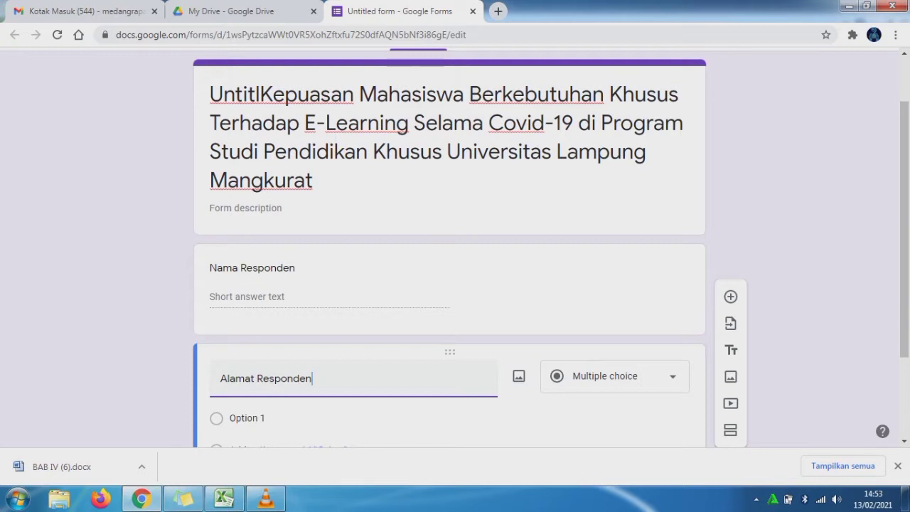
{"action": "key", "text": "F5"}
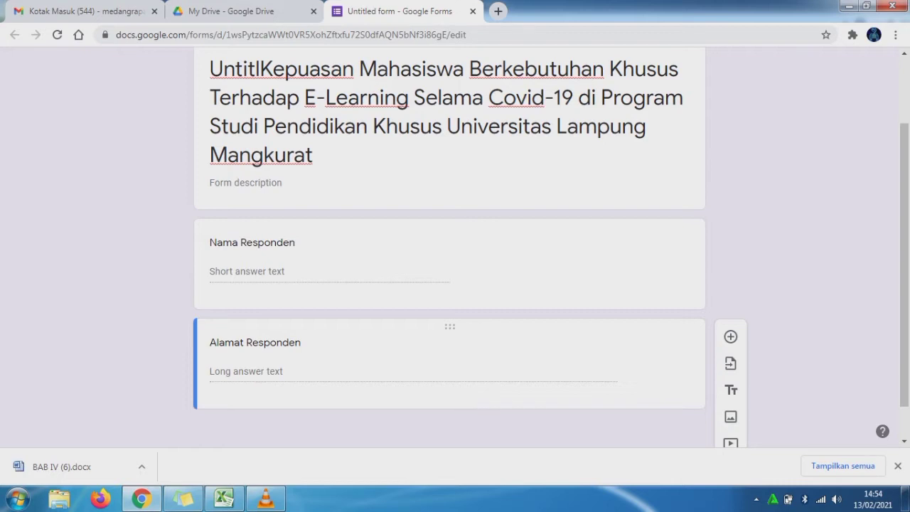
Add a short-answer question titled "No Telepon/HP" below the address question
{"action": "left_click_drag", "start_coordinate": [904, 265], "coordinate": [904, 293]}
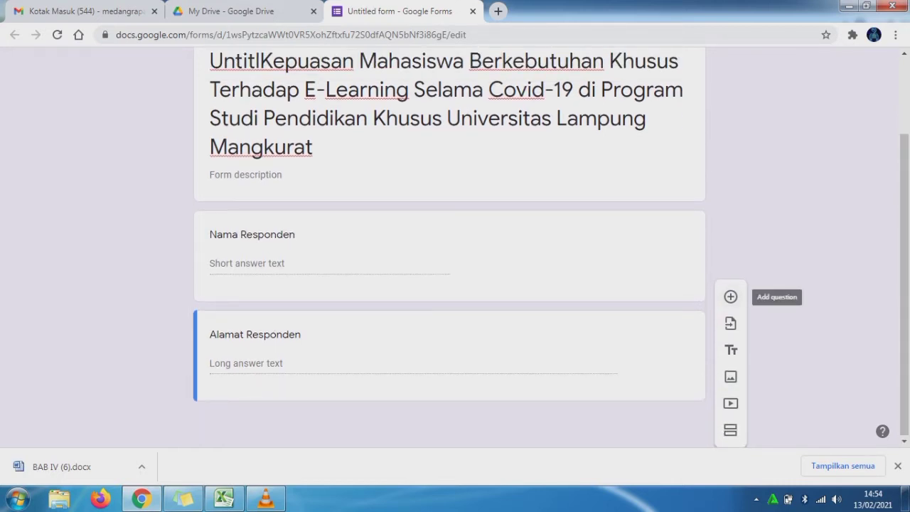
{"action": "left_click", "coordinate": [731, 297]}
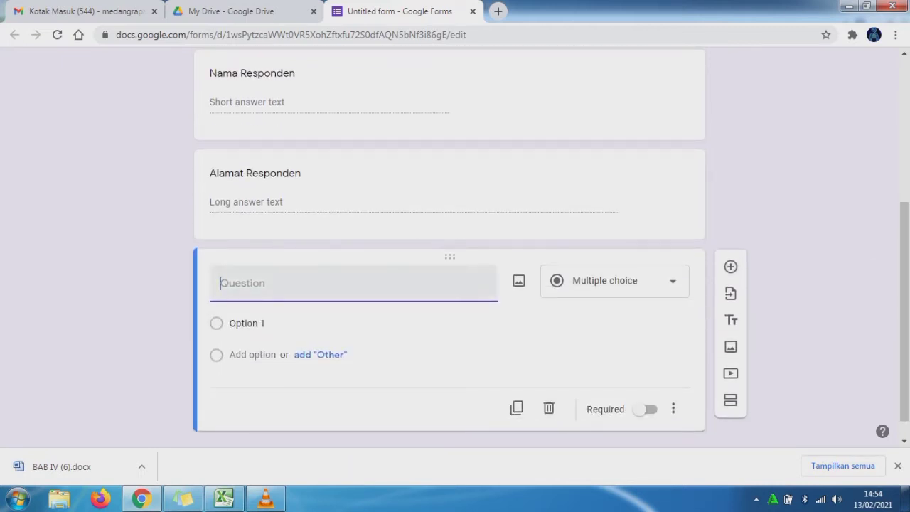
{"action": "type", "text": "No Telepon"}
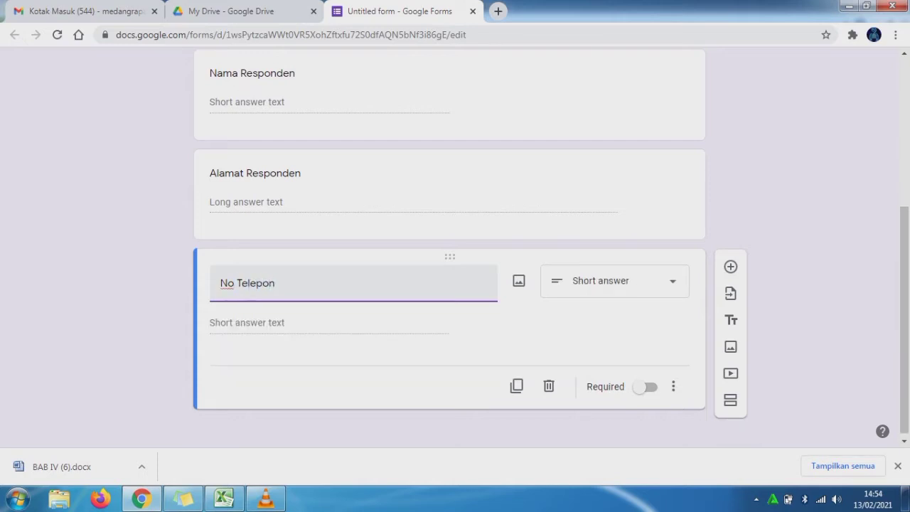
{"action": "type", "text": "/HO"}
{"action": "key", "text": "BackSpace"}
{"action": "type", "text": "P"}
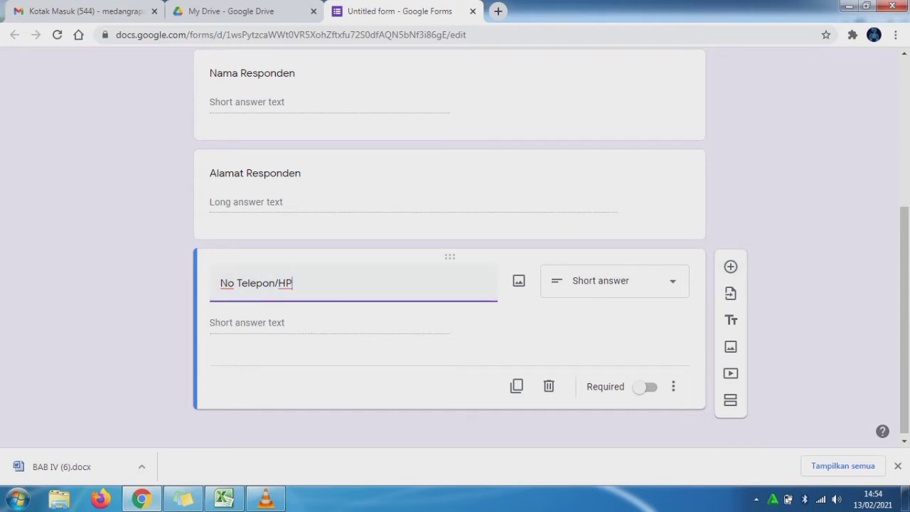
Add a short-answer question titled "Tahun Masuk", taking the wording from the respondent data list in Excel
{"action": "left_click", "coordinate": [731, 266]}
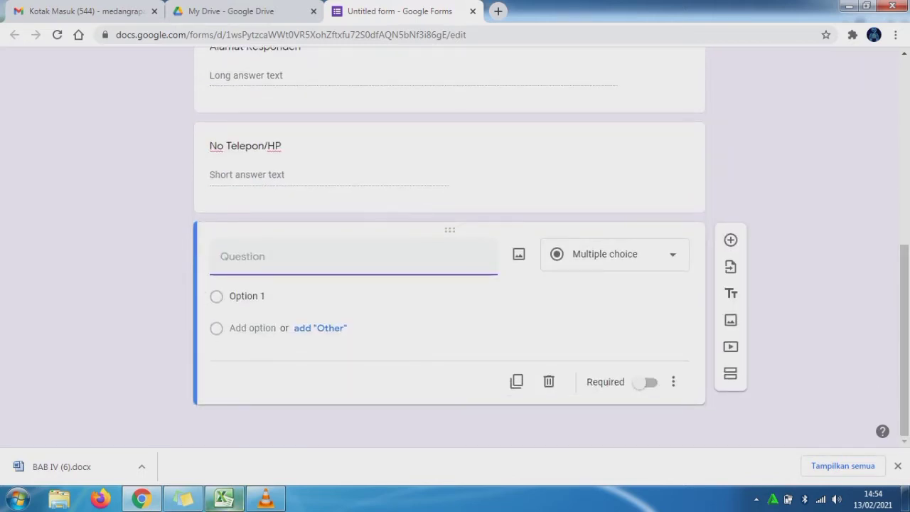
{"action": "left_click", "coordinate": [237, 498]}
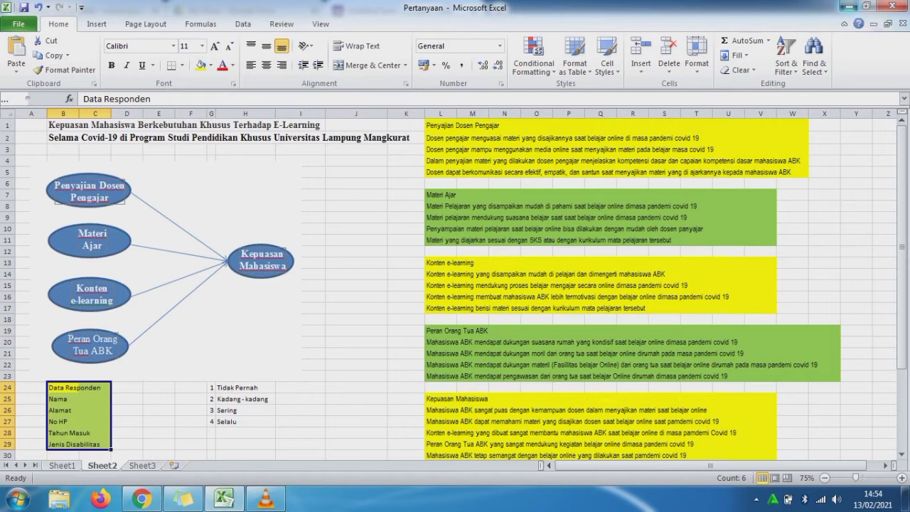
{"action": "left_click", "coordinate": [848, 7]}
{"action": "type", "text": "Tah"}
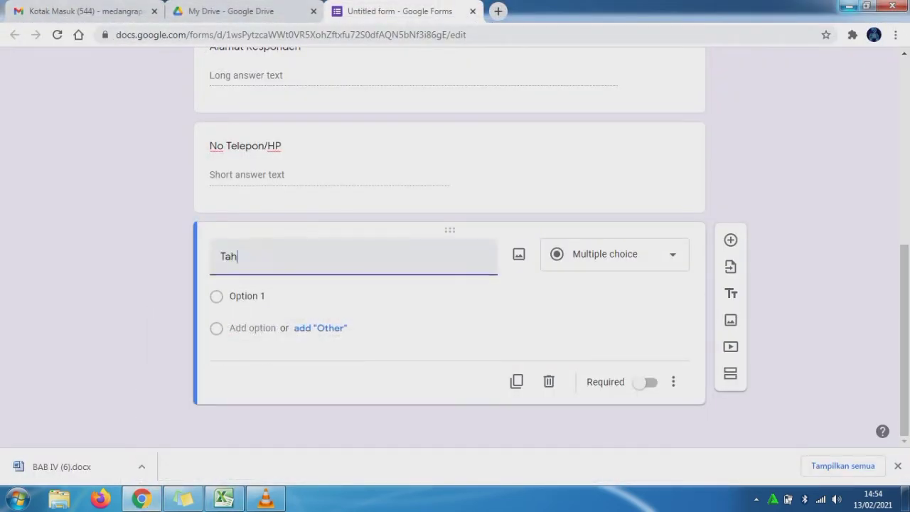
{"action": "type", "text": "un Masuk"}
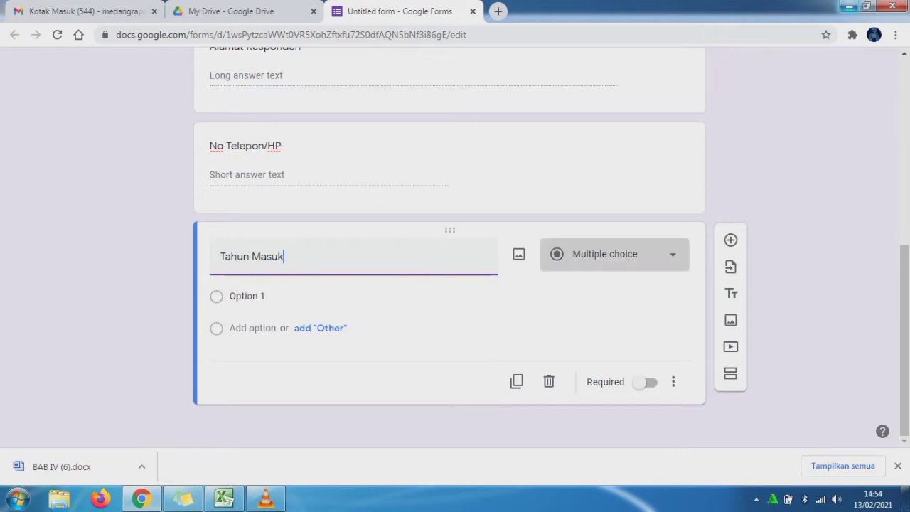
{"action": "left_click", "coordinate": [615, 277]}
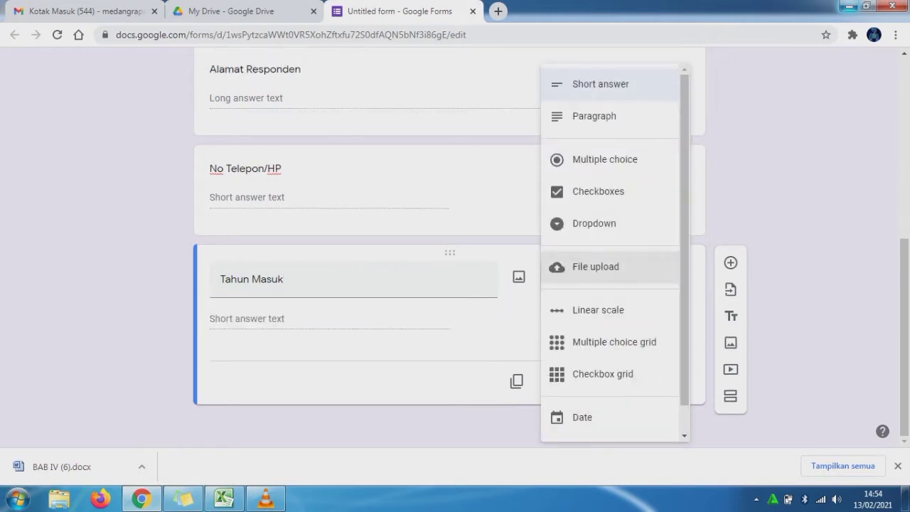
{"action": "left_click", "coordinate": [605, 160]}
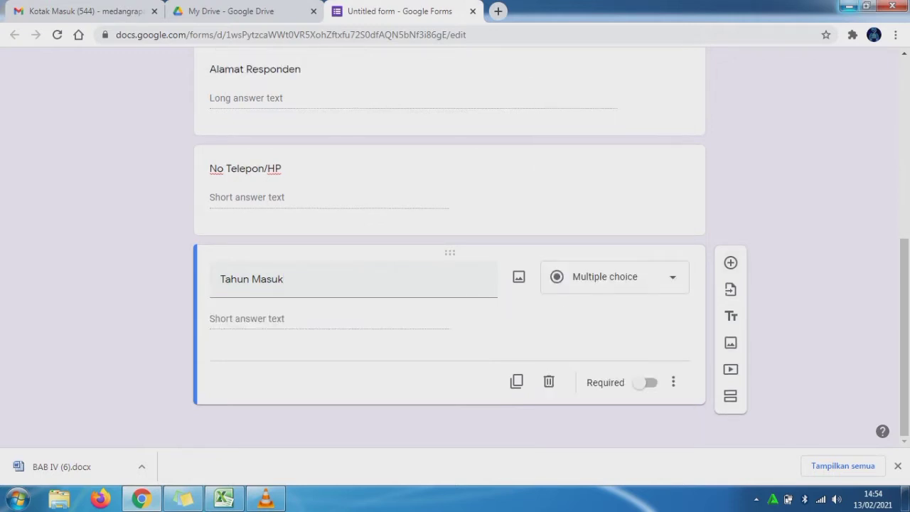
Add a question titled "Jenis Disabilitas" and set its type to Short answer
{"action": "left_click", "coordinate": [731, 262]}
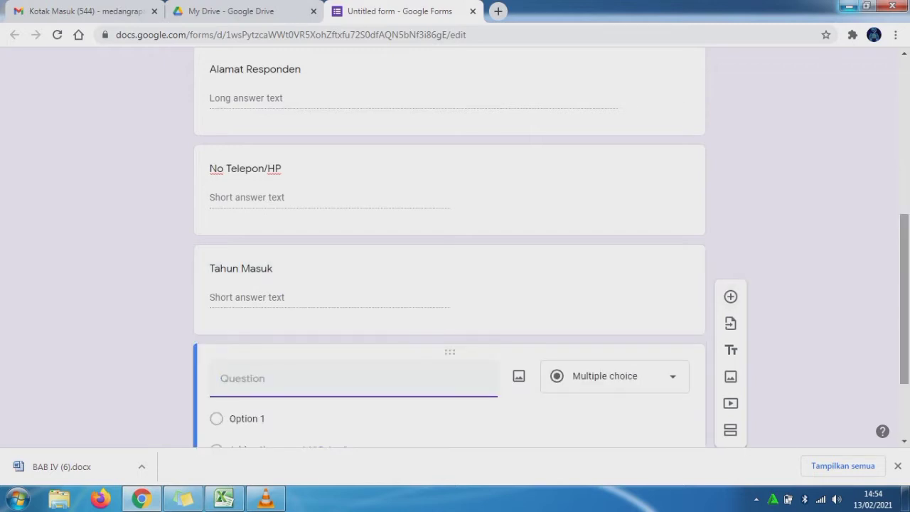
{"action": "type", "text": "Jneis"}
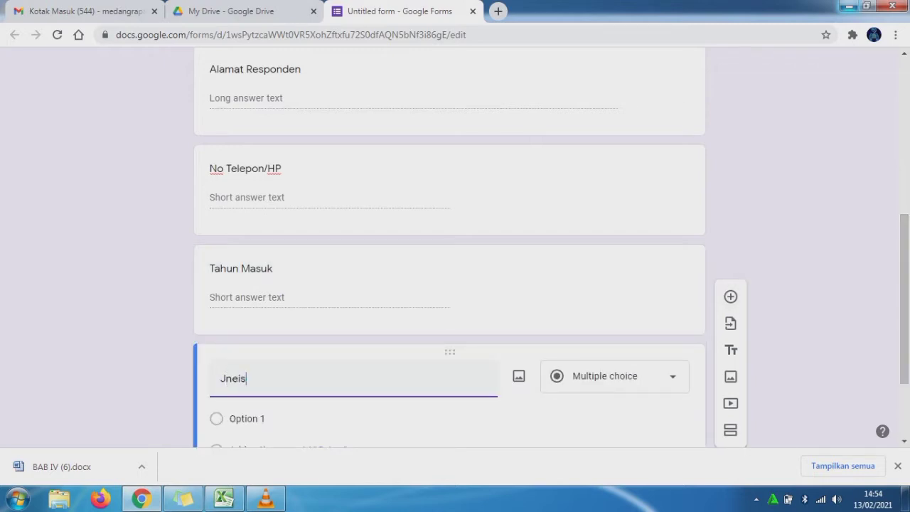
{"action": "key", "text": "BackSpace"}
{"action": "key", "text": "BackSpace"}
{"action": "key", "text": "BackSpace"}
{"action": "key", "text": "BackSpace"}
{"action": "type", "text": "enis Disabilitas"}
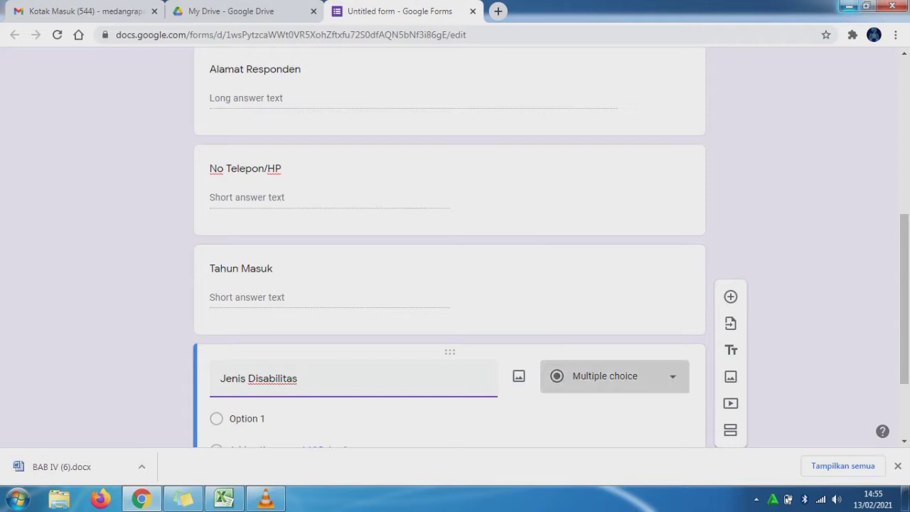
{"action": "left_click", "coordinate": [615, 377]}
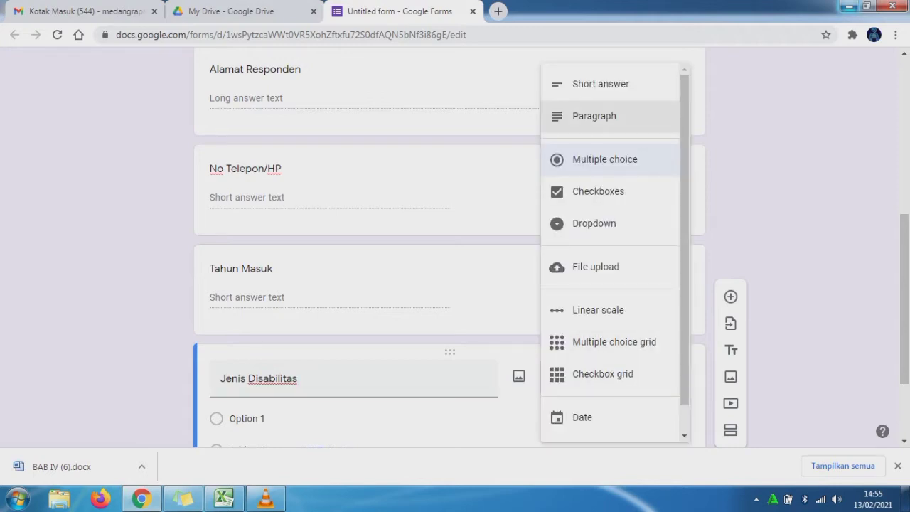
{"action": "left_click", "coordinate": [601, 84]}
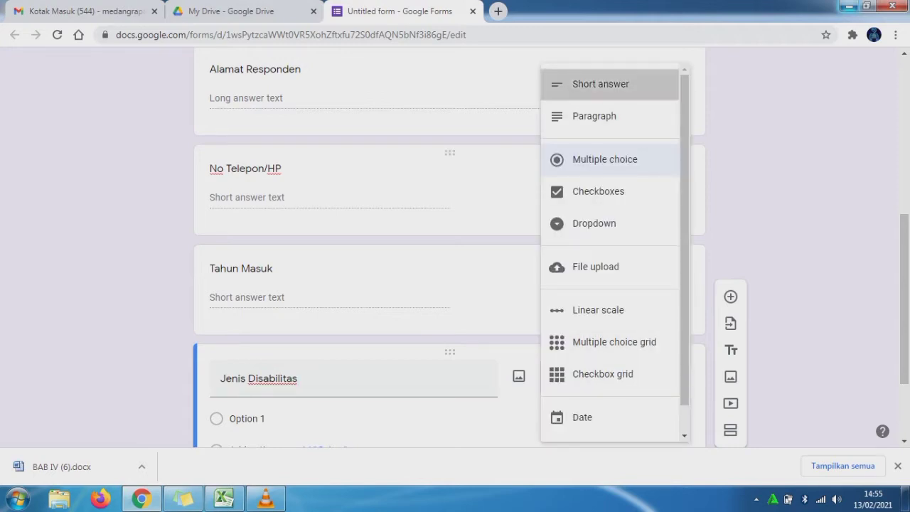
Look over the respondent questions and add a title and description block below "Jenis Disabilitas"
{"action": "scroll", "coordinate": [450, 249], "scroll_direction": "up", "scroll_amount": 3}
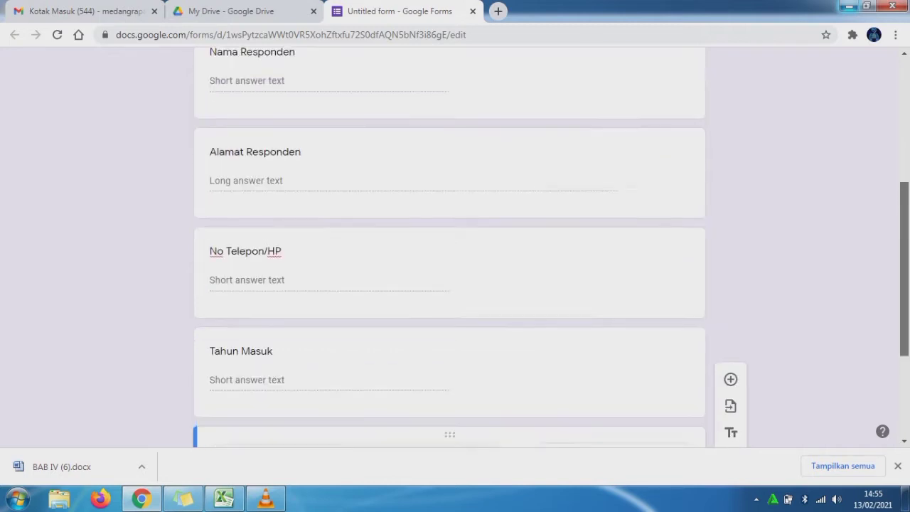
{"action": "left_click_drag", "start_coordinate": [904, 227], "coordinate": [905, 231]}
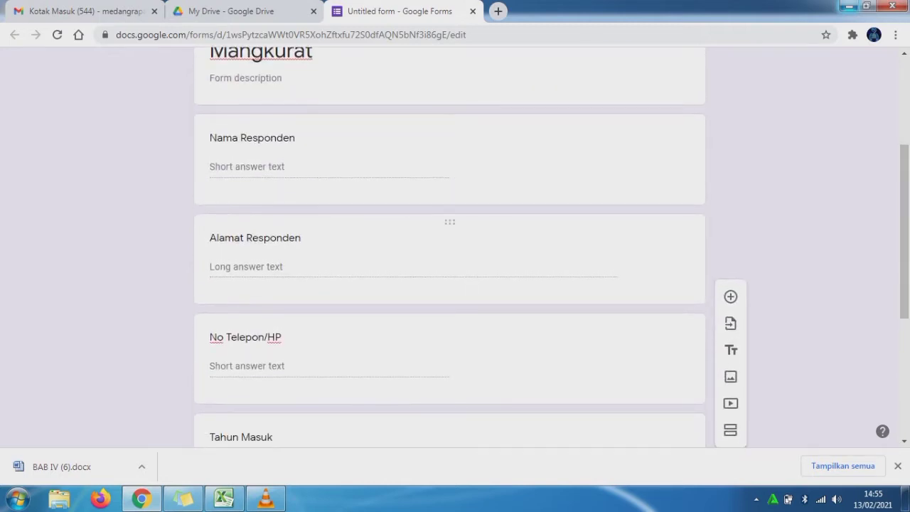
{"action": "left_click", "coordinate": [384, 248]}
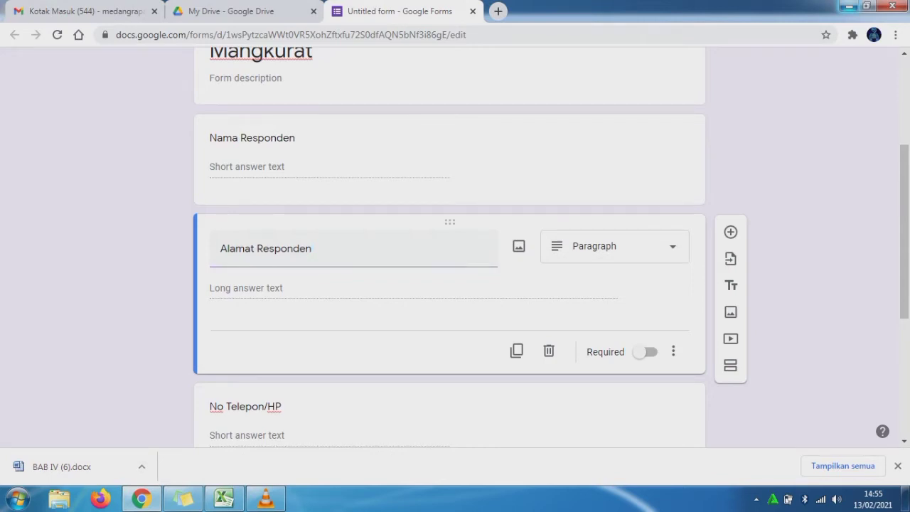
{"action": "scroll", "coordinate": [450, 249], "scroll_direction": "down", "scroll_amount": 4}
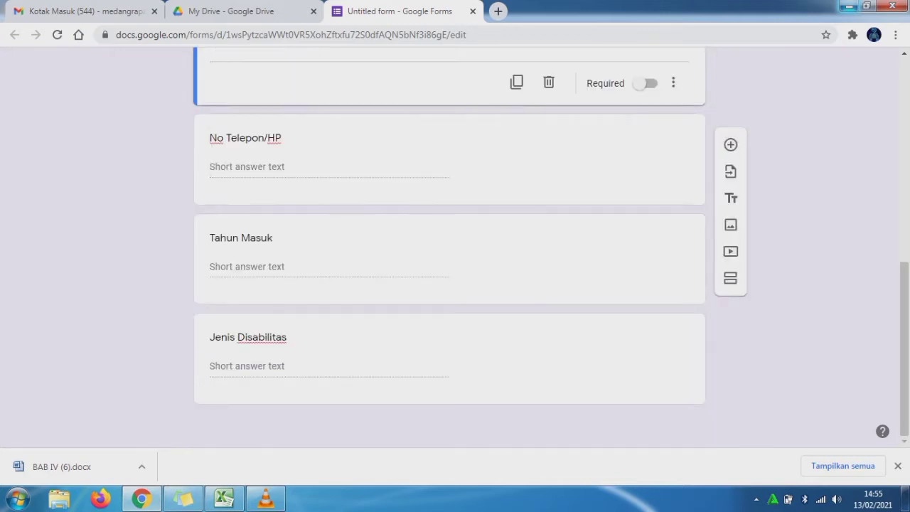
{"action": "left_click", "coordinate": [449, 359]}
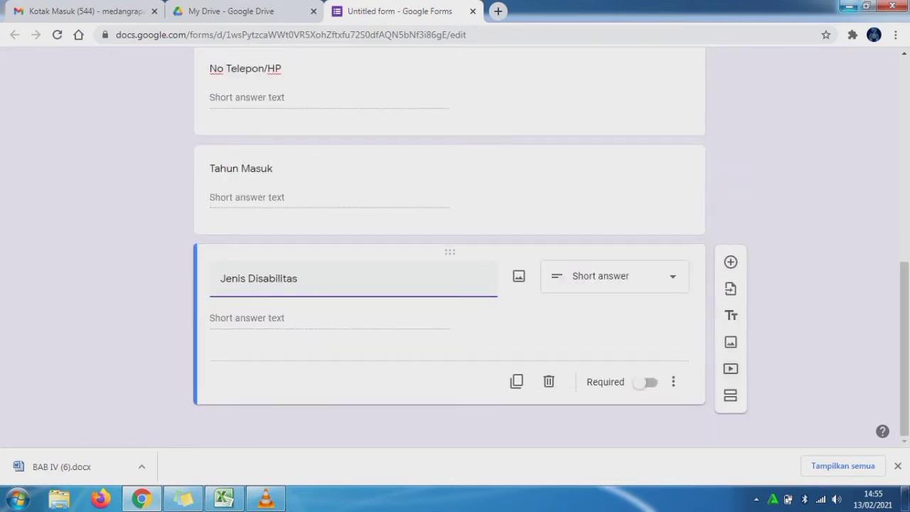
{"action": "left_click", "coordinate": [732, 316]}
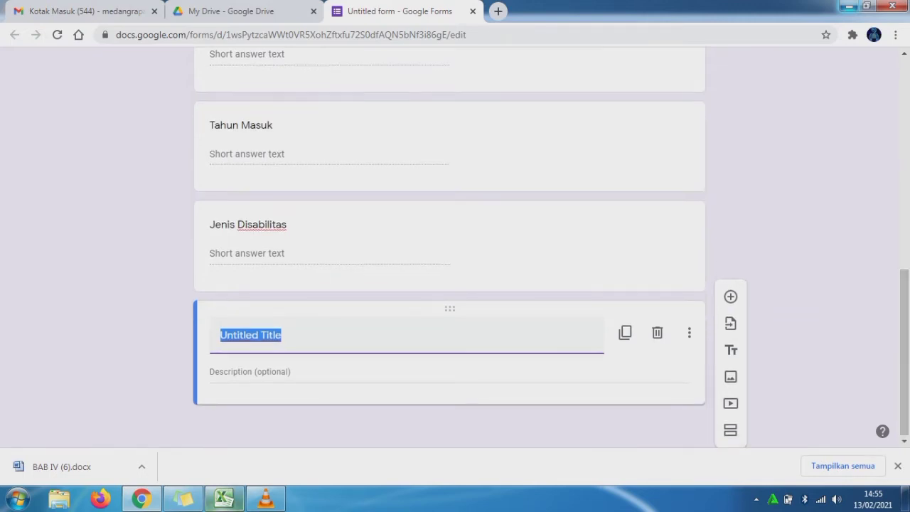
Title the new block below "Jenis Disabilitas" as "Penyajian Dosen Pengajar", copying the heading from the Excel sheet
{"action": "left_click", "coordinate": [224, 499]}
{"action": "left_click", "coordinate": [441, 125]}
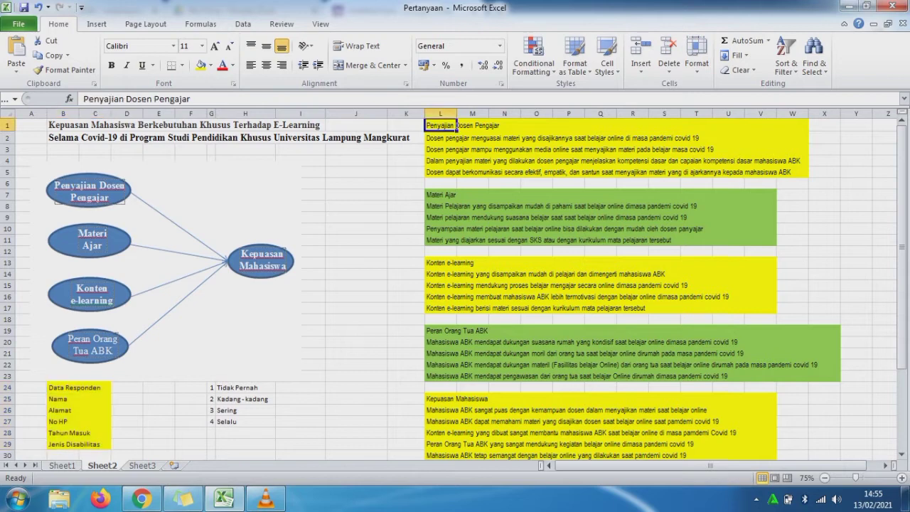
{"action": "left_click_drag", "start_coordinate": [192, 99], "coordinate": [84, 100]}
{"action": "key", "text": "ctrl+c"}
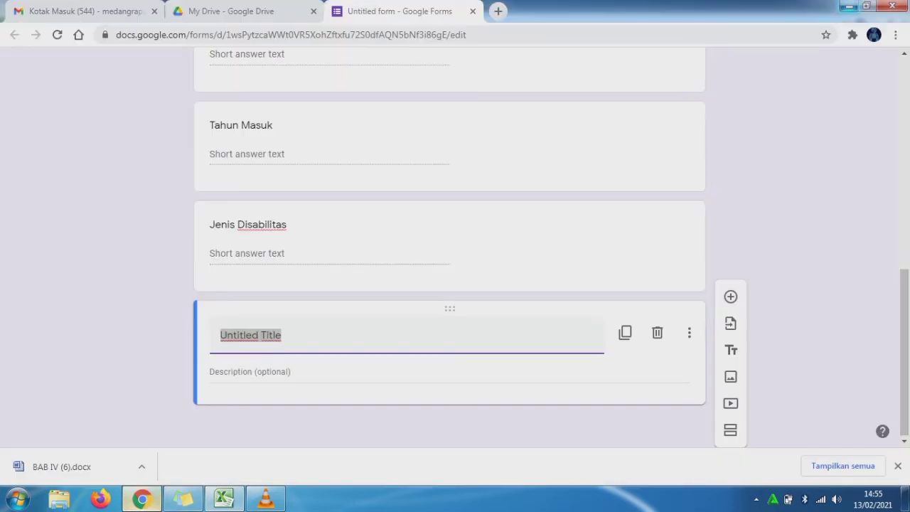
{"action": "left_click", "coordinate": [141, 499]}
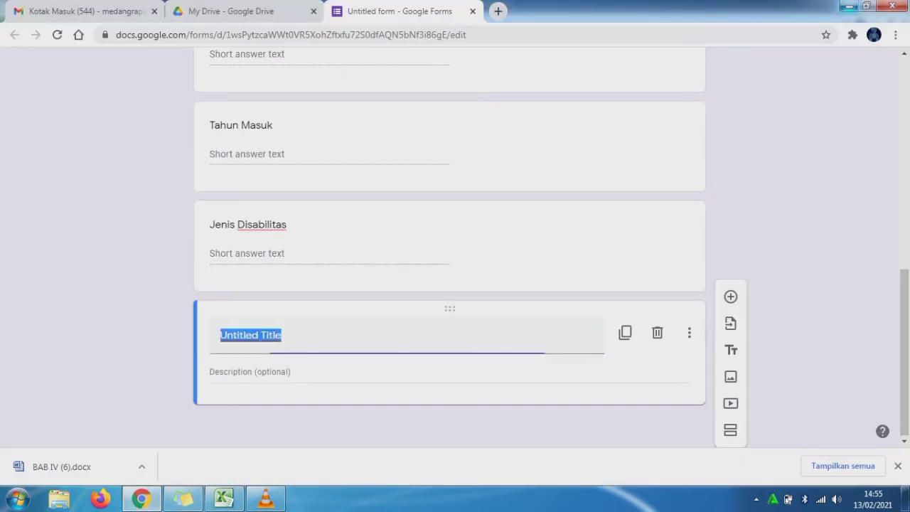
{"action": "key", "text": "ctrl+v"}
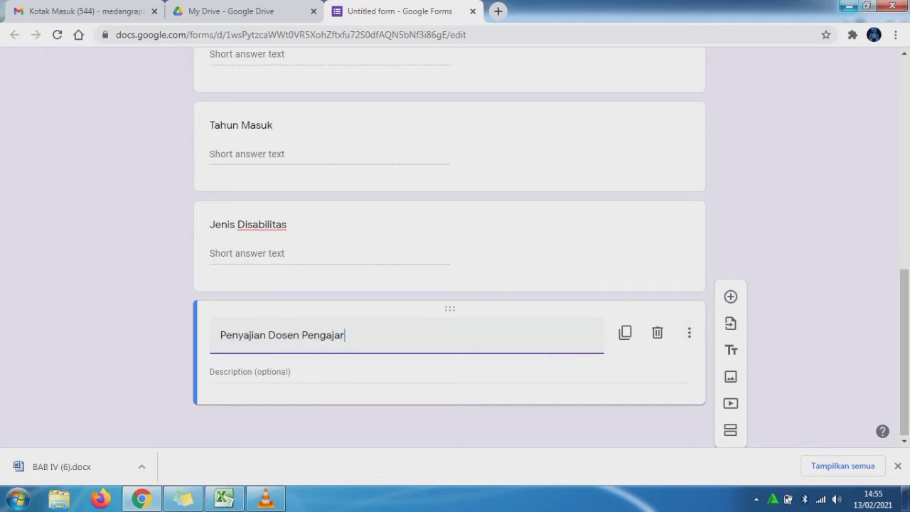
Add a question reading "Dosen pengajar menguasai materi yang disajikannya saat belajar online di masa pandemi covid 19?", copied from the Excel sheet
{"action": "left_click", "coordinate": [730, 297]}
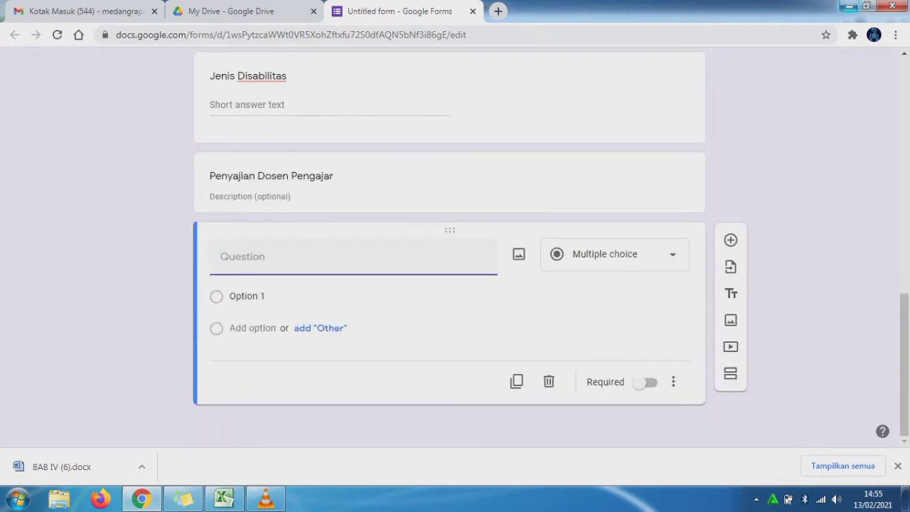
{"action": "left_click", "coordinate": [224, 499]}
{"action": "key", "text": "Return"}
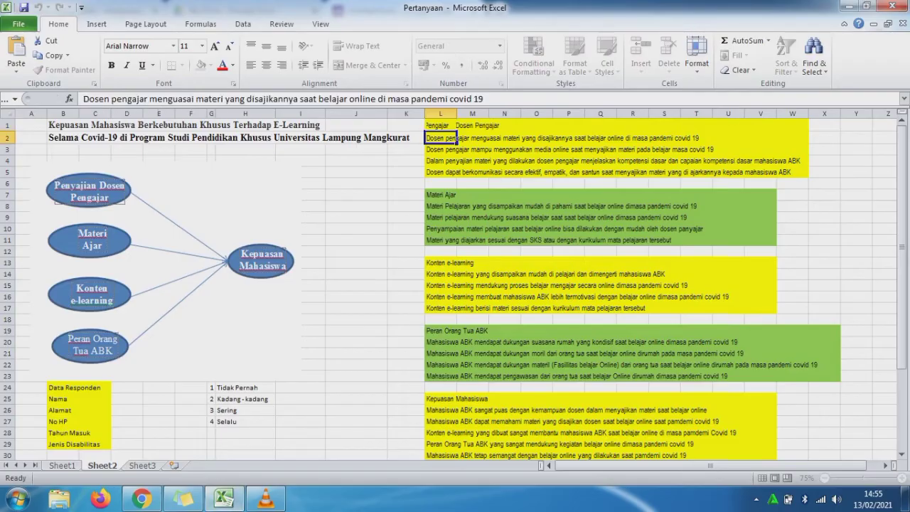
{"action": "left_click_drag", "start_coordinate": [483, 98], "coordinate": [83, 98]}
{"action": "key", "text": "ctrl+c"}
{"action": "key", "text": "alt+Tab"}
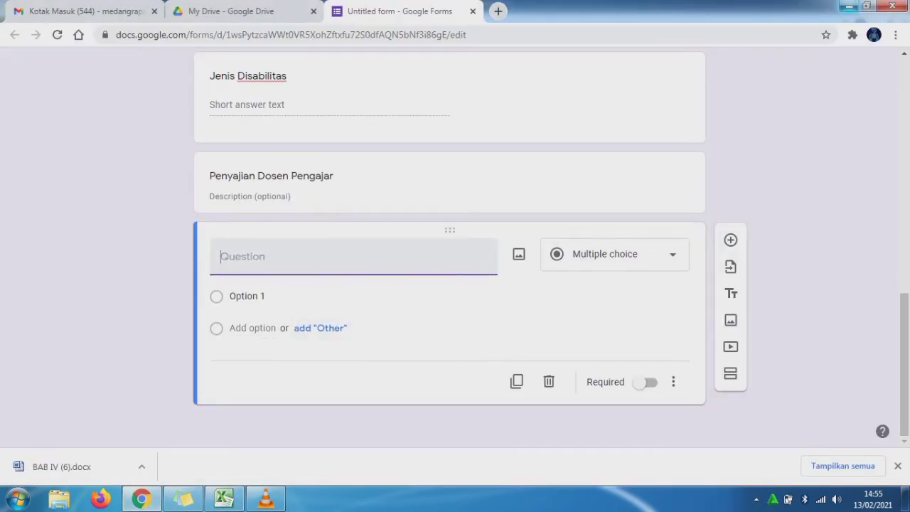
{"action": "key", "text": "ctrl+v"}
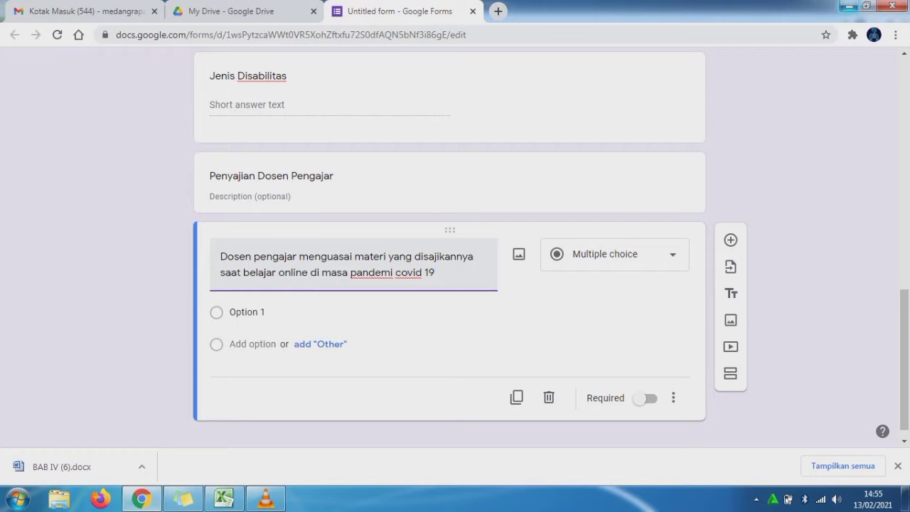
{"action": "type", "text": "?"}
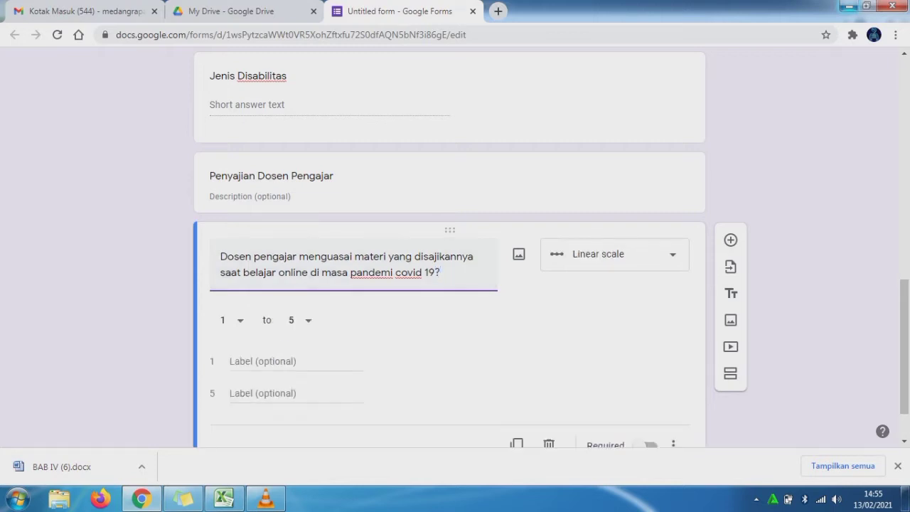
Set the question's type to Multiple choice and enter "Tidak Pernah" as the first answer option, following the Excel answer scale
{"action": "left_click", "coordinate": [614, 254]}
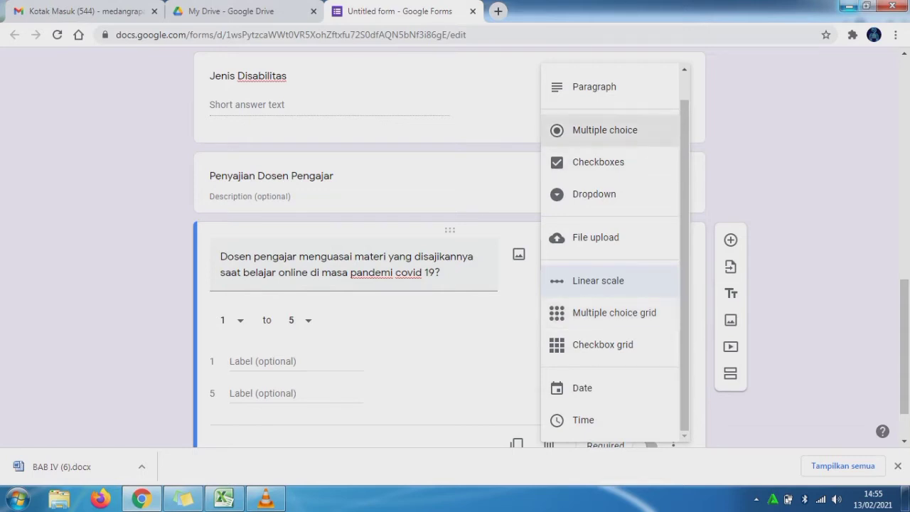
{"action": "left_click", "coordinate": [605, 130]}
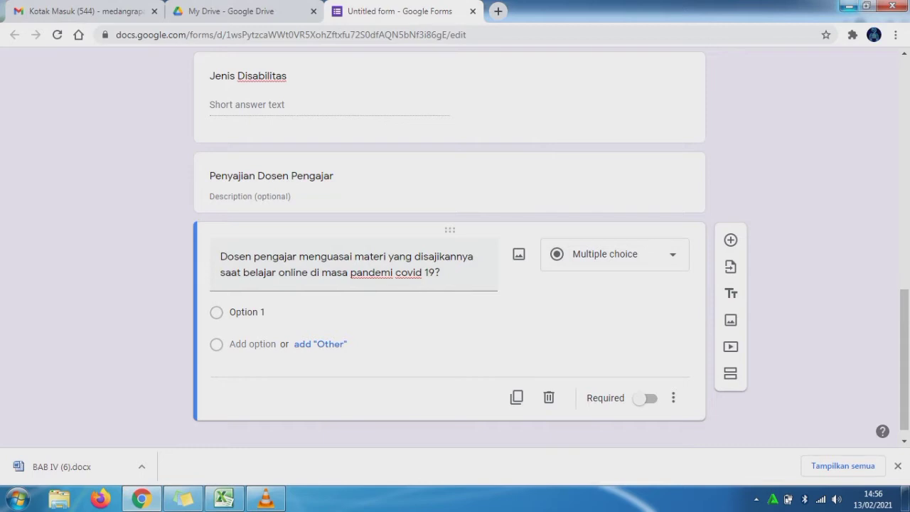
{"action": "left_click", "coordinate": [247, 312]}
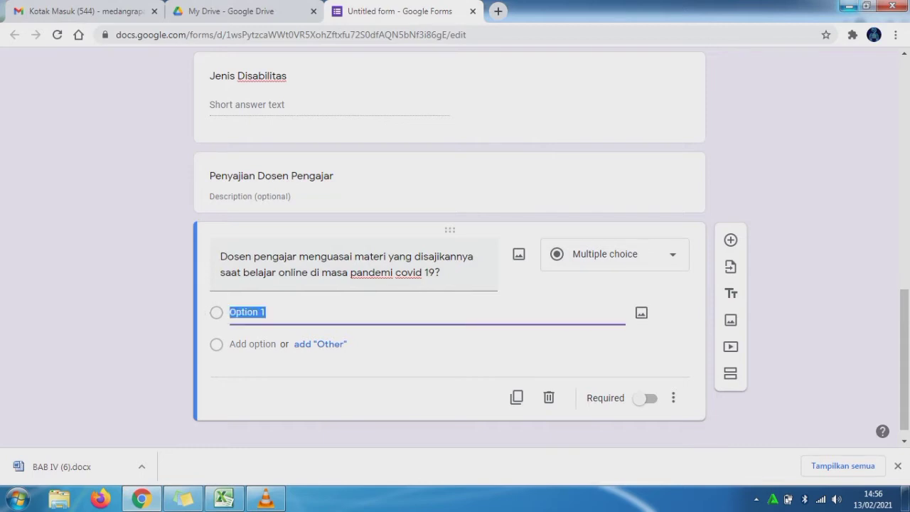
{"action": "left_click", "coordinate": [224, 498]}
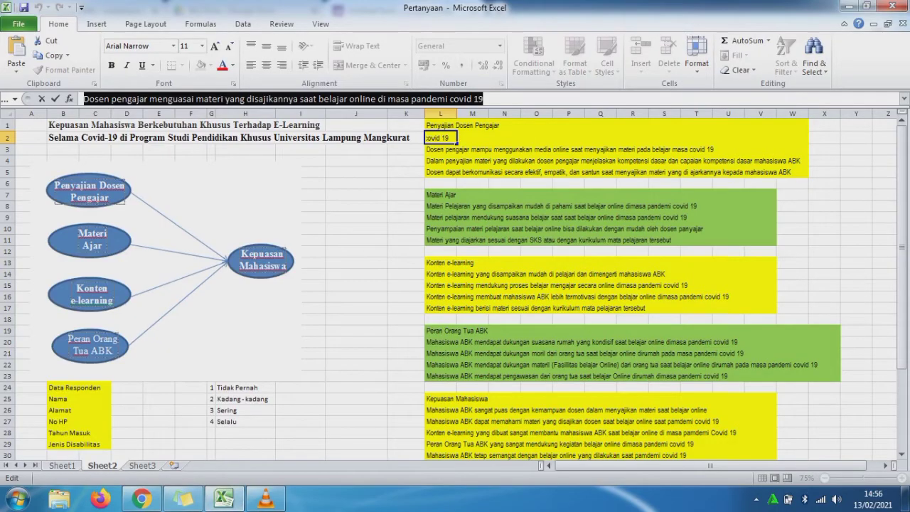
{"action": "left_click", "coordinate": [142, 498]}
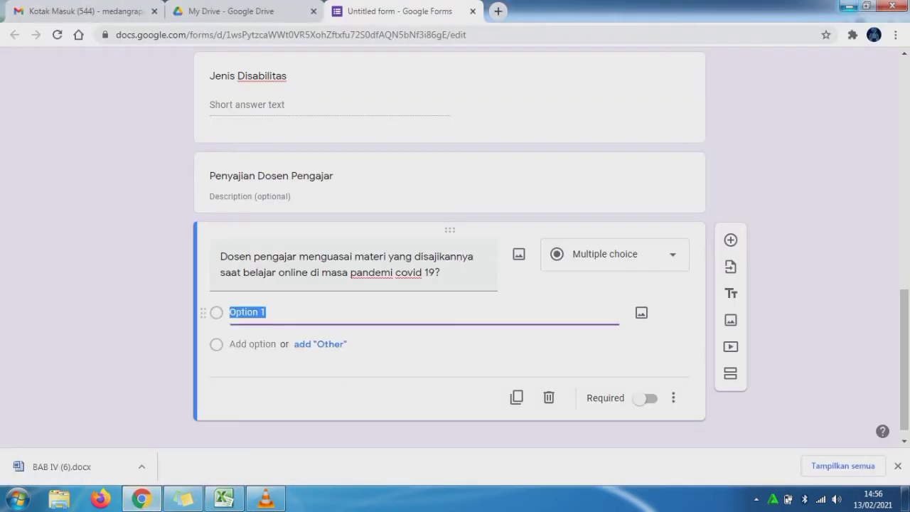
{"action": "type", "text": "Tidak"}
{"action": "left_click", "coordinate": [224, 498]}
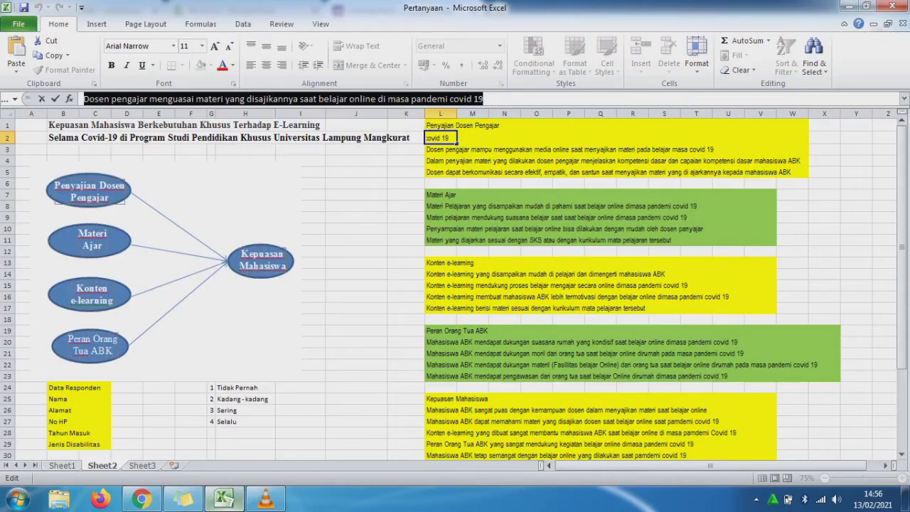
{"action": "left_click", "coordinate": [142, 498]}
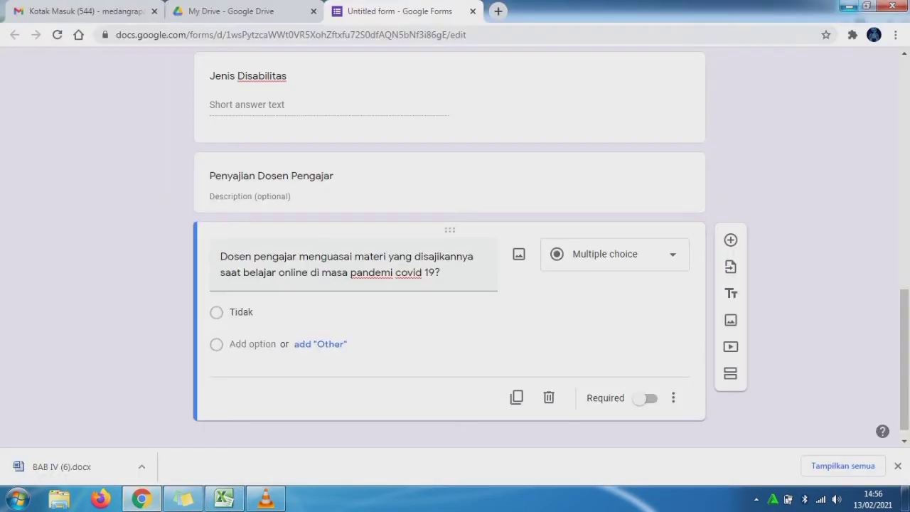
{"action": "type", "text": "Per"}
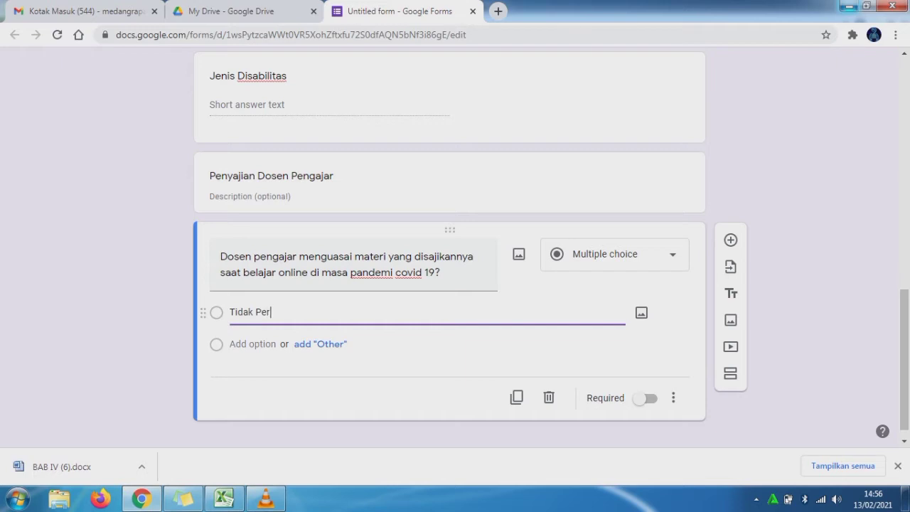
{"action": "type", "text": "nah"}
Add "Kadang - Kadang" as the second answer option, checking the wording against the answer scale in Excel
{"action": "left_click", "coordinate": [253, 344]}
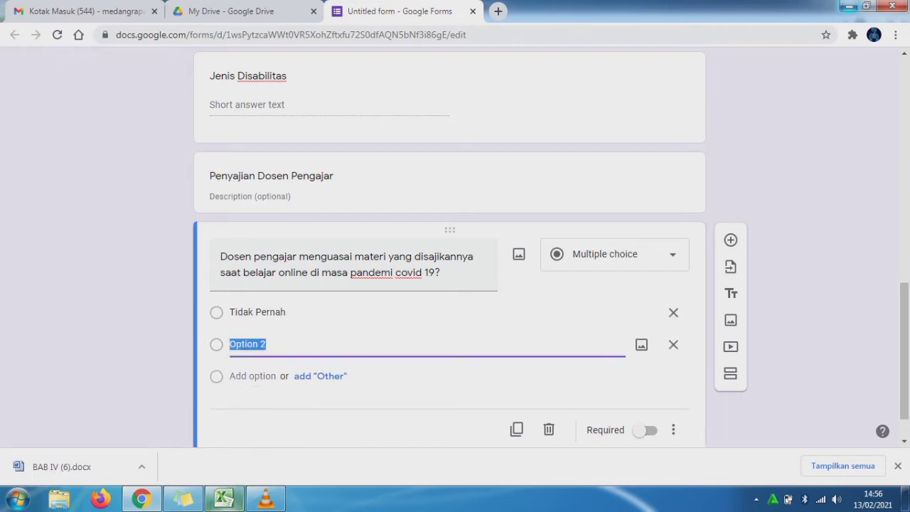
{"action": "left_click", "coordinate": [224, 498]}
{"action": "left_click", "coordinate": [246, 399]}
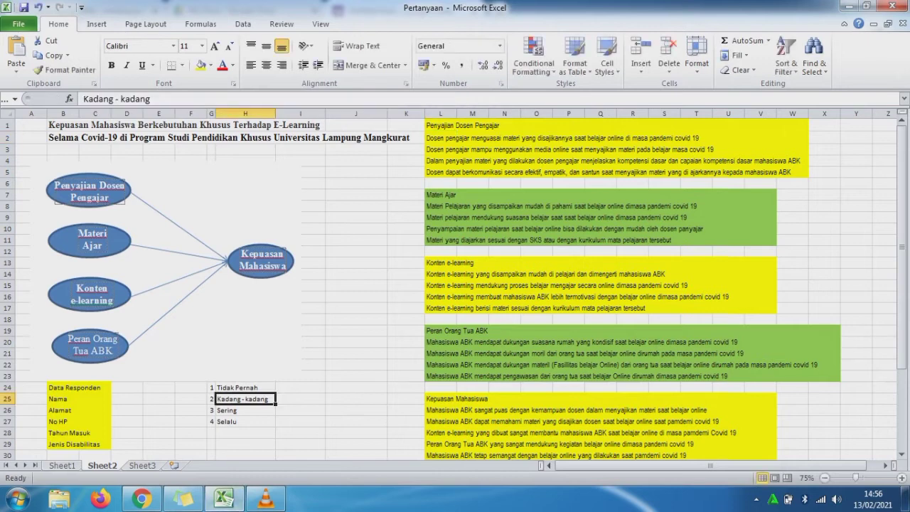
{"action": "left_click", "coordinate": [142, 498]}
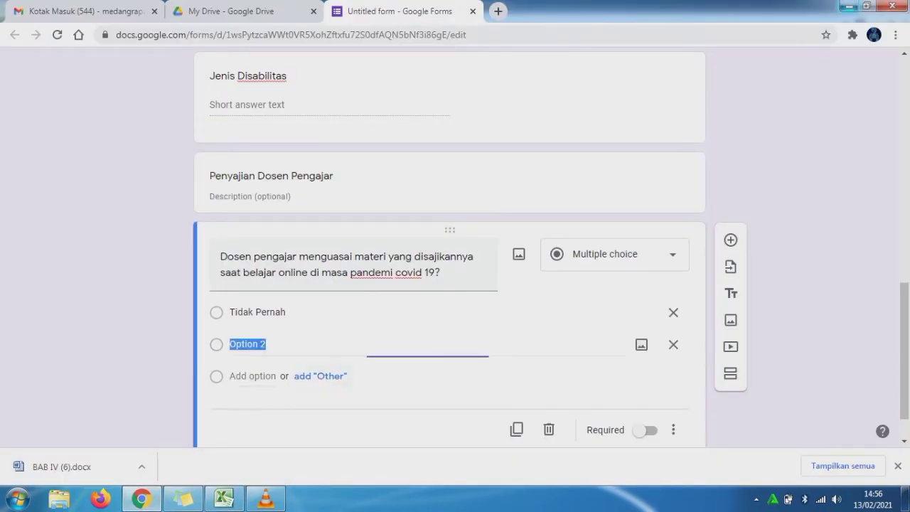
{"action": "type", "text": "Kada"}
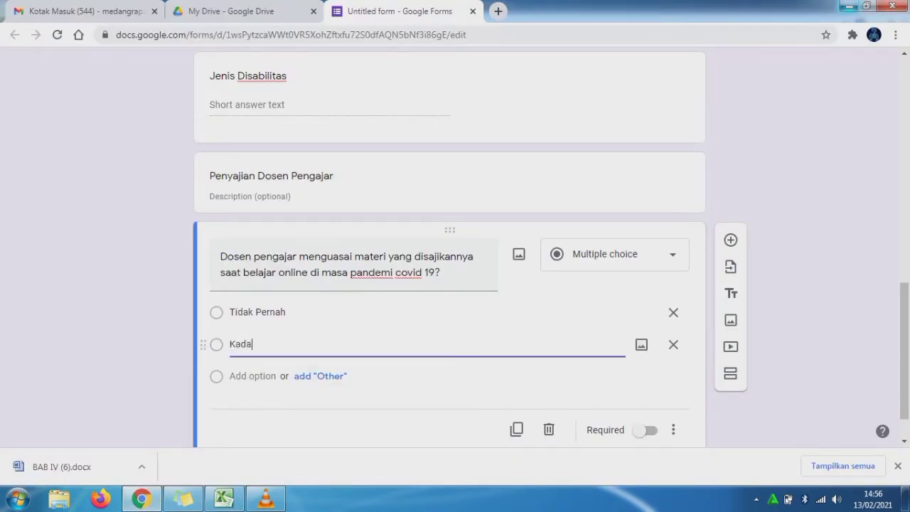
{"action": "type", "text": "ng - Kadang"}
Add "Sering" as the third answer option, following the answer scale in Excel
{"action": "key", "text": "alt+Tab"}
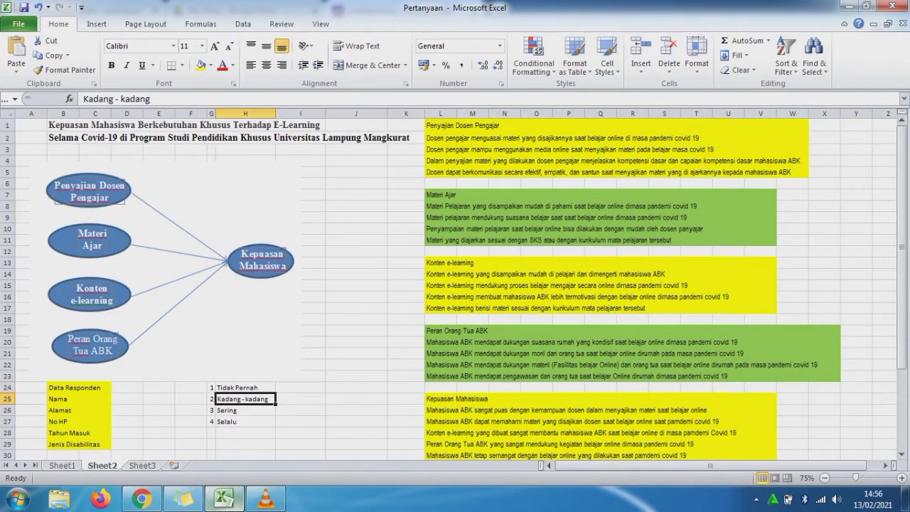
{"action": "left_click", "coordinate": [245, 411]}
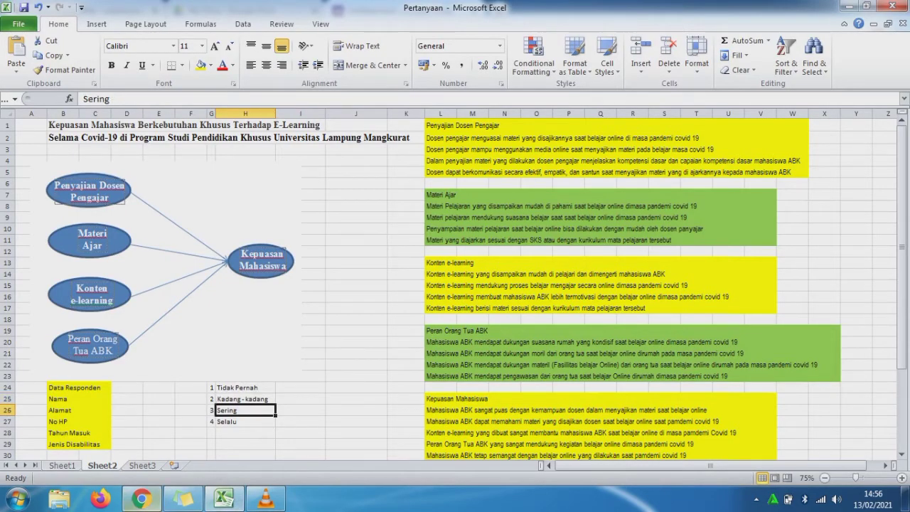
{"action": "left_click", "coordinate": [141, 498]}
{"action": "left_click", "coordinate": [253, 376]}
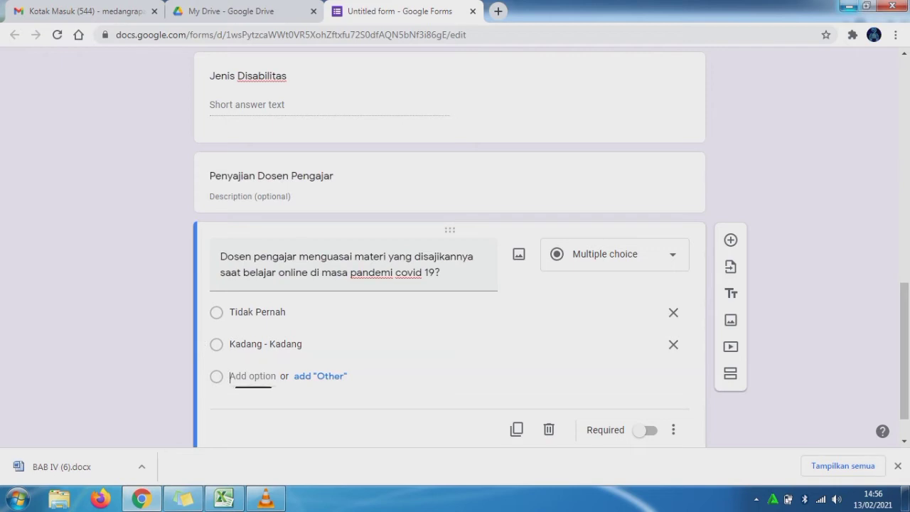
{"action": "type", "text": "Sering"}
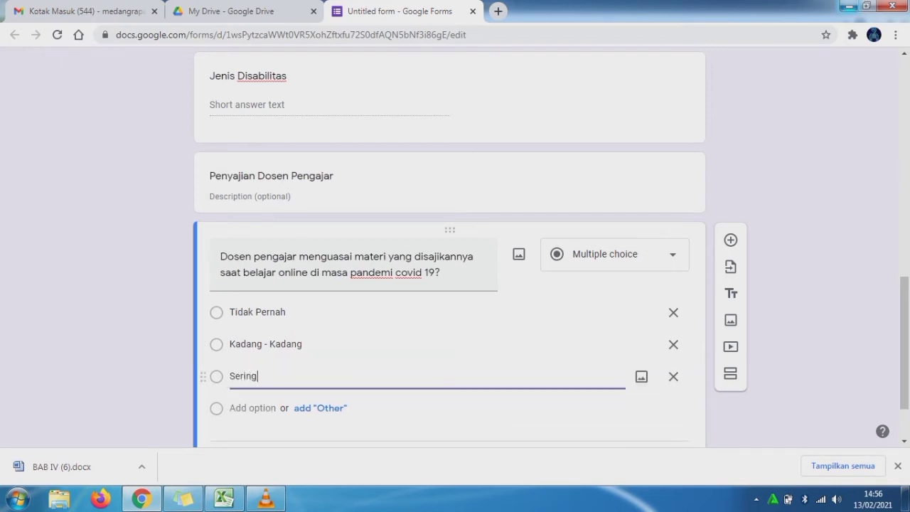
Add "Selalu" as the fourth answer option of the multiple-choice question
{"action": "key", "text": "Return"}
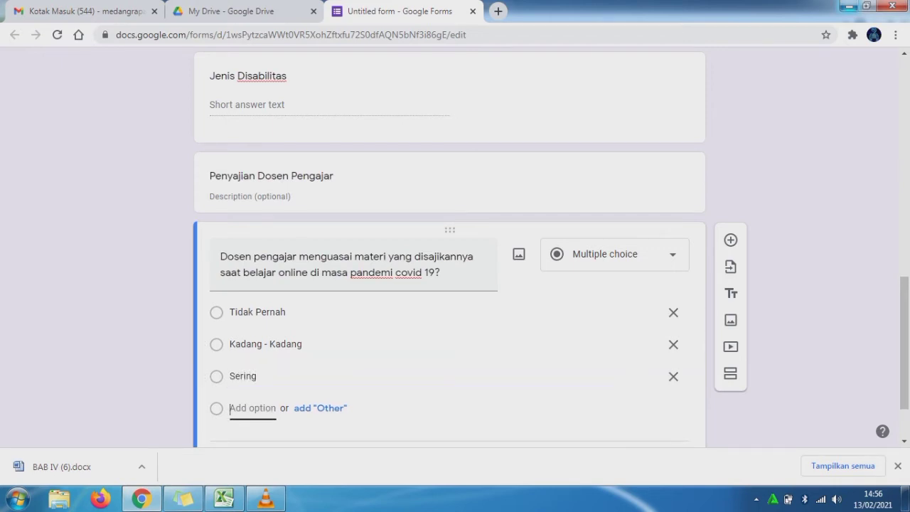
{"action": "key", "text": "alt+Tab"}
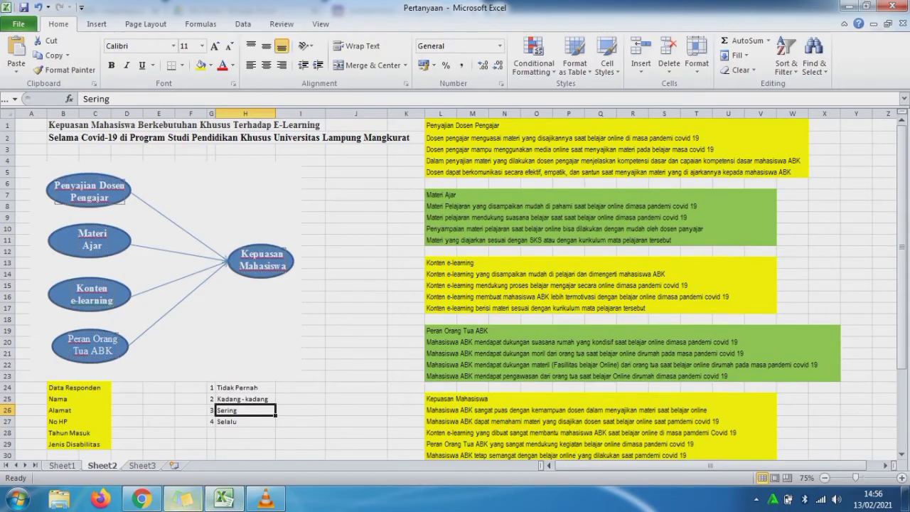
{"action": "left_click", "coordinate": [142, 498]}
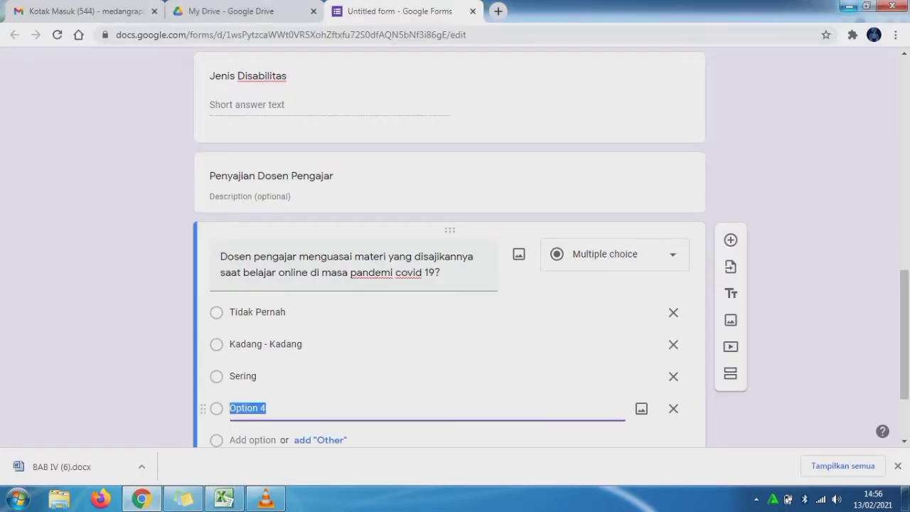
{"action": "type", "text": "Slalu"}
{"action": "key", "text": "BackSpace"}
{"action": "key", "text": "BackSpace"}
{"action": "key", "text": "BackSpace"}
{"action": "key", "text": "BackSpace"}
{"action": "type", "text": "elalu"}
Duplicate the question and reword the copy as "Dosen pengajar mampu menggunakan media online saat menyajikan materi pada belajar masa covid 19?" from Excel
{"action": "left_click_drag", "start_coordinate": [905, 334], "coordinate": [905, 371]}
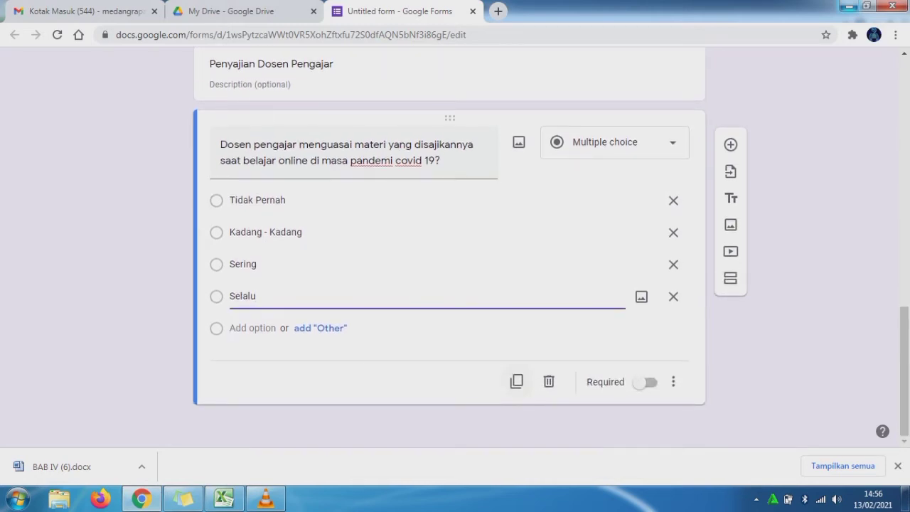
{"action": "left_click", "coordinate": [518, 382]}
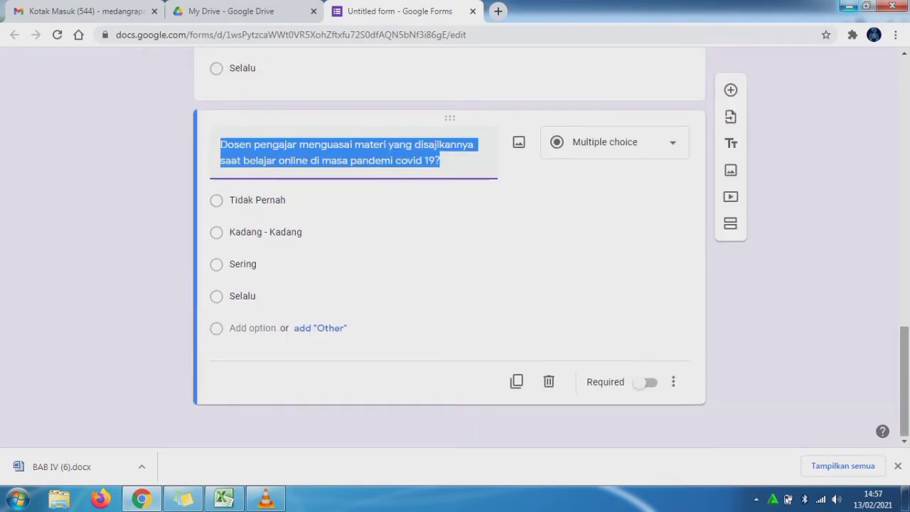
{"action": "left_click", "coordinate": [224, 498]}
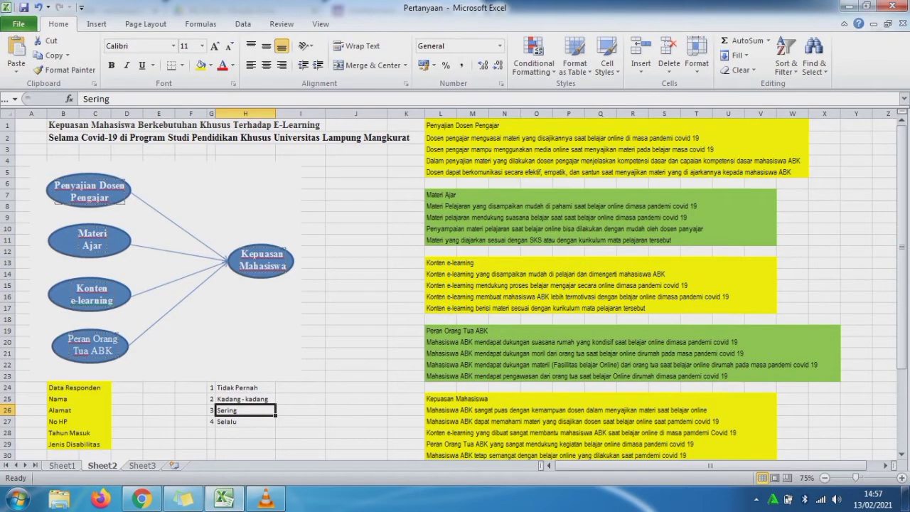
{"action": "left_click", "coordinate": [441, 150]}
{"action": "left_click_drag", "start_coordinate": [508, 99], "coordinate": [83, 99]}
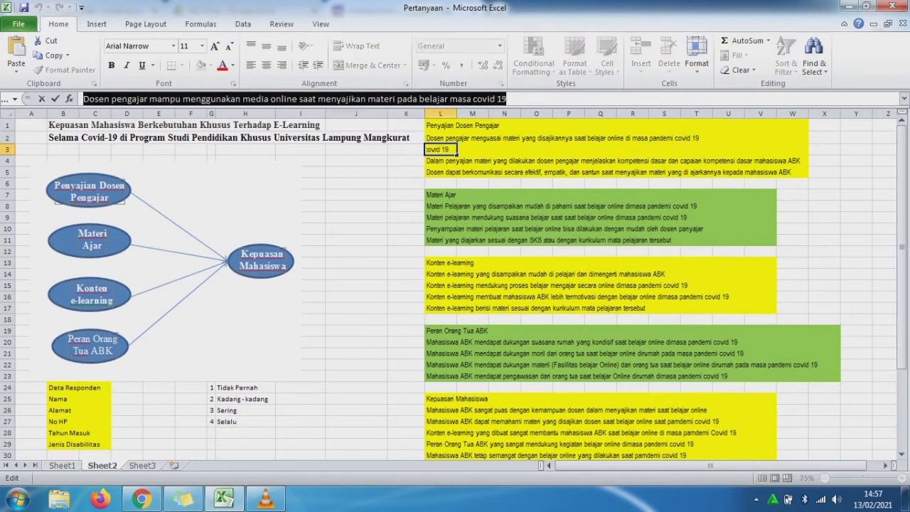
{"action": "left_click", "coordinate": [142, 499]}
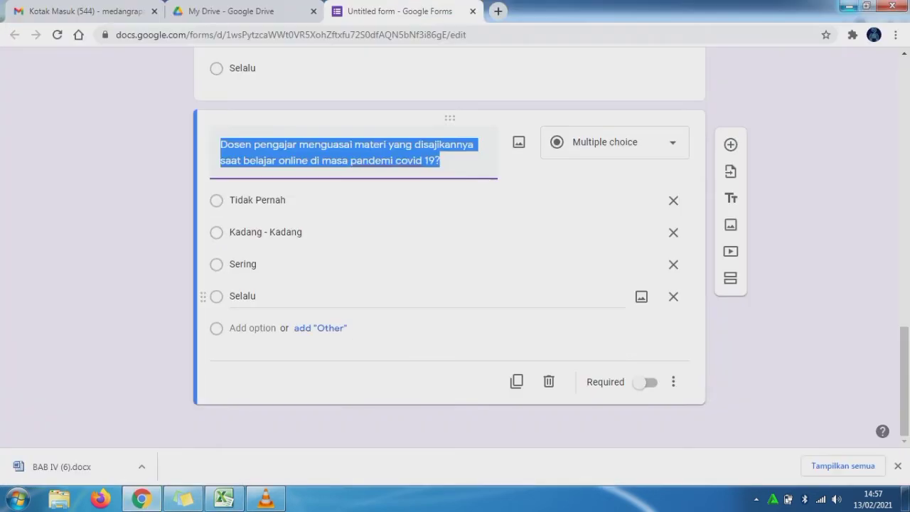
{"action": "type", "text": "Dosen pengajar mampu menggunakan media online saat menyajikan materi pada belajar masa covid 19?"}
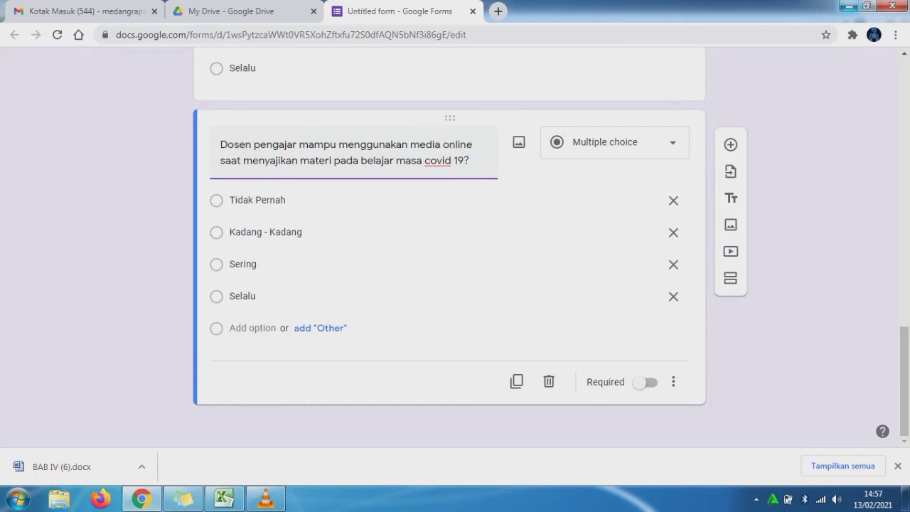
Duplicate the question and reword the copy as "Dalam penyajian materi yang dilakukan dosen pengajar menjelaskan kompetensi dasar dan capaian kompetensi dasar mahasiswa ABK?" from Excel
{"action": "left_click", "coordinate": [517, 382]}
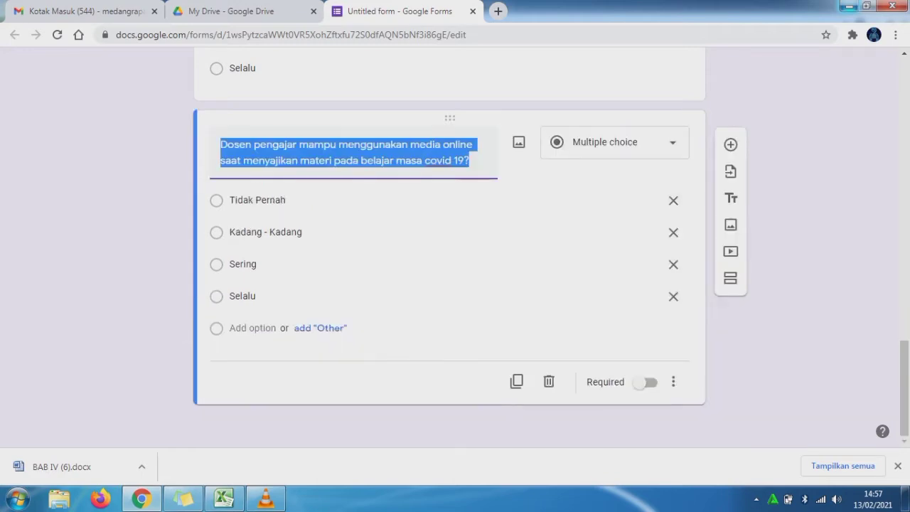
{"action": "key", "text": "alt+Tab"}
{"action": "key", "text": "Down"}
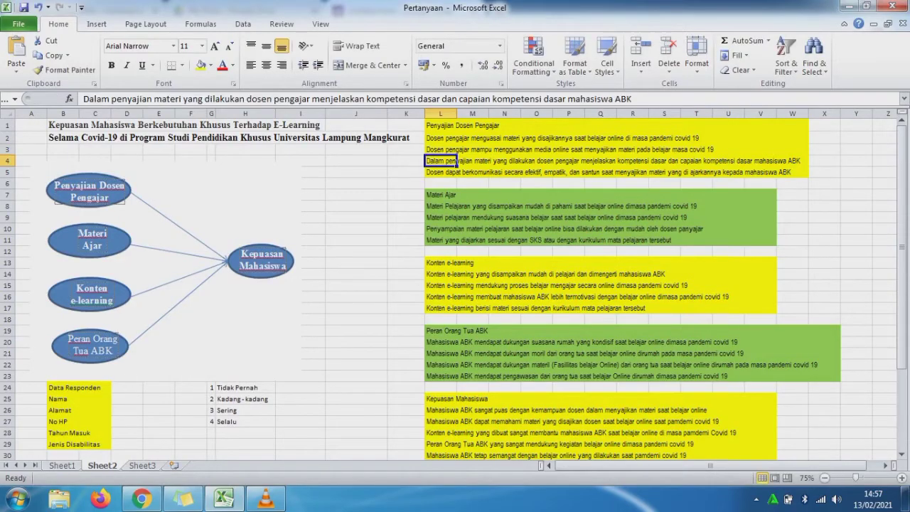
{"action": "left_click_drag", "start_coordinate": [634, 99], "coordinate": [84, 99]}
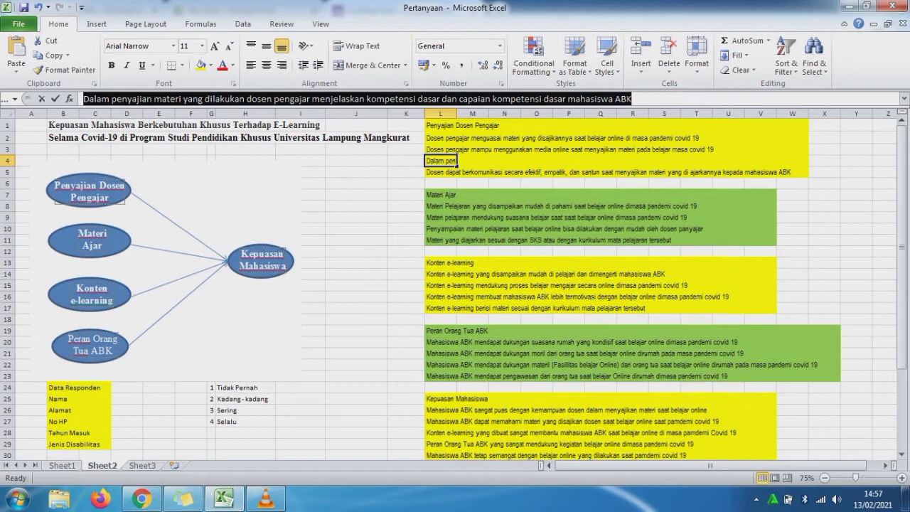
{"action": "key", "text": "ctrl+c"}
{"action": "key", "text": "alt+Tab"}
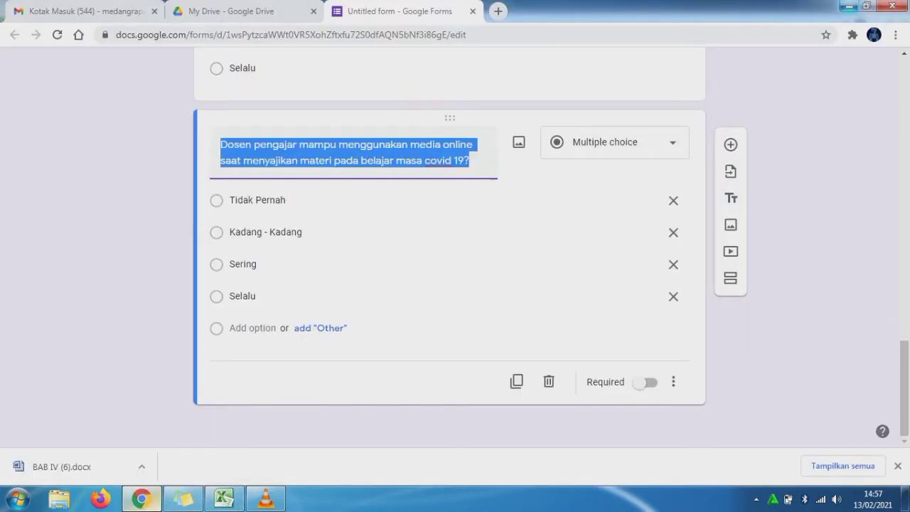
{"action": "key", "text": "ctrl+v"}
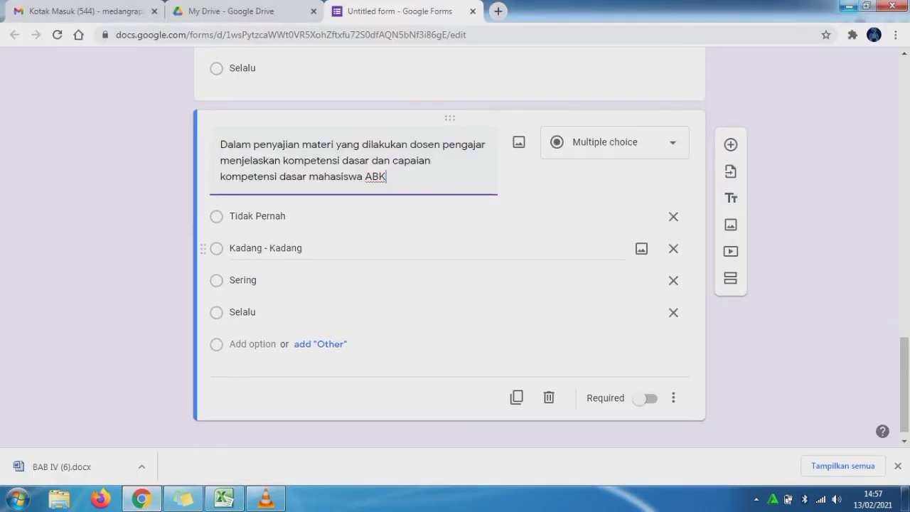
{"action": "type", "text": "?"}
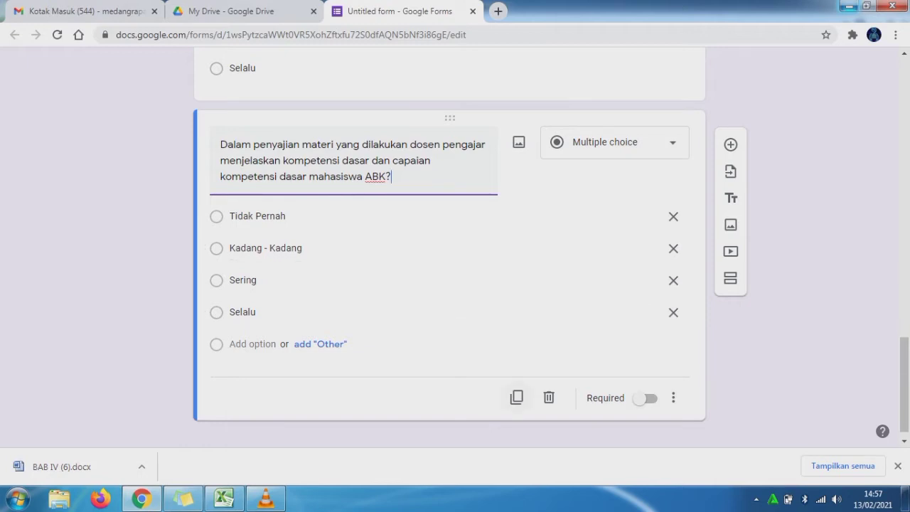
Duplicate the question and reword the copy as "Dosen dapat berkomunikasi secara efektif, empatik, dan santun saat menyajikan materi yang di ajarkannya kepada mahasiswa ABK?" from Excel
{"action": "key", "text": "alt+Tab"}
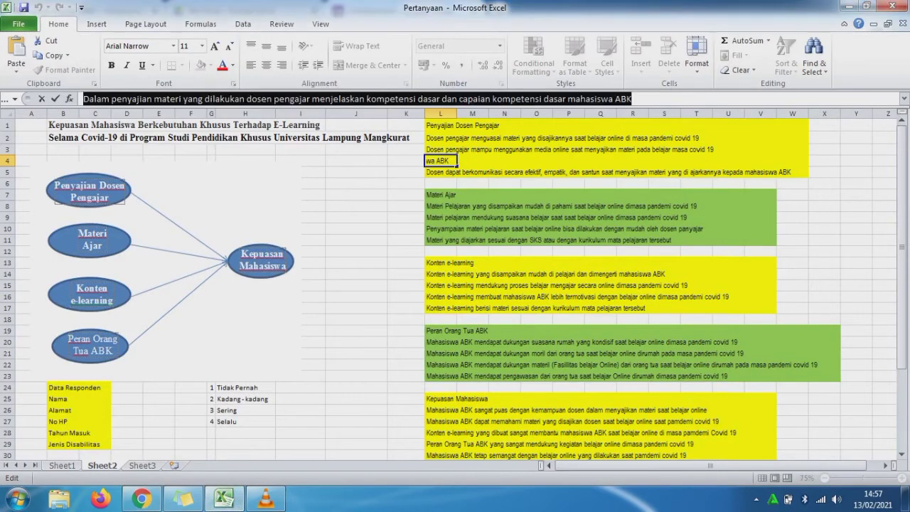
{"action": "key", "text": "Return"}
{"action": "left_click_drag", "start_coordinate": [84, 99], "coordinate": [625, 99]}
{"action": "key", "text": "ctrl+c"}
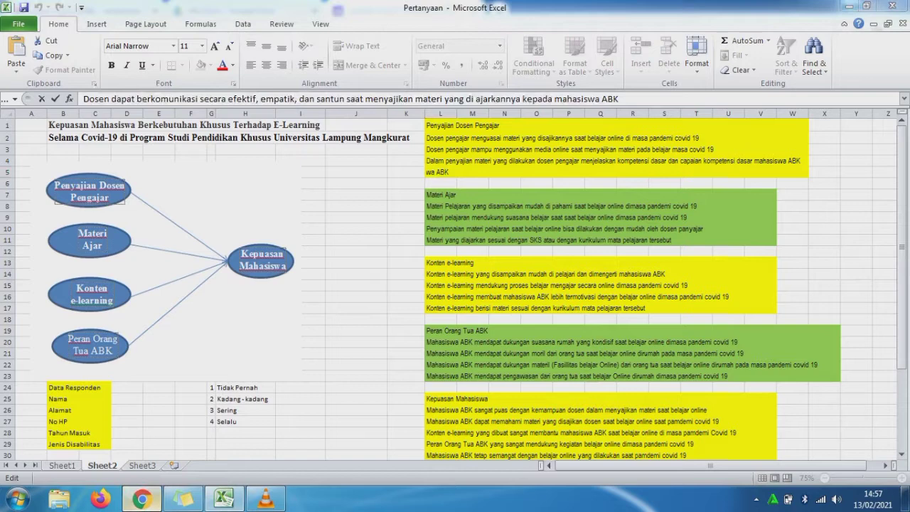
{"action": "key", "text": "alt+Tab"}
{"action": "key", "text": "ctrl+v"}
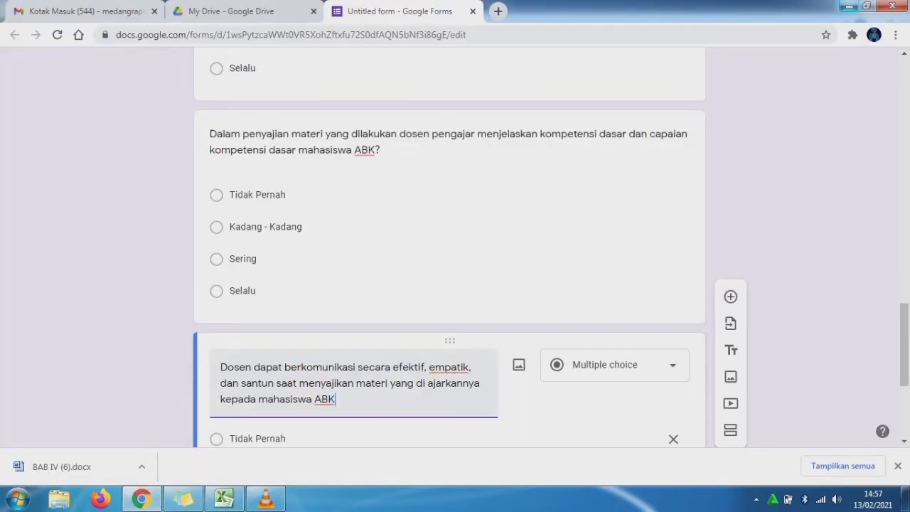
{"action": "type", "text": "?"}
Add a title block below the last question and name it "Materi Ajar", copied from the Excel sheet
{"action": "scroll", "coordinate": [450, 249], "scroll_direction": "down", "scroll_amount": 3}
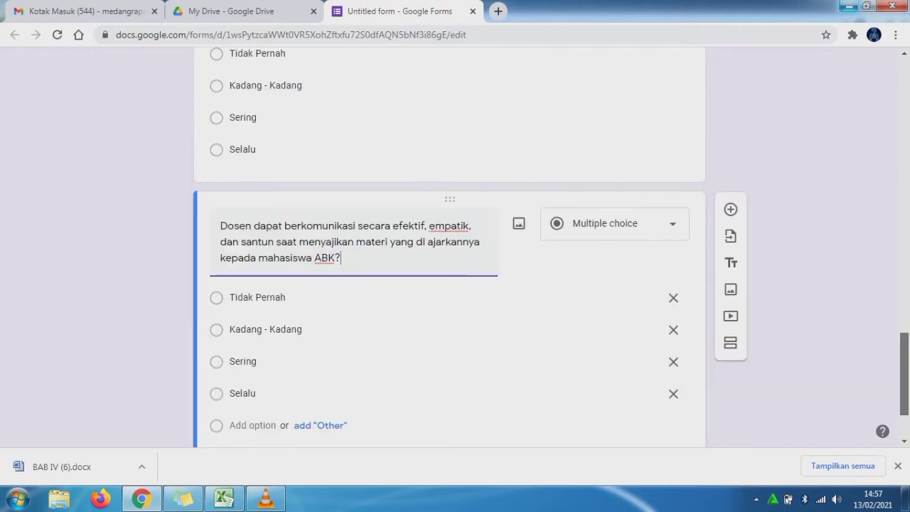
{"action": "left_click", "coordinate": [225, 498]}
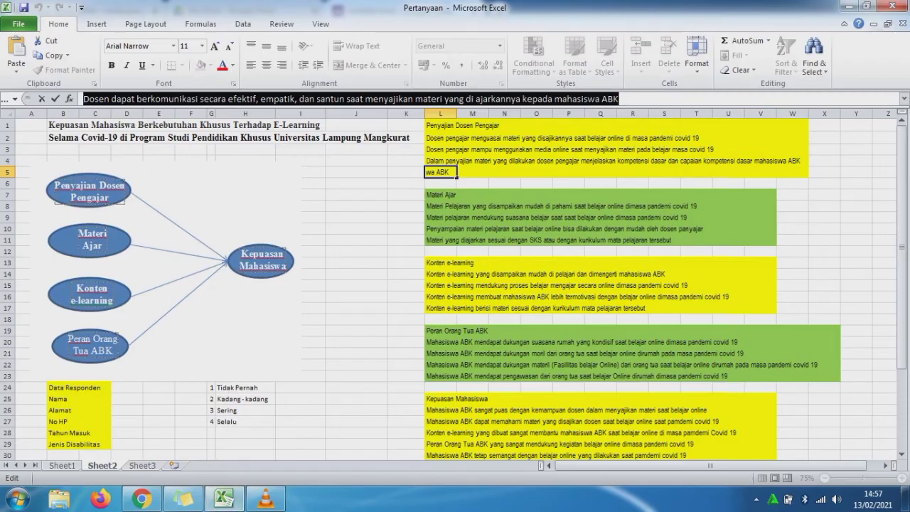
{"action": "key", "text": "Return"}
{"action": "key", "text": "Return"}
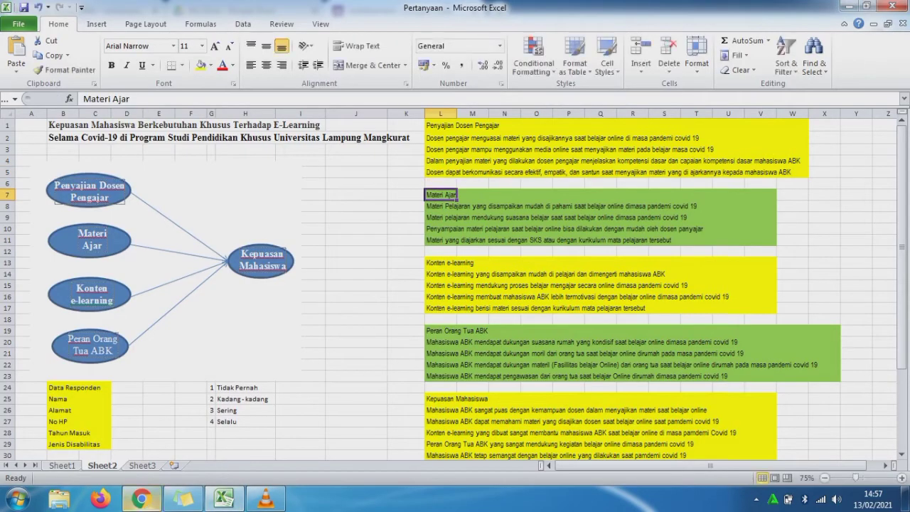
{"action": "left_click_drag", "start_coordinate": [132, 99], "coordinate": [81, 99]}
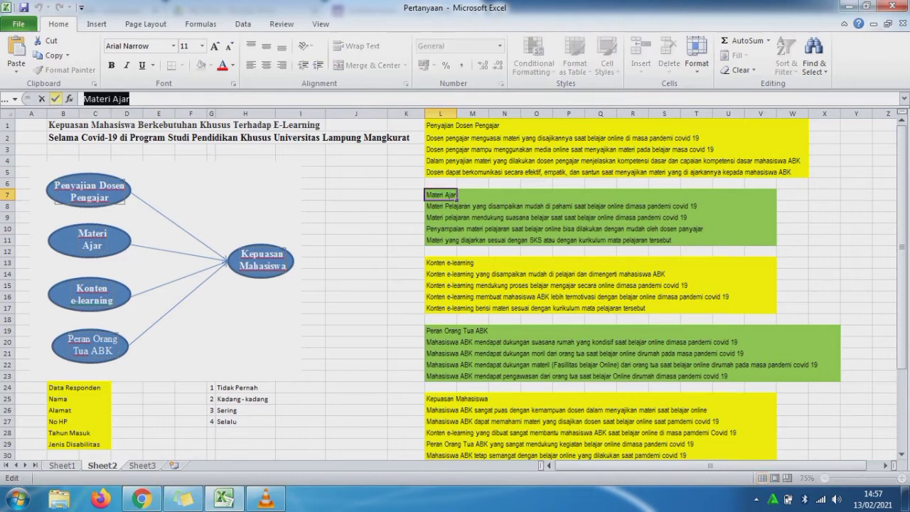
{"action": "left_click", "coordinate": [142, 498]}
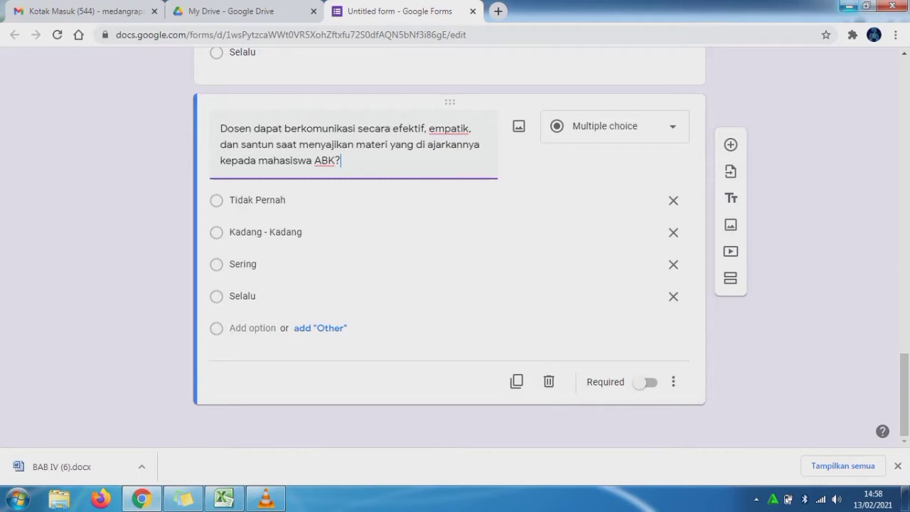
{"action": "left_click", "coordinate": [731, 199]}
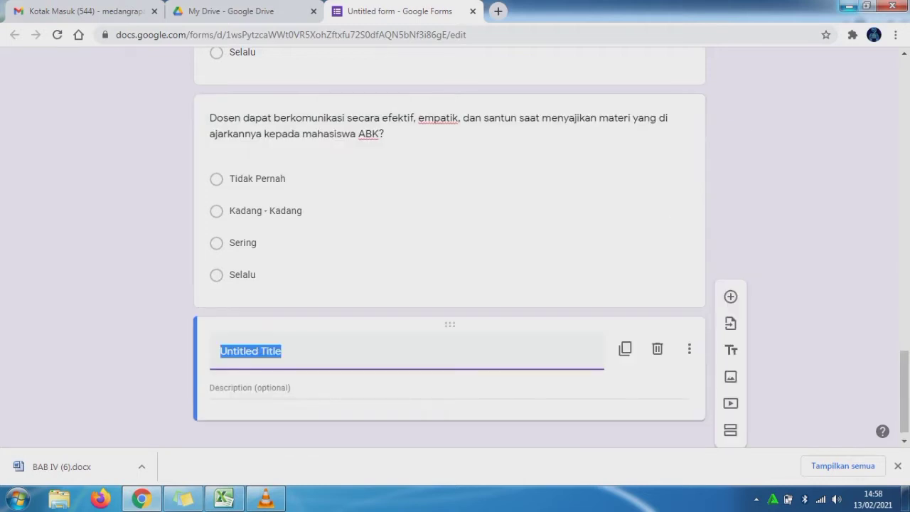
{"action": "key", "text": "ctrl+v"}
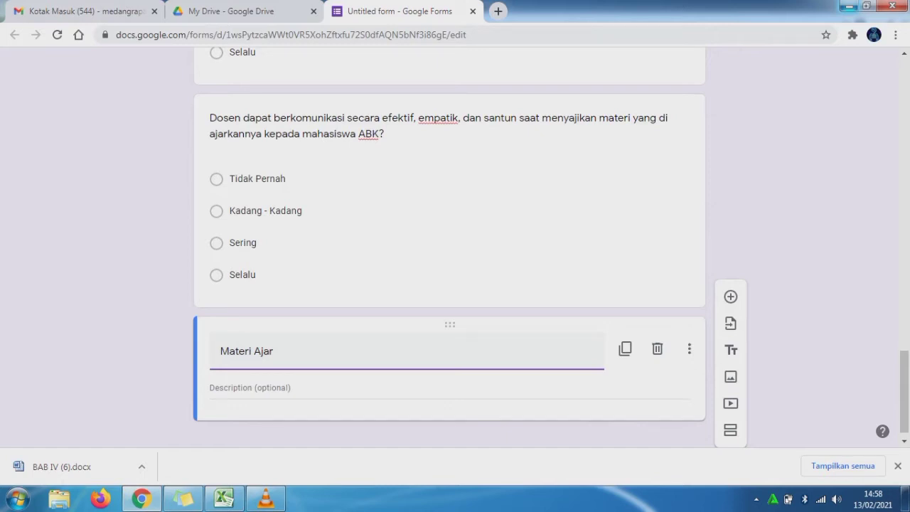
Add a question under Materi Ajar reading "Materi Pelajaran yang disampaikan mudah di pahami saat belajar online dimasa pandemi covid 19?", copied from Excel
{"action": "left_click", "coordinate": [731, 296]}
{"action": "key", "text": "alt+Tab"}
{"action": "key", "text": "Return"}
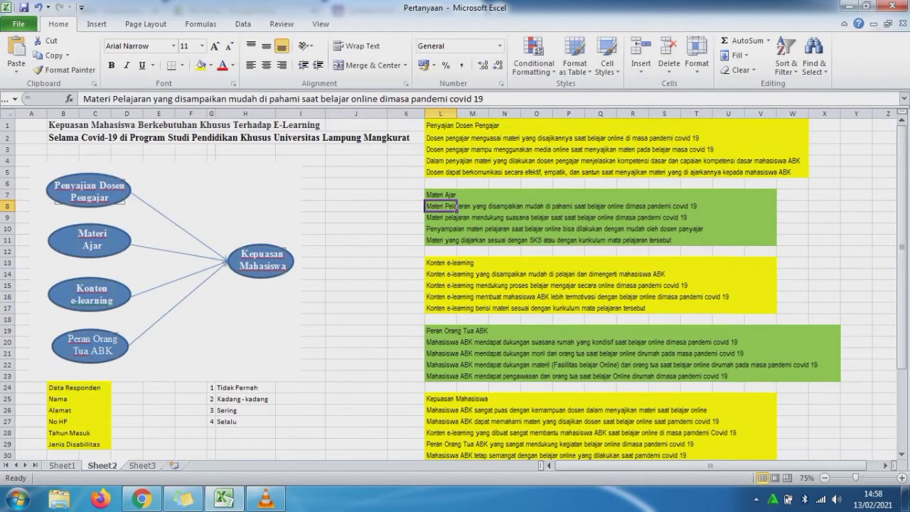
{"action": "left_click_drag", "start_coordinate": [485, 98], "coordinate": [83, 99]}
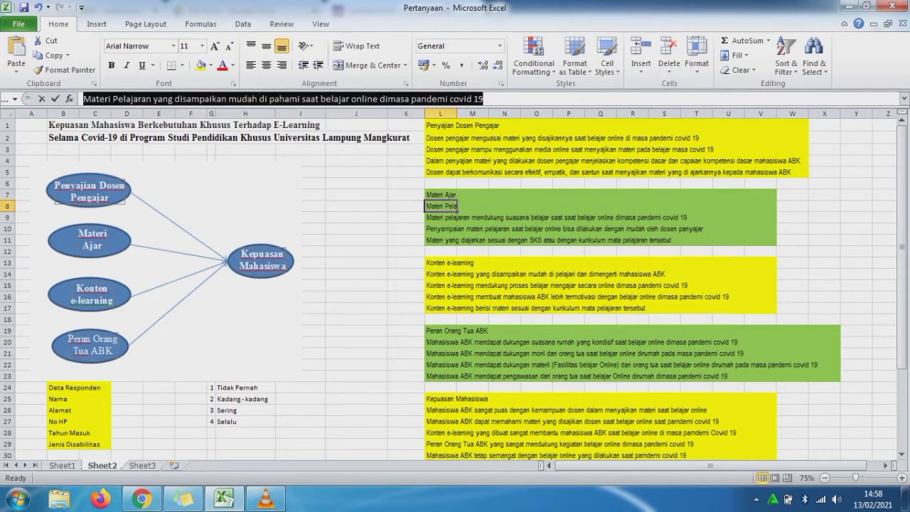
{"action": "left_click", "coordinate": [142, 499]}
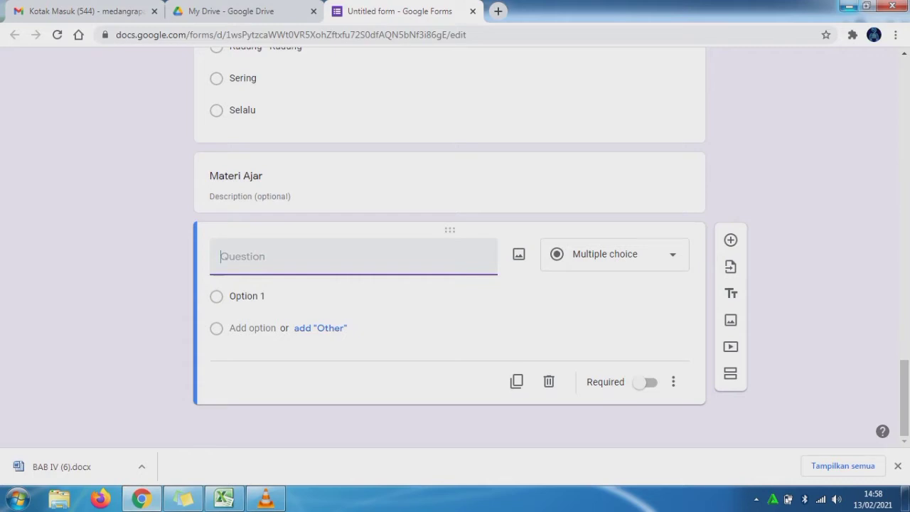
{"action": "key", "text": "ctrl+v"}
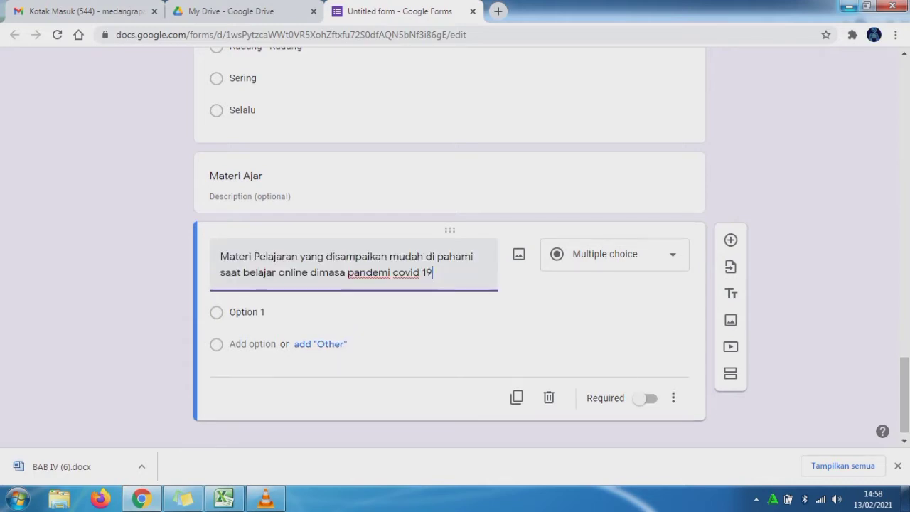
{"action": "type", "text": "?"}
Enter "Tidak Pernah" as the first answer option of the new Materi Ajar question
{"action": "key", "text": "Return"}
{"action": "type", "text": "Tid"}
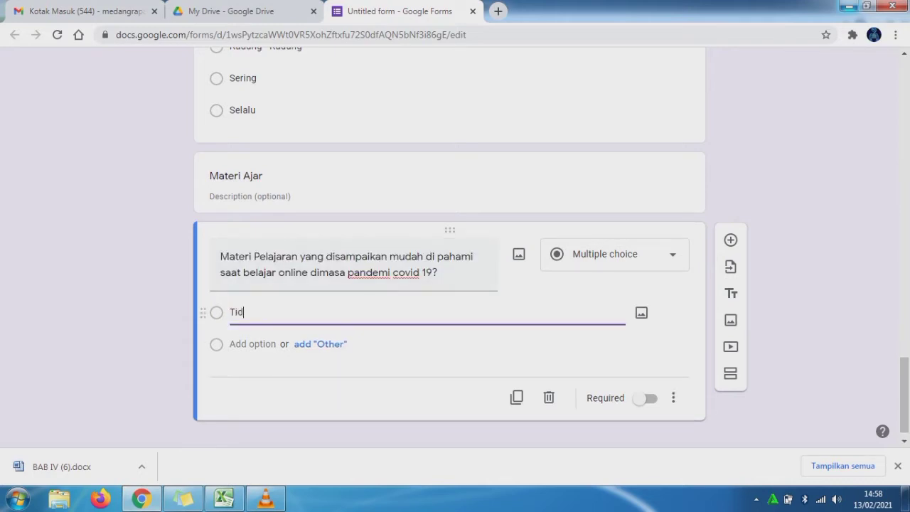
{"action": "type", "text": "ak Pernah"}
Add "Kadang - Kadang" as the second answer option of the Materi Ajar question, clearing the placeholder text
{"action": "key", "text": "Return"}
{"action": "type", "text": "Kadang"}
{"action": "key", "text": "BackSpace"}
{"action": "key", "text": "BackSpace"}
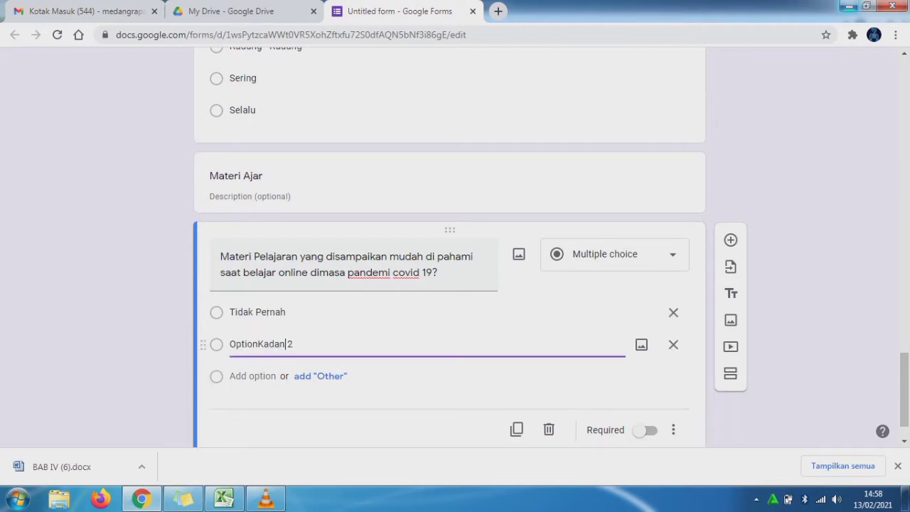
{"action": "key", "text": "BackSpace"}
{"action": "key", "text": "BackSpace"}
{"action": "key", "text": "BackSpace"}
{"action": "key", "text": "BackSpace"}
{"action": "type", "text": "Kadng"}
{"action": "key", "text": "BackSpace"}
{"action": "key", "text": "BackSpace"}
{"action": "type", "text": "ang - Kadang"}
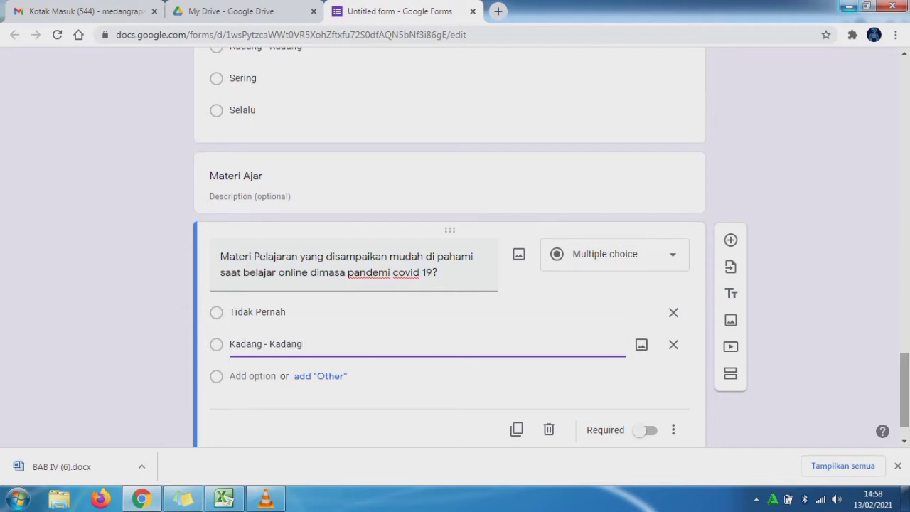
Add "Sering" as the third answer option of the Materi Ajar question, removing the leftover placeholder characters
{"action": "scroll", "coordinate": [449, 247], "scroll_direction": "up", "scroll_amount": 1}
{"action": "scroll", "coordinate": [449, 248], "scroll_direction": "down", "scroll_amount": 2}
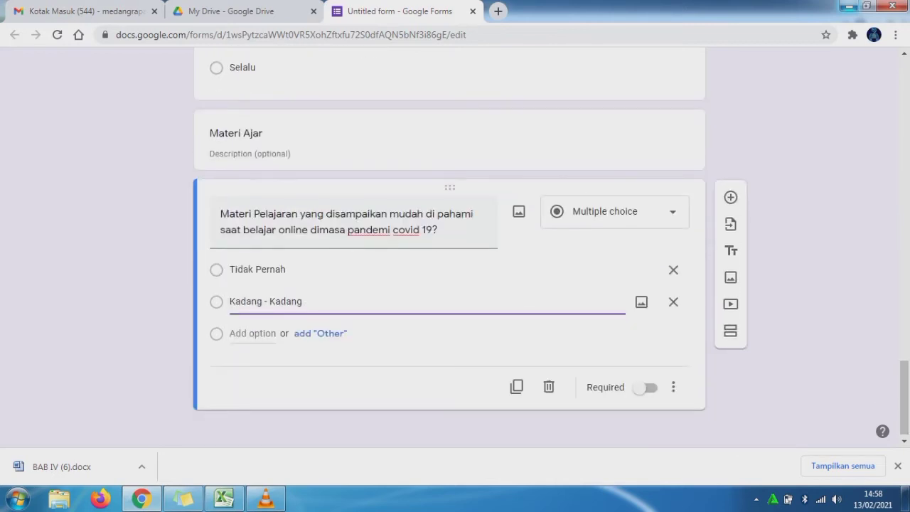
{"action": "left_click", "coordinate": [238, 334]}
{"action": "left_click", "coordinate": [238, 334]}
{"action": "type", "text": "Seri"}
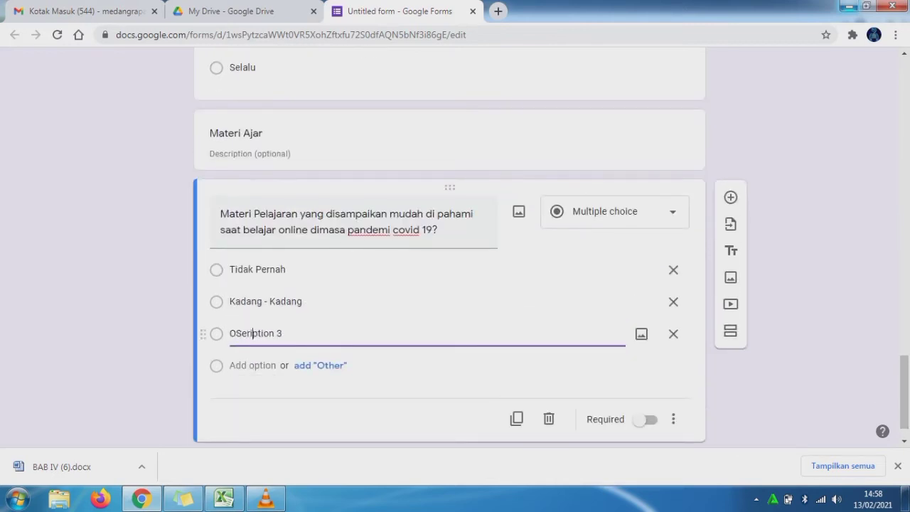
{"action": "type", "text": "ng"}
{"action": "key", "text": "Delete"}
{"action": "key", "text": "Delete"}
{"action": "key", "text": "Delete"}
{"action": "key", "text": "Delete"}
{"action": "key", "text": "Delete"}
{"action": "key", "text": "Delete"}
{"action": "key", "text": "Delete"}
{"action": "key", "text": "BackSpace"}
Add "Selalu" as the fourth answer option of the Materi Ajar question, removing the leftover placeholder characters
{"action": "left_click", "coordinate": [245, 365]}
{"action": "left_click", "coordinate": [245, 366]}
{"action": "type", "text": "Selalu"}
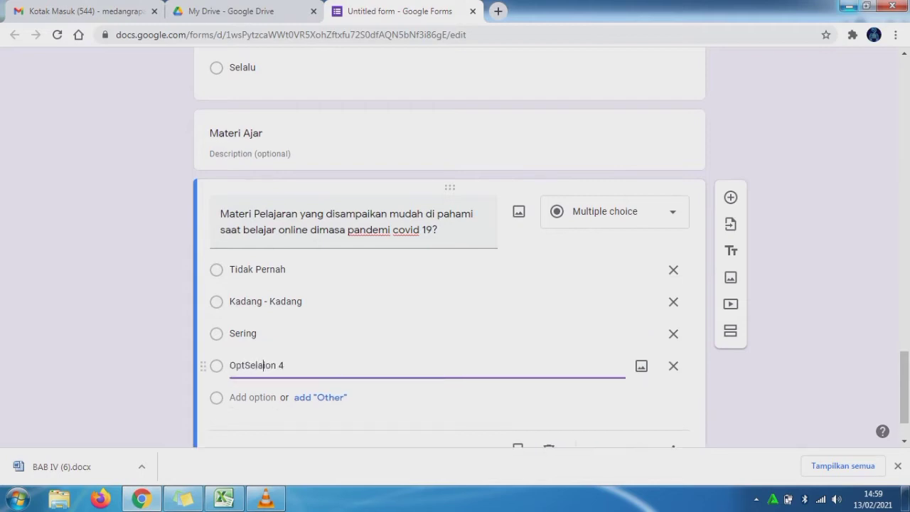
{"action": "key", "text": "Delete"}
{"action": "key", "text": "Delete"}
{"action": "key", "text": "Delete"}
{"action": "key", "text": "Delete"}
{"action": "left_click", "coordinate": [246, 365]}
{"action": "key", "text": "BackSpace"}
{"action": "key", "text": "BackSpace"}
{"action": "key", "text": "BackSpace"}
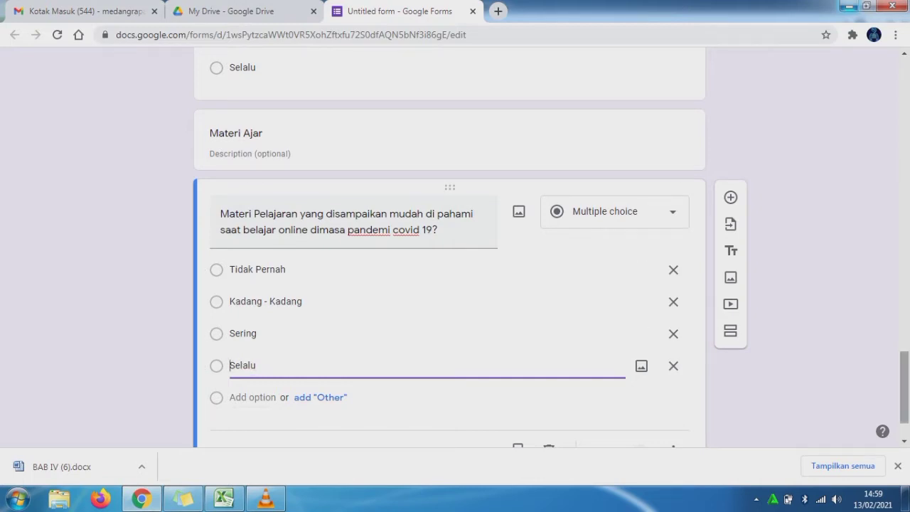
Duplicate the question and reword the copy as "Materi pelajaran mendukung suasana belajar saat saat belajar online dimasa pandemi covid 19?" from Excel
{"action": "scroll", "coordinate": [455, 249], "scroll_direction": "down", "scroll_amount": 1}
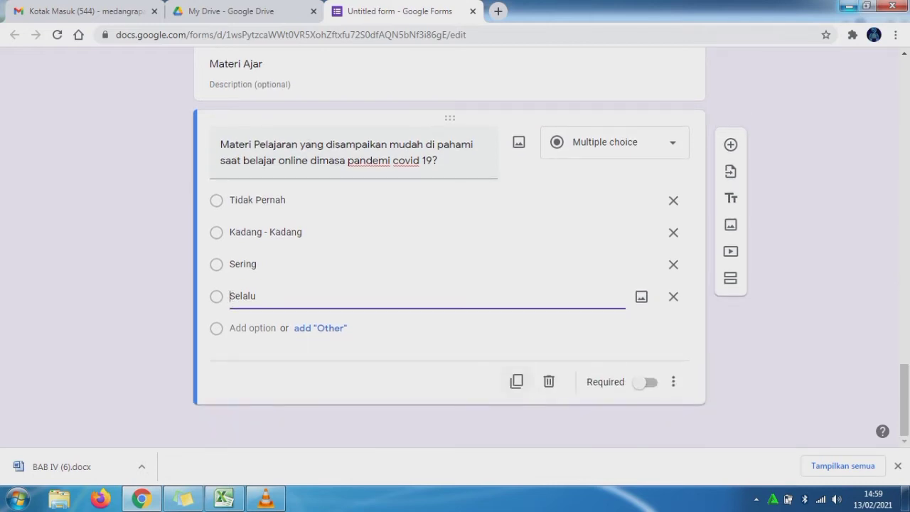
{"action": "left_click", "coordinate": [516, 382]}
{"action": "left_click", "coordinate": [224, 498]}
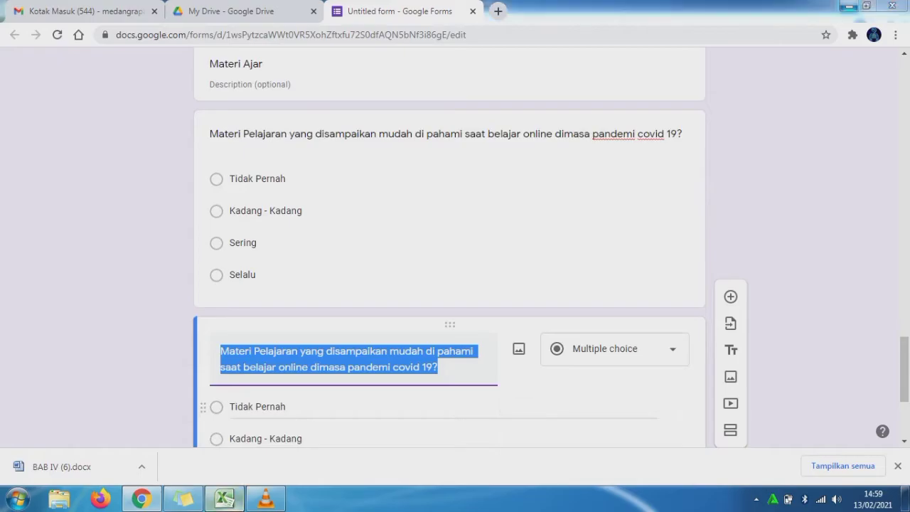
{"action": "key", "text": "Return"}
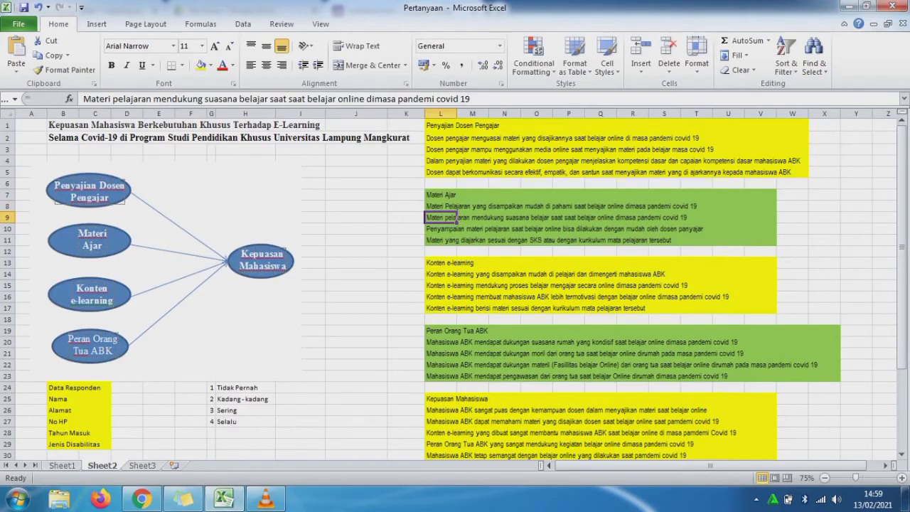
{"action": "key", "text": "F2"}
{"action": "key", "text": "shift+Home"}
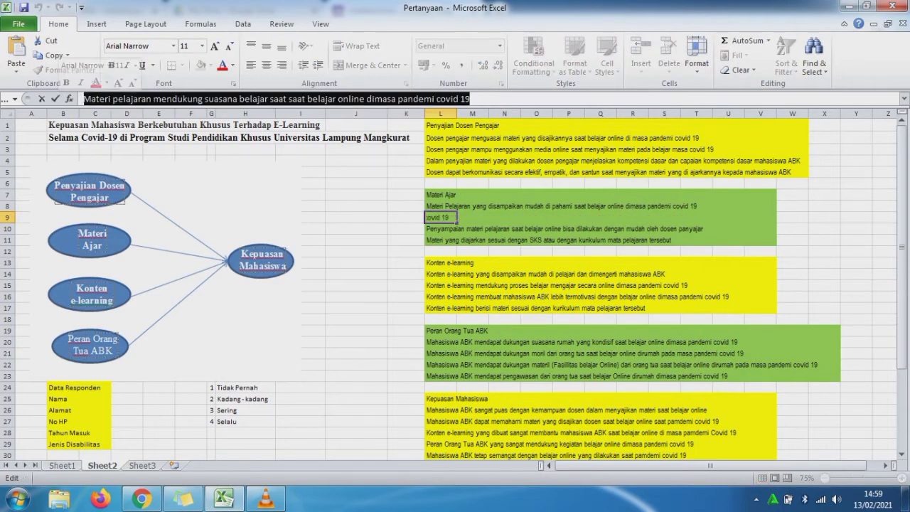
{"action": "key", "text": "ctrl+c"}
{"action": "left_click", "coordinate": [142, 498]}
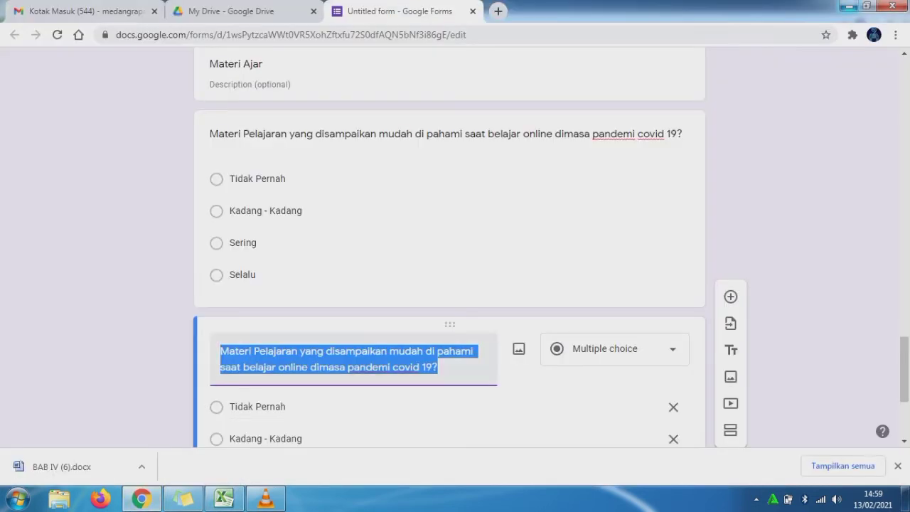
{"action": "key", "text": "ctrl+v"}
{"action": "type", "text": "?"}
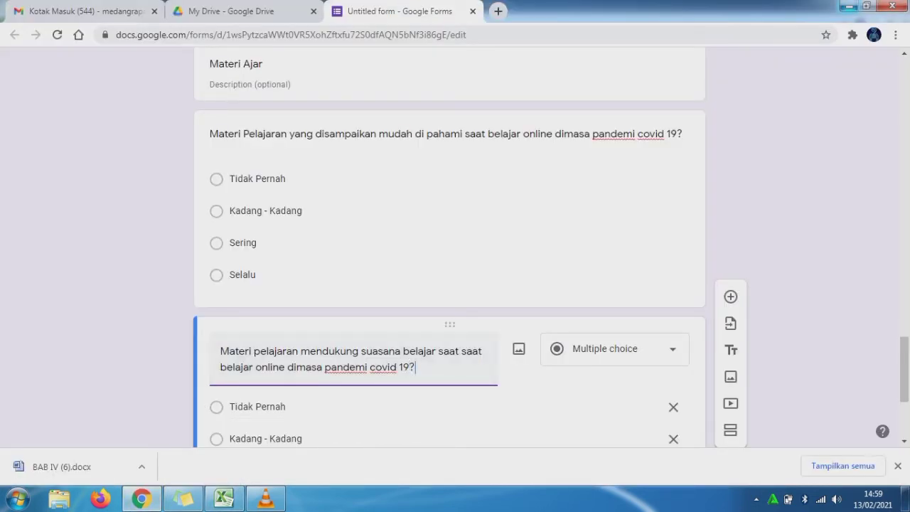
Duplicate the question and reword the copy as "Penyampaian materi pelajaran saat belajar online bisa dilakukan dengan mudah oleh dosen panyajar?" from Excel
{"action": "scroll", "coordinate": [449, 249], "scroll_direction": "down", "scroll_amount": 3}
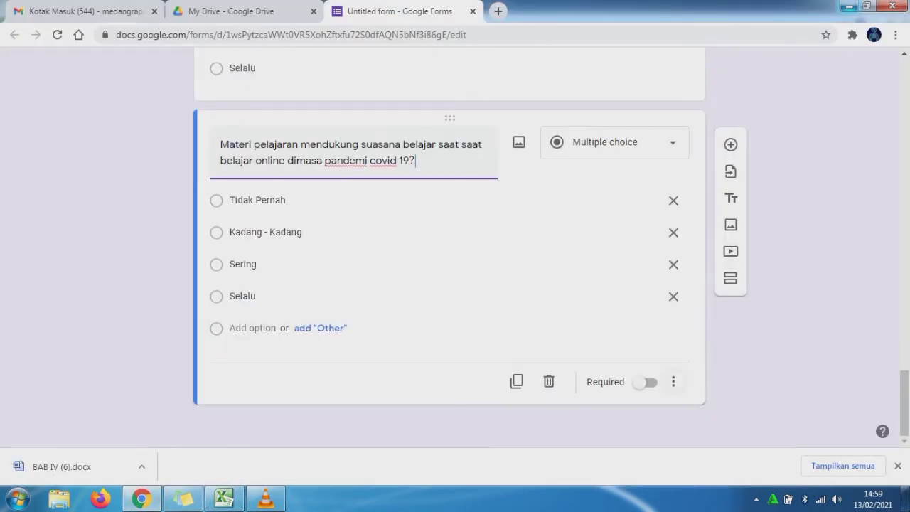
{"action": "left_click", "coordinate": [517, 382]}
{"action": "key", "text": "alt+Tab"}
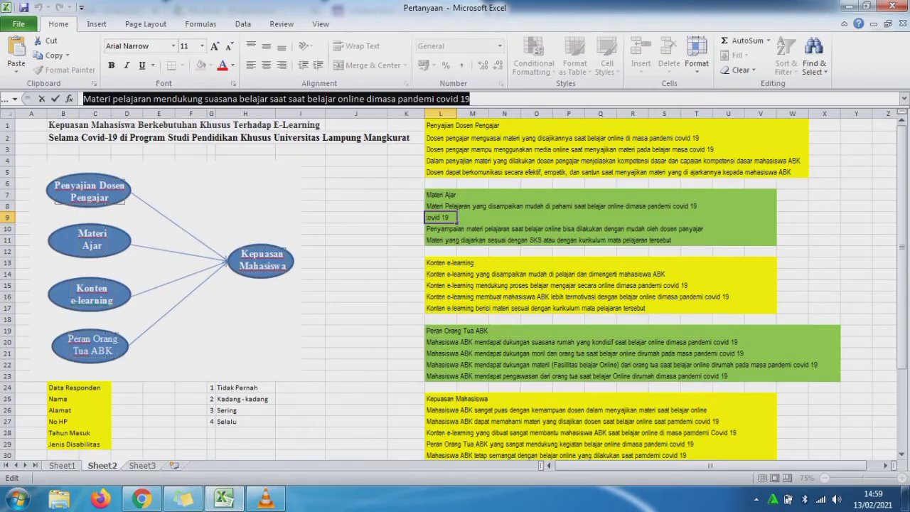
{"action": "key", "text": "Return"}
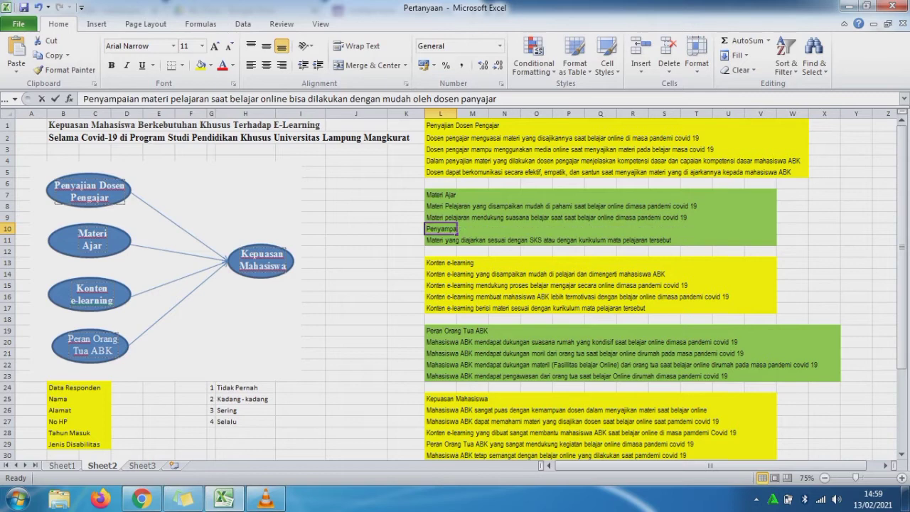
{"action": "key", "text": "F2"}
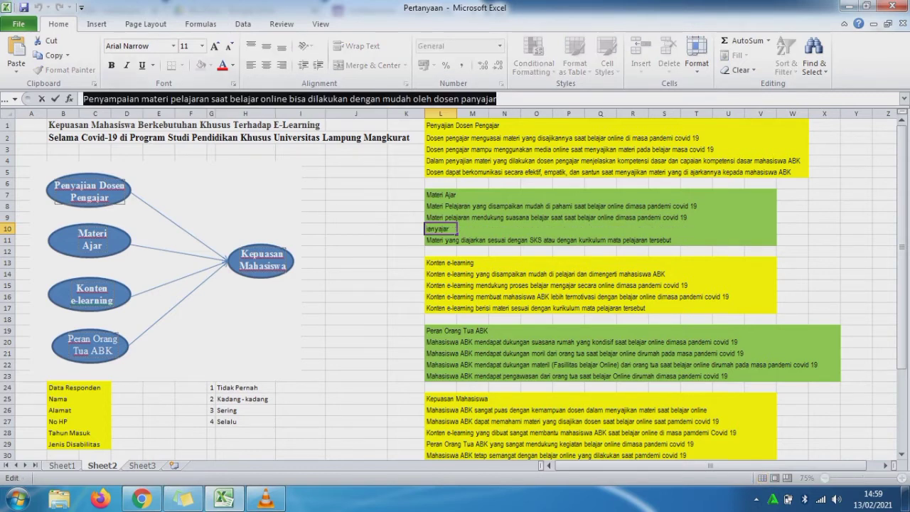
{"action": "key", "text": "alt+Tab"}
{"action": "key", "text": "ctrl+a"}
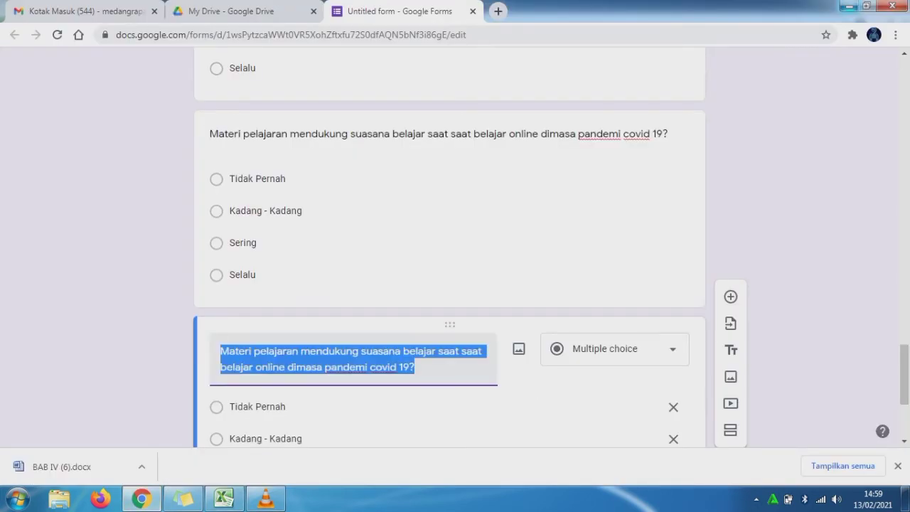
{"action": "key", "text": "ctrl+v"}
{"action": "type", "text": "?"}
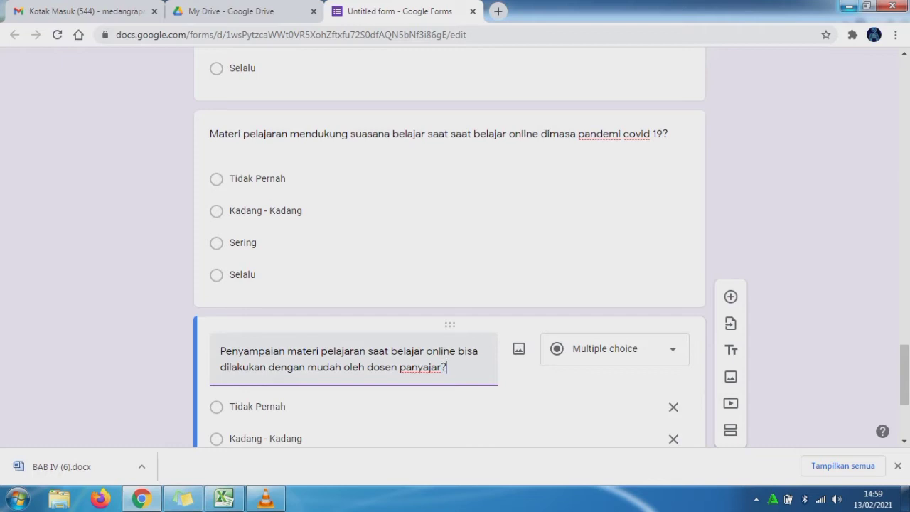
Duplicate the question and reword the copy as "Materi yang diajarkan sesuai dengan SKS atau dengan kurikulum mata pelajaran tersebut?" from Excel
{"action": "scroll", "coordinate": [450, 285], "scroll_direction": "down", "scroll_amount": 2}
{"action": "scroll", "coordinate": [449, 285], "scroll_direction": "down", "scroll_amount": 1}
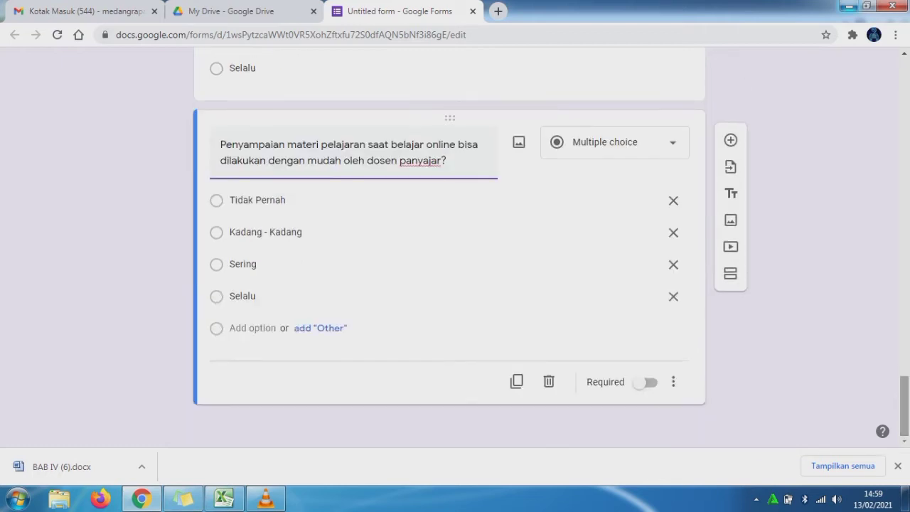
{"action": "left_click", "coordinate": [517, 382]}
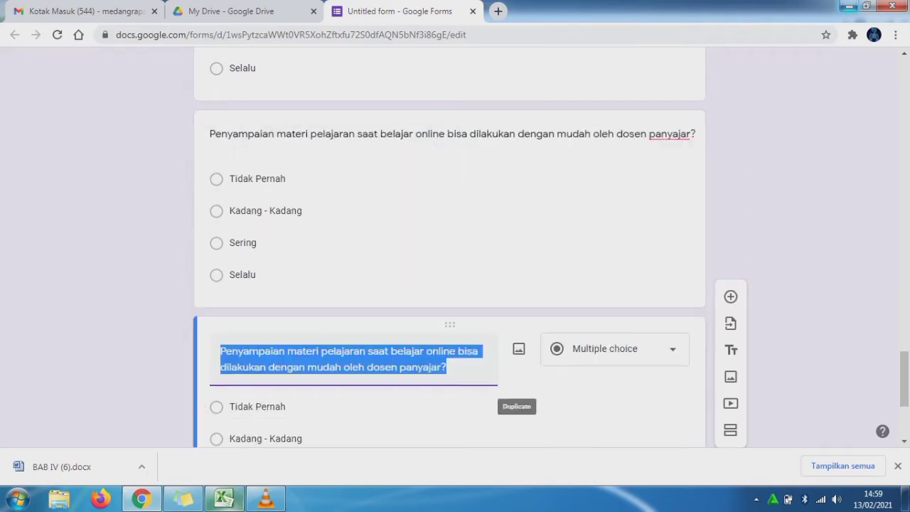
{"action": "left_click", "coordinate": [225, 499]}
{"action": "key", "text": "Return"}
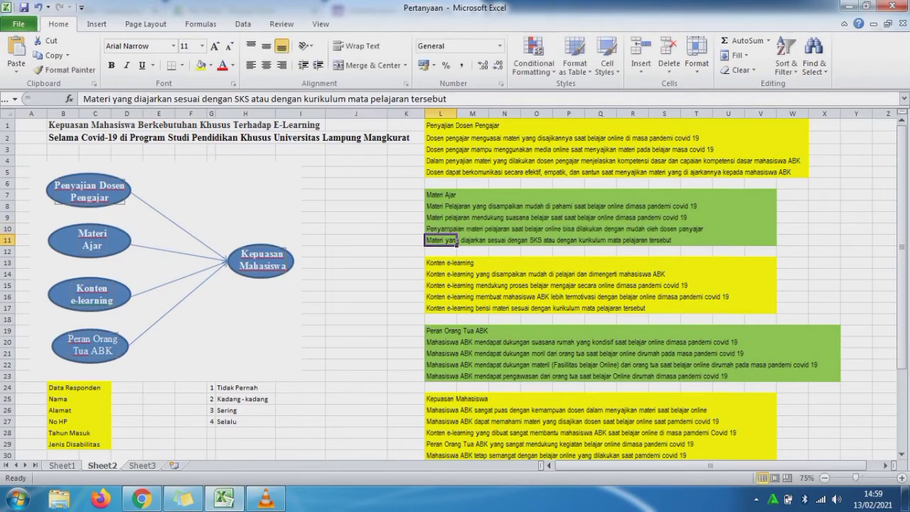
{"action": "left_click_drag", "start_coordinate": [83, 99], "coordinate": [447, 99]}
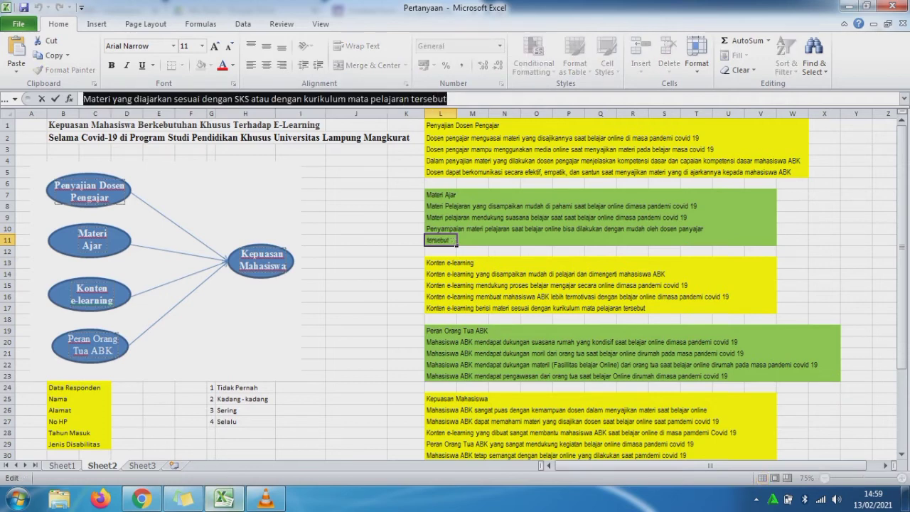
{"action": "left_click", "coordinate": [142, 499]}
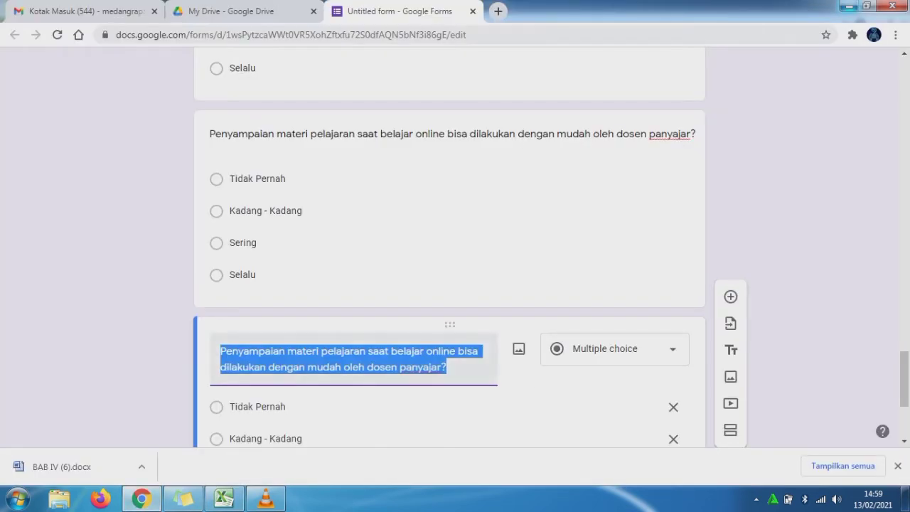
{"action": "key", "text": "ctrl+v"}
{"action": "type", "text": "?"}
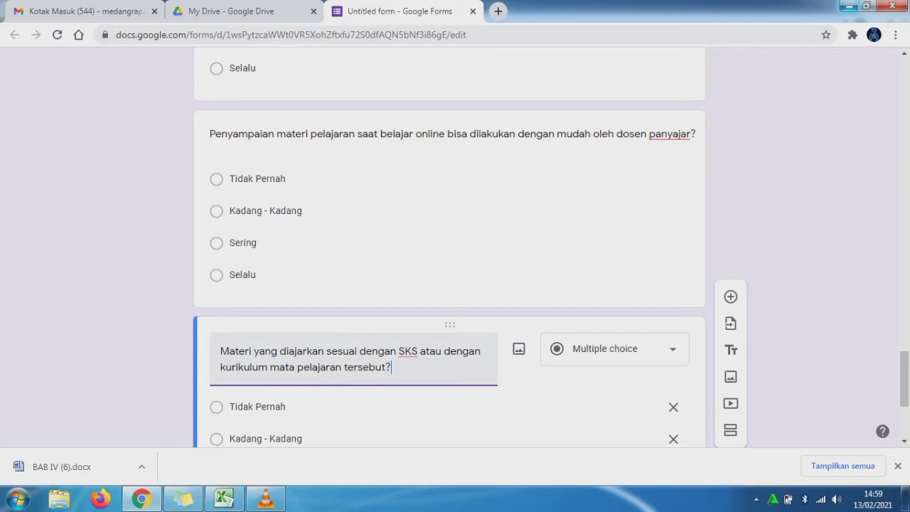
Duplicate the SKS question and insert a title block between the original and the copy, titled "Konten e-learning" from Excel
{"action": "scroll", "coordinate": [450, 285], "scroll_direction": "down", "scroll_amount": 3}
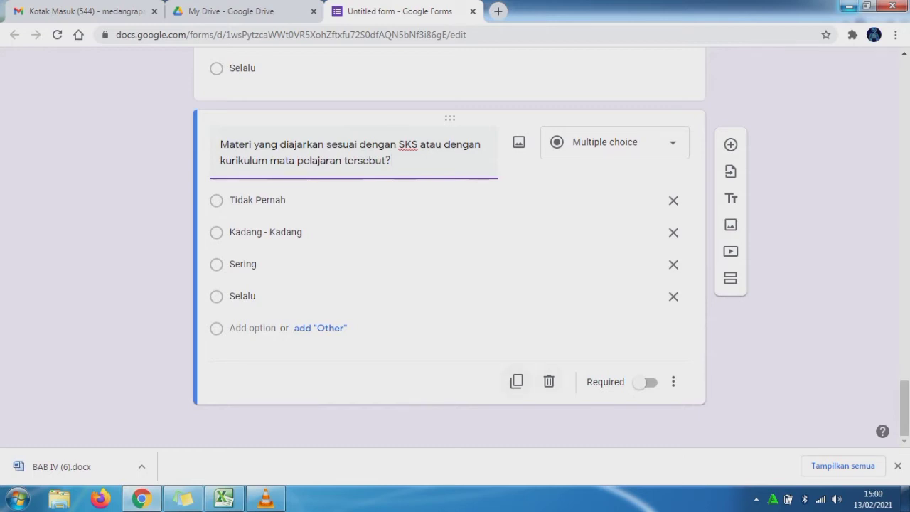
{"action": "left_click", "coordinate": [517, 382]}
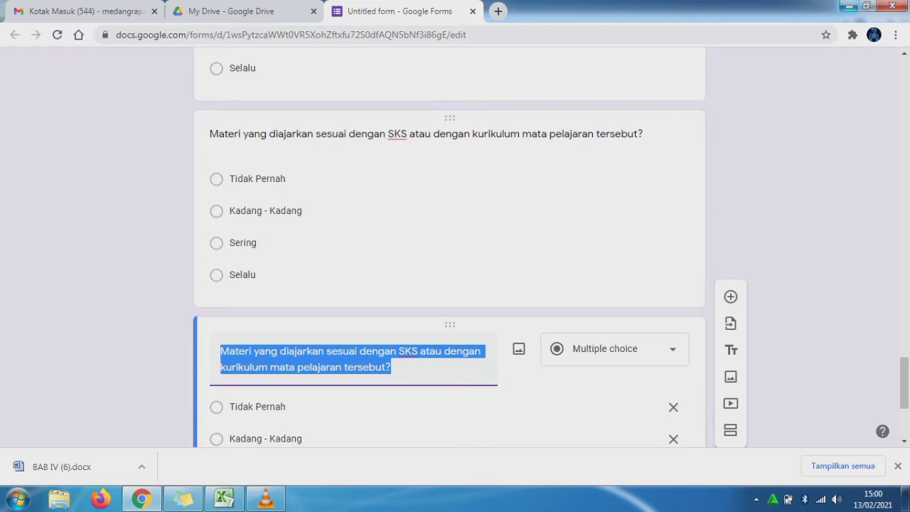
{"action": "left_click", "coordinate": [257, 180]}
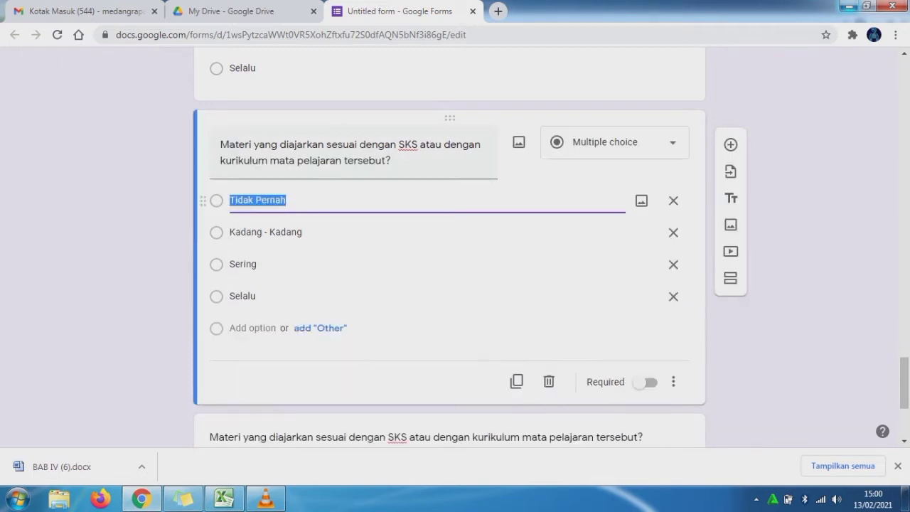
{"action": "left_click", "coordinate": [731, 198]}
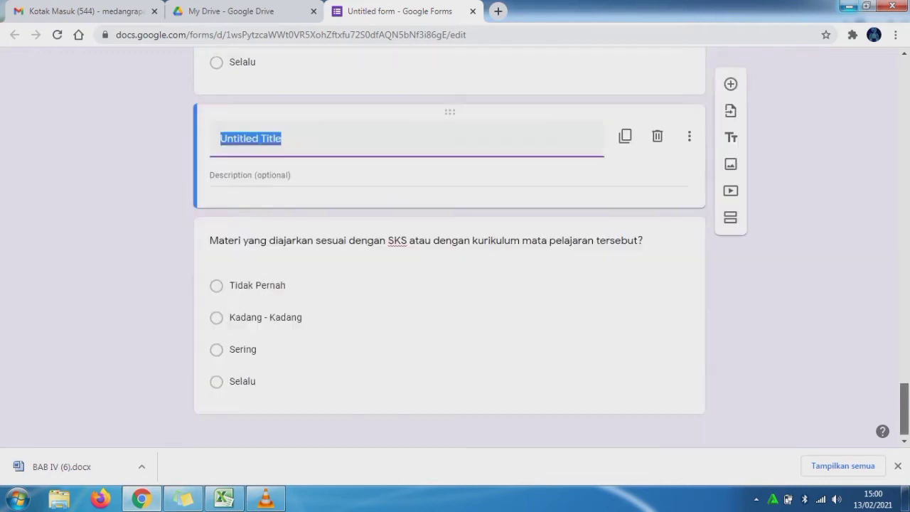
{"action": "left_click", "coordinate": [224, 499]}
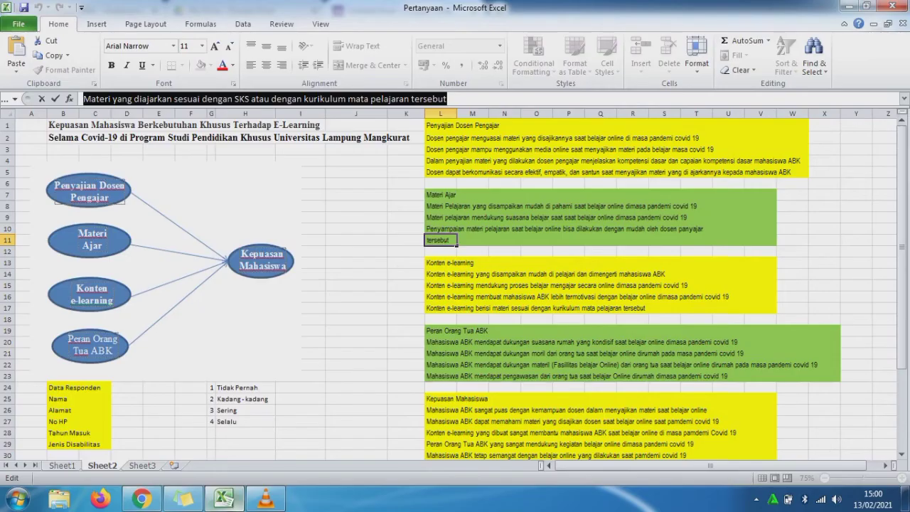
{"action": "left_click", "coordinate": [452, 263]}
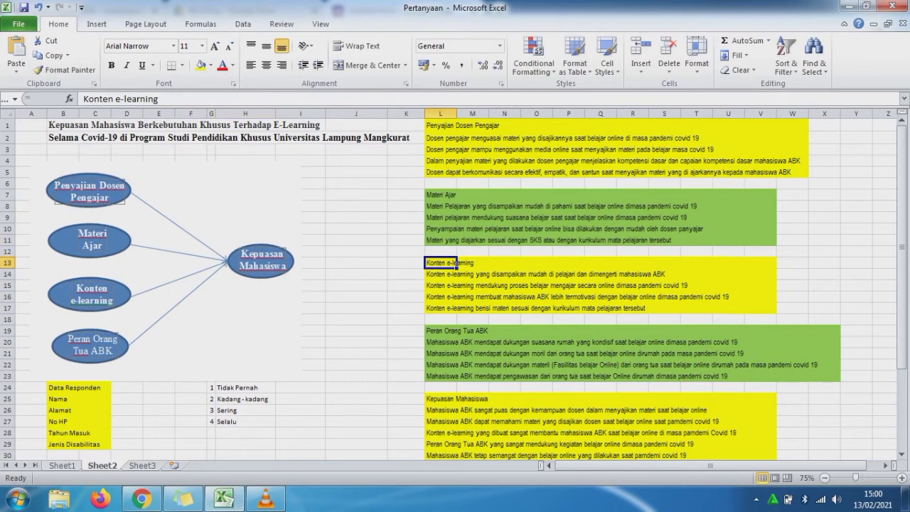
{"action": "left_click_drag", "start_coordinate": [164, 98], "coordinate": [82, 99]}
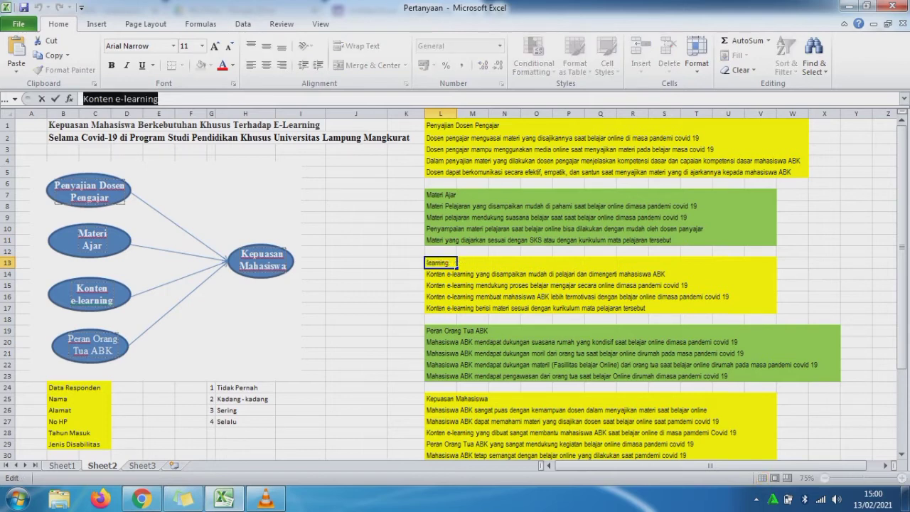
{"action": "key", "text": "ctrl+c"}
{"action": "left_click", "coordinate": [142, 499]}
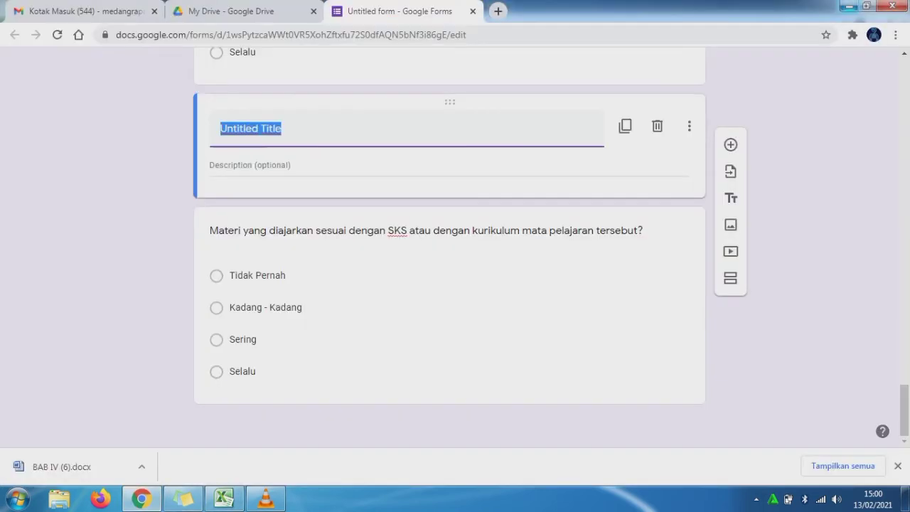
{"action": "key", "text": "ctrl+v"}
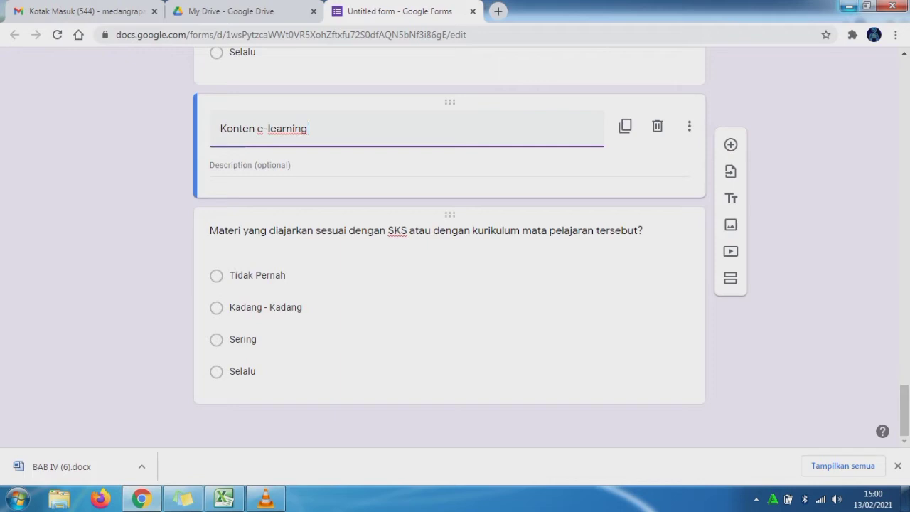
Reword the question below the Konten e-learning title as "Konten e-learning yang disampaikan mudah di pelajari dan dimengerti mahasiswa ABK?" from Excel
{"action": "left_click", "coordinate": [235, 230]}
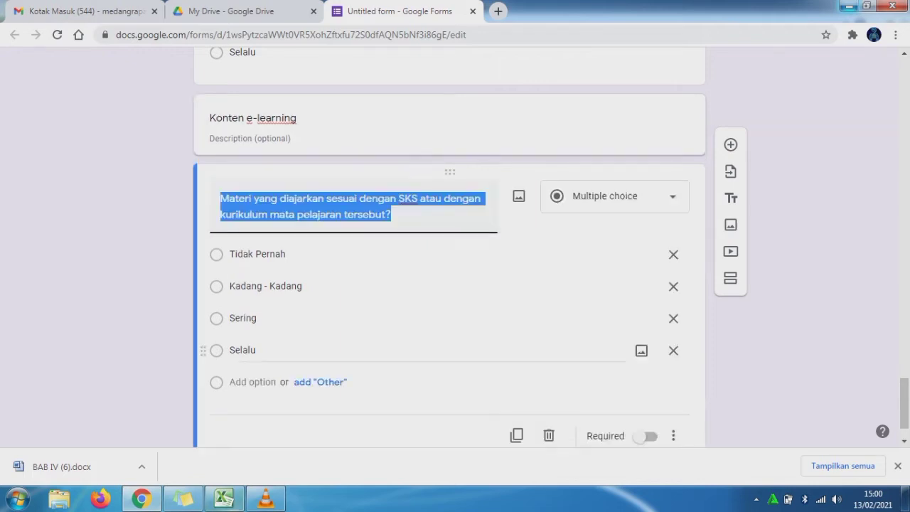
{"action": "left_click", "coordinate": [224, 499]}
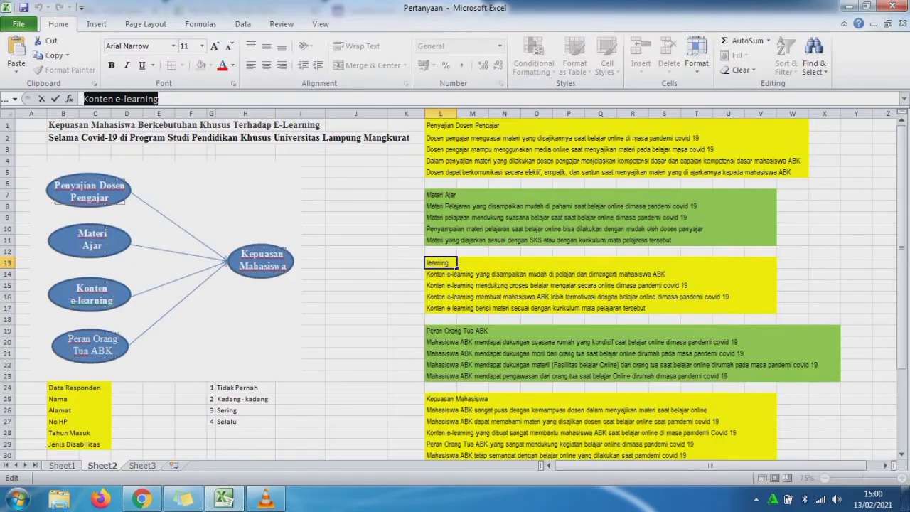
{"action": "left_click", "coordinate": [456, 274]}
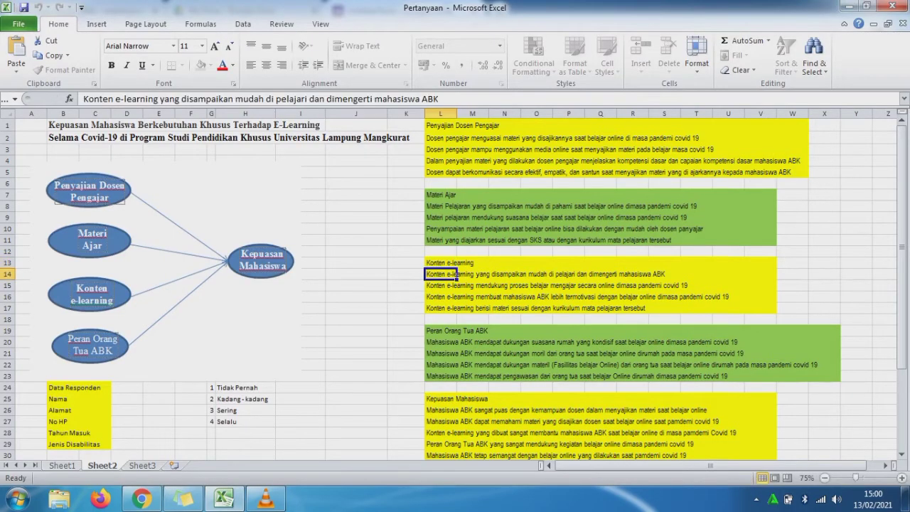
{"action": "left_click_drag", "start_coordinate": [441, 99], "coordinate": [83, 98]}
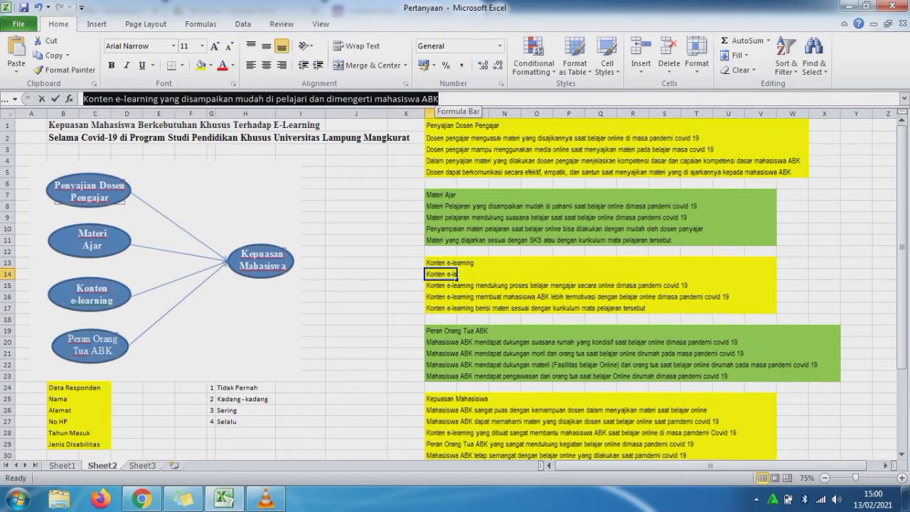
{"action": "left_click", "coordinate": [142, 499]}
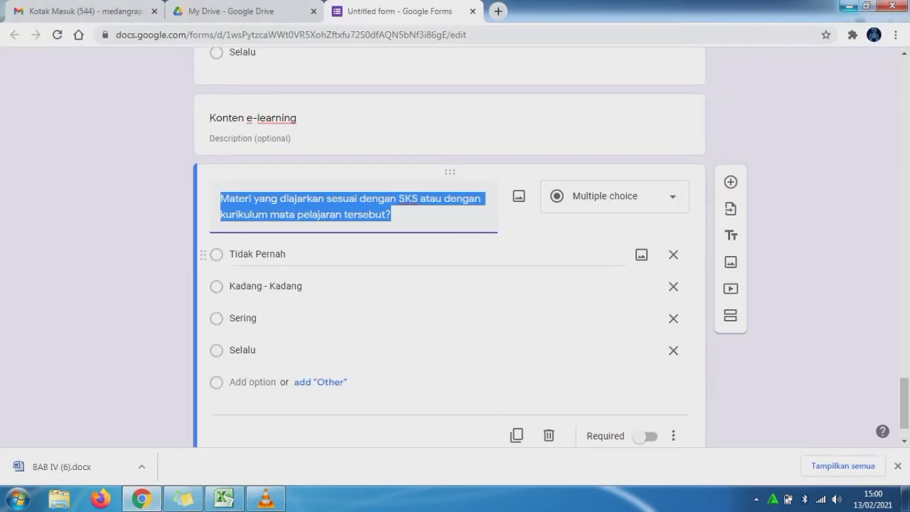
{"action": "key", "text": "ctrl+v"}
{"action": "type", "text": "?"}
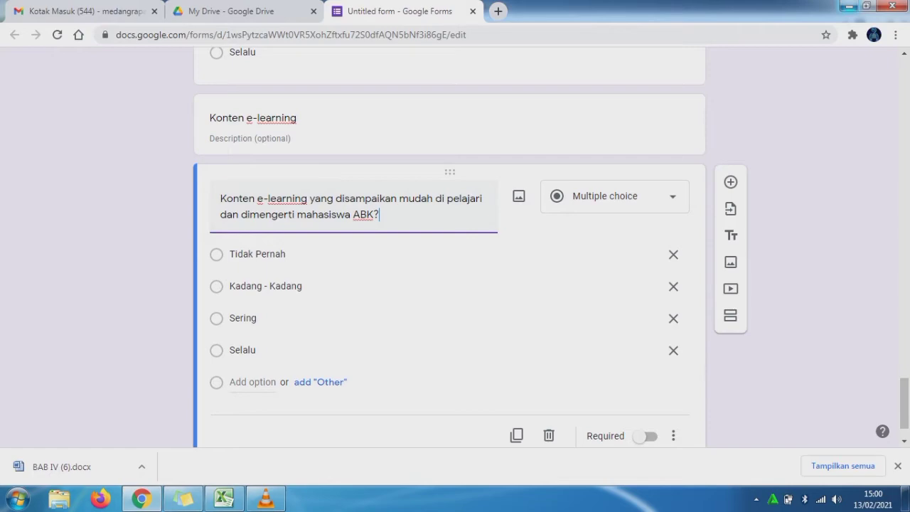
Duplicate the question and reword the copy as "Konten e-learning mendukung proses belajar mengajar secara online dimasa pandemi covid 19?" from Excel
{"action": "key", "text": "ctrl+shift+d"}
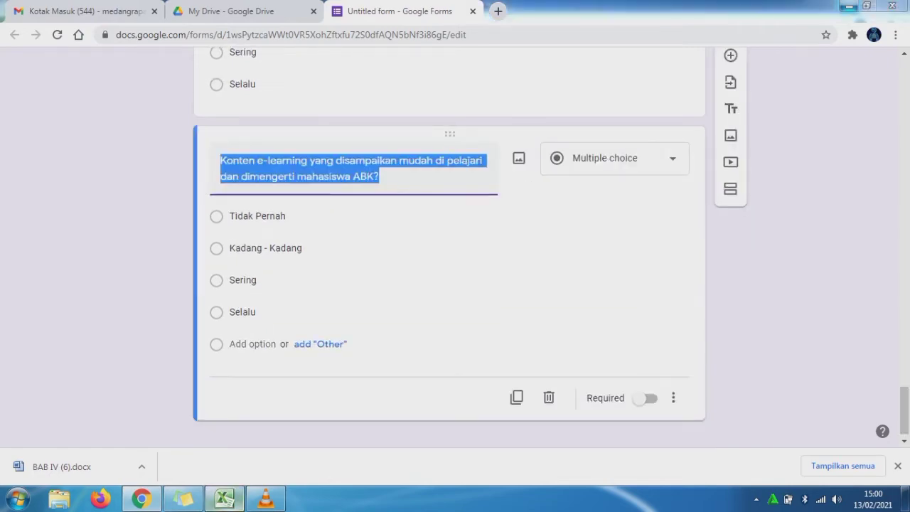
{"action": "key", "text": "alt+Tab"}
{"action": "left_click", "coordinate": [456, 285]}
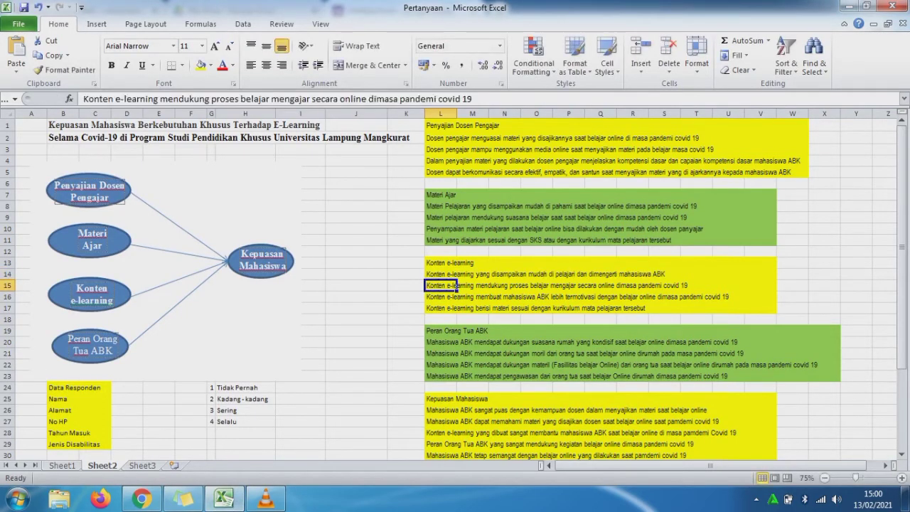
{"action": "left_click_drag", "start_coordinate": [474, 100], "coordinate": [82, 100]}
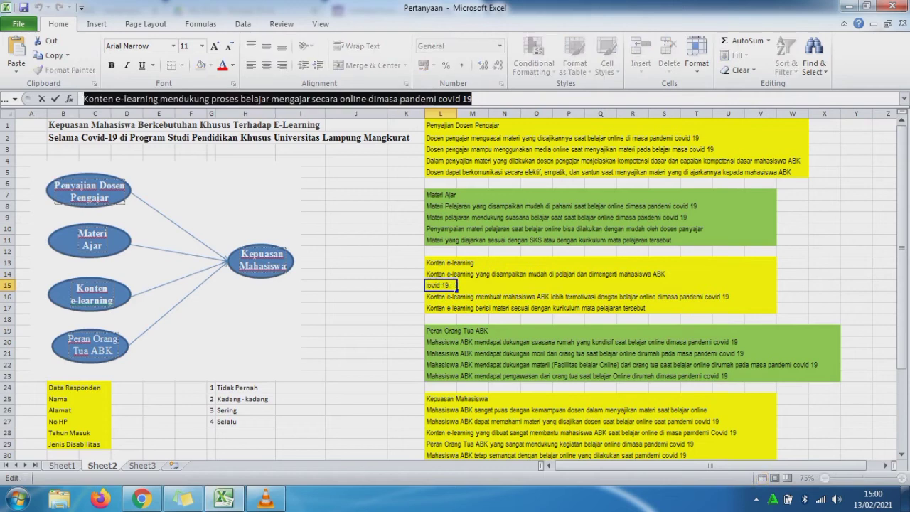
{"action": "key", "text": "alt+Tab"}
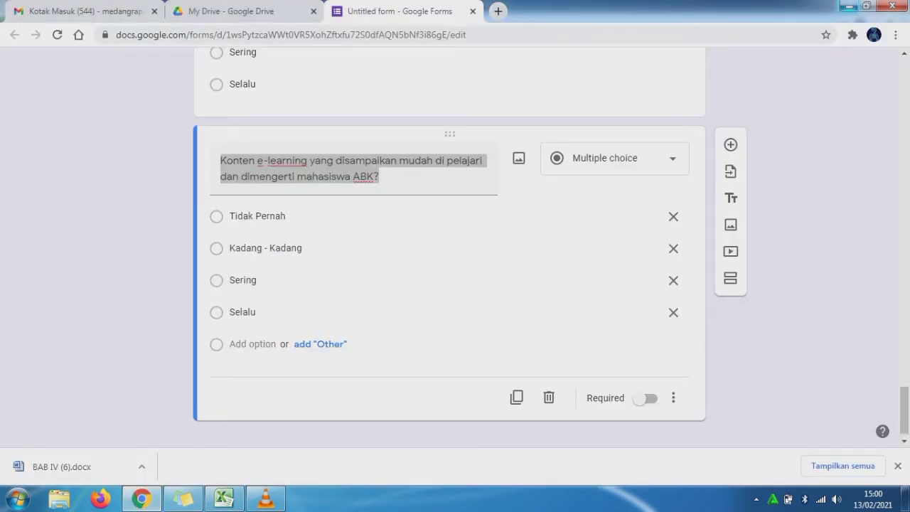
{"action": "key", "text": "ctrl+v"}
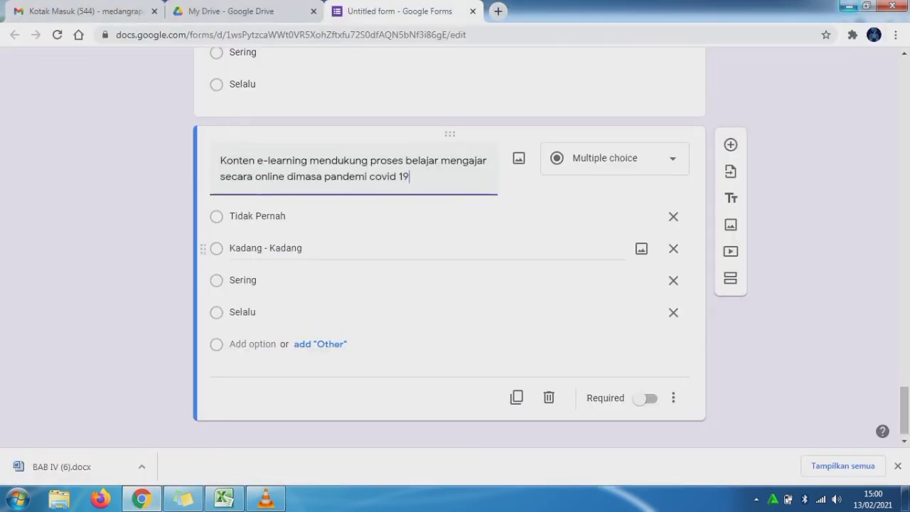
{"action": "type", "text": "?"}
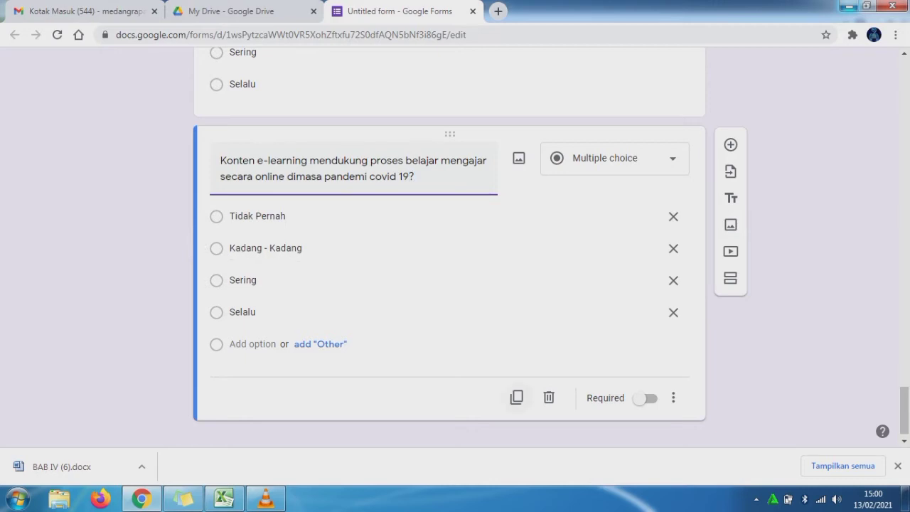
Duplicate the question and reword the copy as "Konten e-learning membuat mahasiswa ABK lebih termotivasi dengan belajar online dimasa pandemi covid 19?" from Excel
{"action": "left_click", "coordinate": [516, 397]}
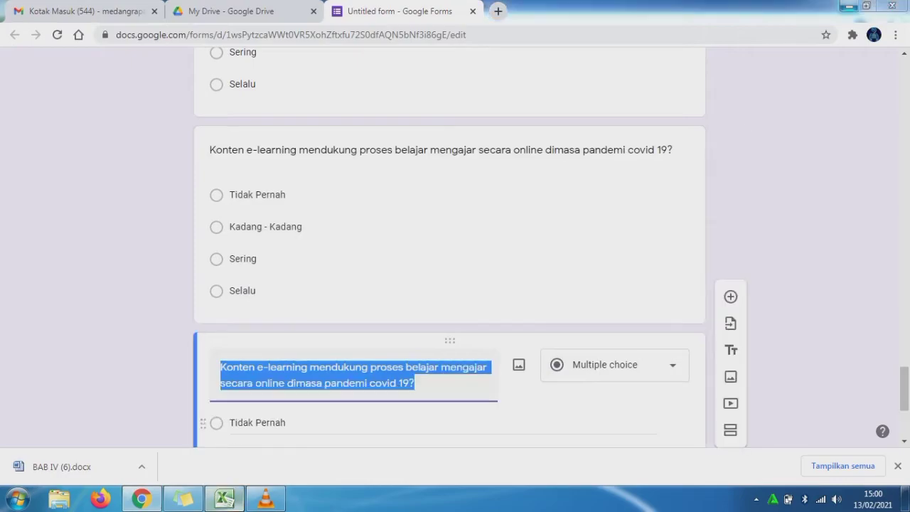
{"action": "key", "text": "alt+Tab"}
{"action": "left_click", "coordinate": [455, 297]}
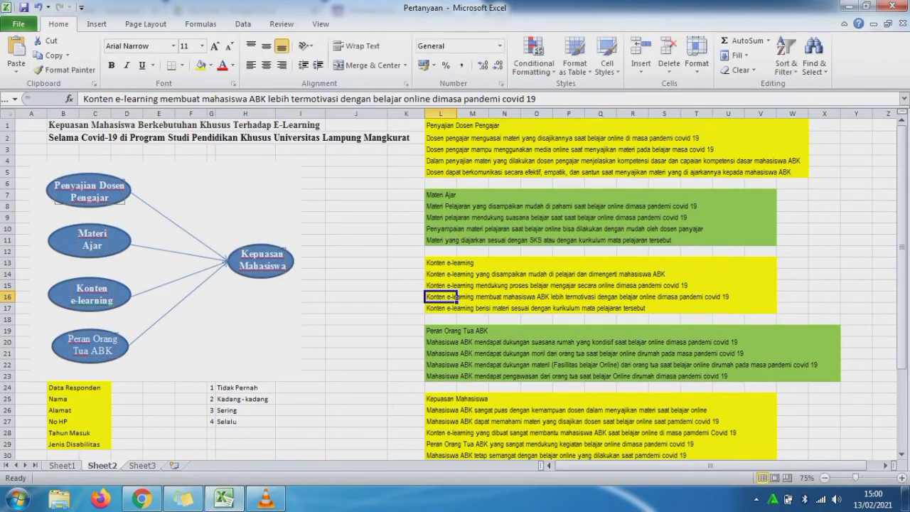
{"action": "left_click_drag", "start_coordinate": [84, 99], "coordinate": [536, 99]}
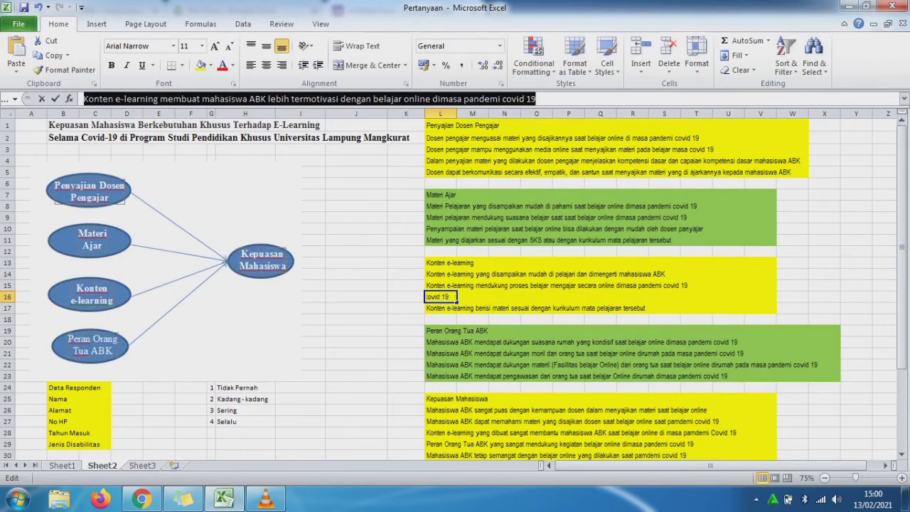
{"action": "key", "text": "alt+Tab"}
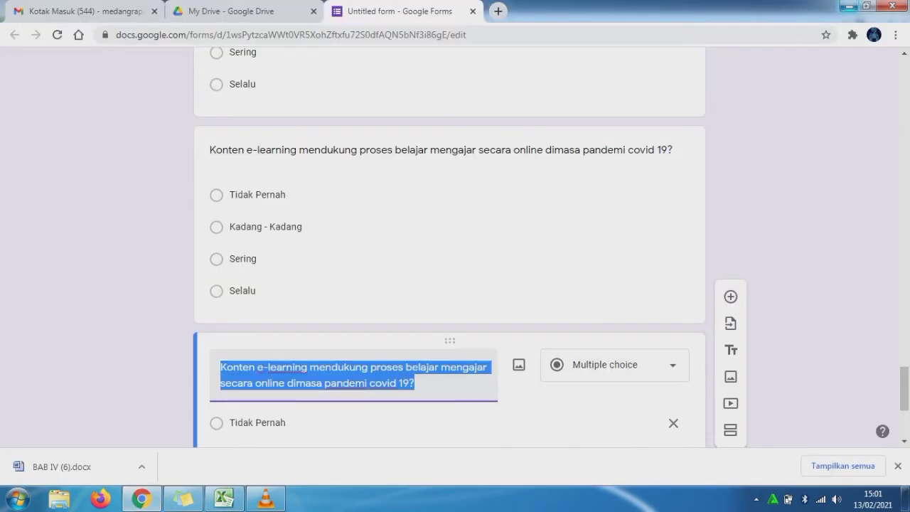
{"action": "key", "text": "ctrl+v"}
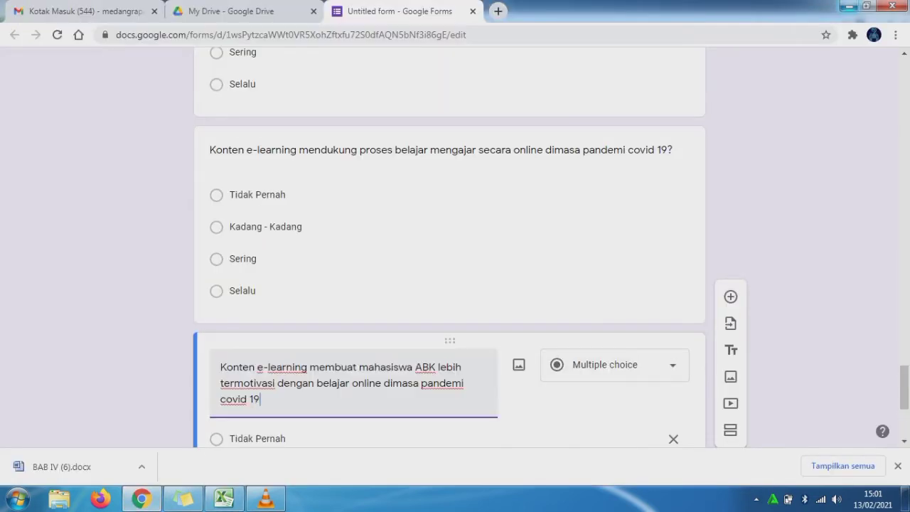
{"action": "type", "text": "?"}
Duplicate the question and reword the copy as "Konten e-learning berisi materi sesuai dengan kurikulum mata pelajaran tersebut?" from Excel
{"action": "left_click_drag", "start_coordinate": [905, 388], "coordinate": [905, 414]}
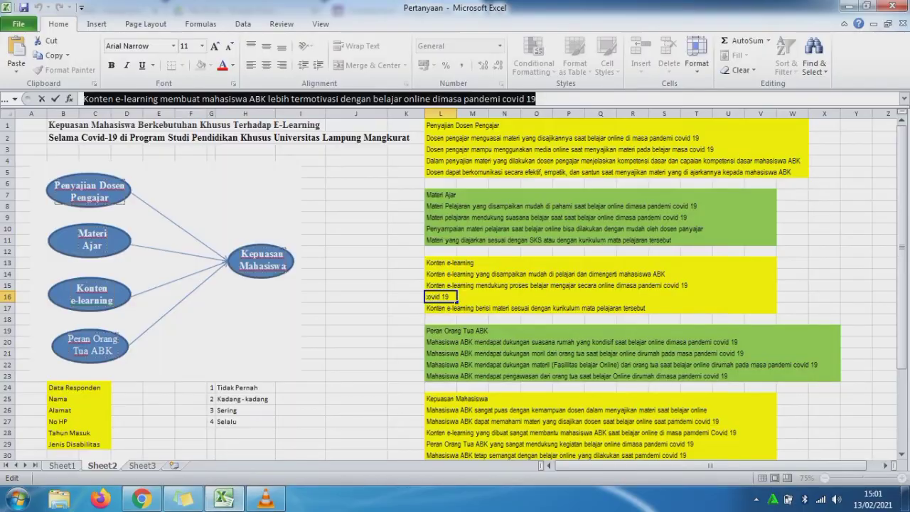
{"action": "left_click", "coordinate": [84, 99]}
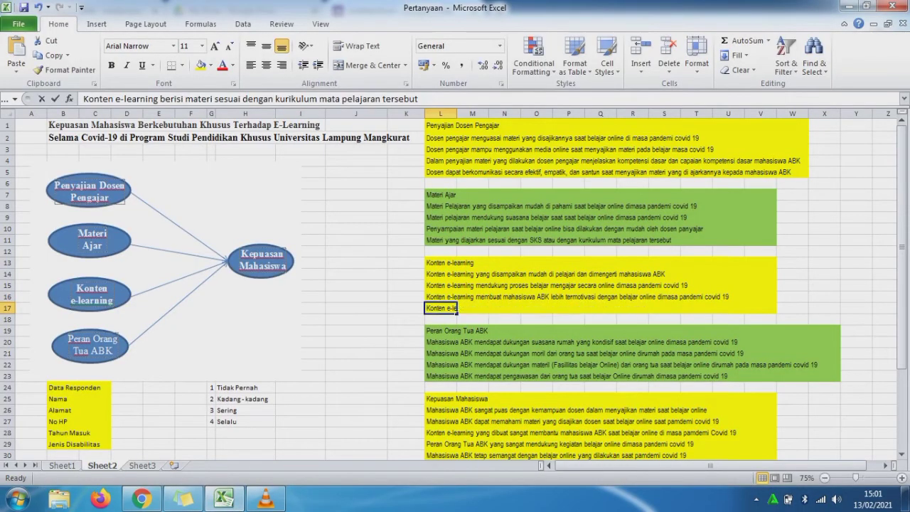
{"action": "left_click_drag", "start_coordinate": [83, 99], "coordinate": [417, 98]}
{"action": "key", "text": "ctrl+c"}
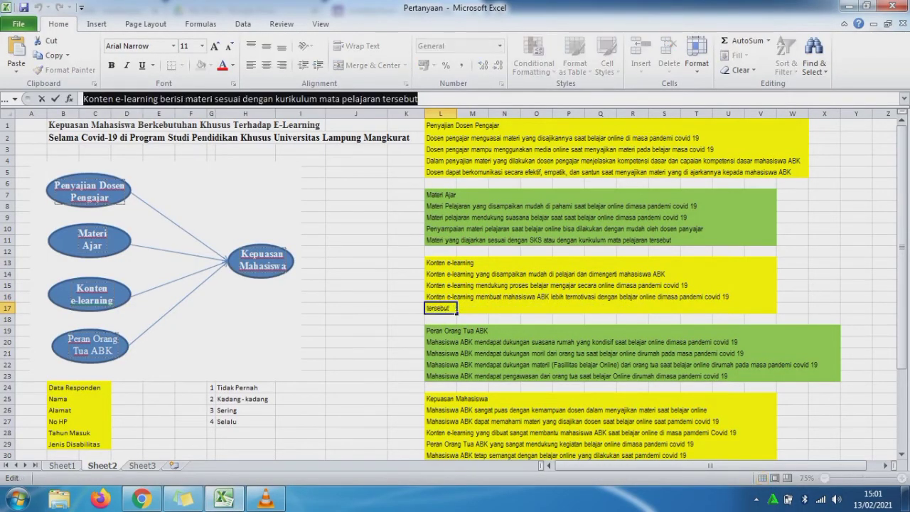
{"action": "left_click", "coordinate": [142, 499]}
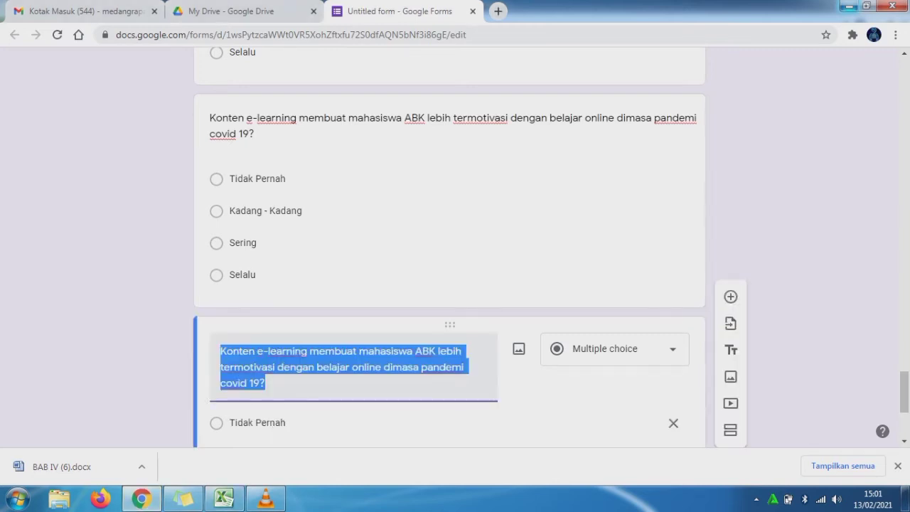
{"action": "key", "text": "ctrl+v"}
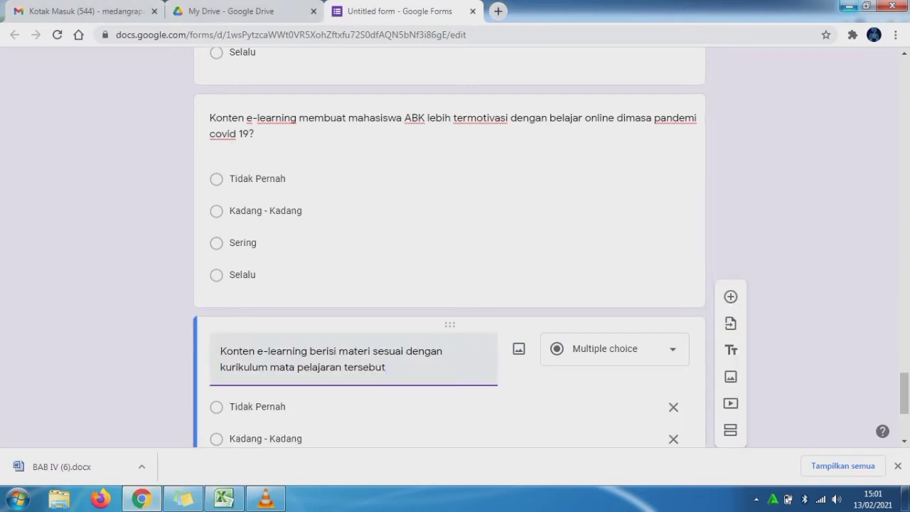
{"action": "type", "text": "?"}
Duplicate the kurikulum question and insert a title block between the original and the copy, titled "Peran Orang Tua ABK" from Excel
{"action": "scroll", "coordinate": [449, 249], "scroll_direction": "down", "scroll_amount": 3}
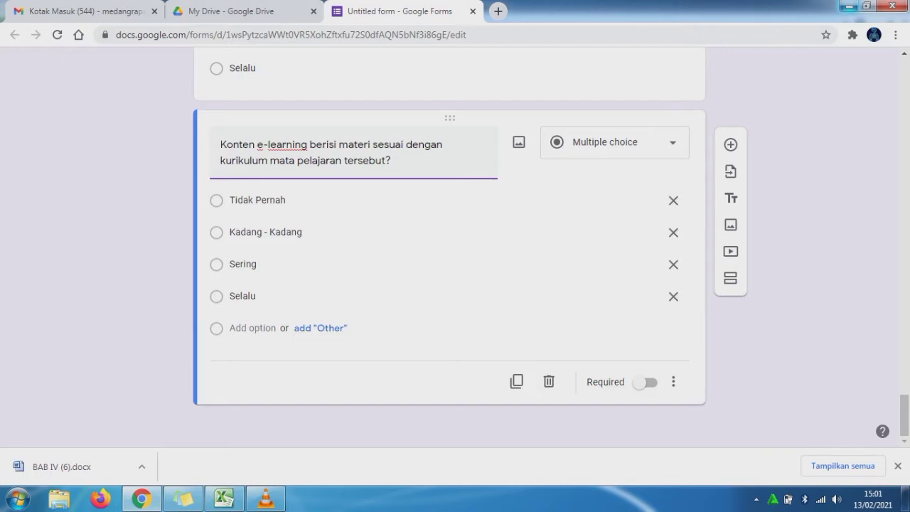
{"action": "left_click", "coordinate": [517, 382]}
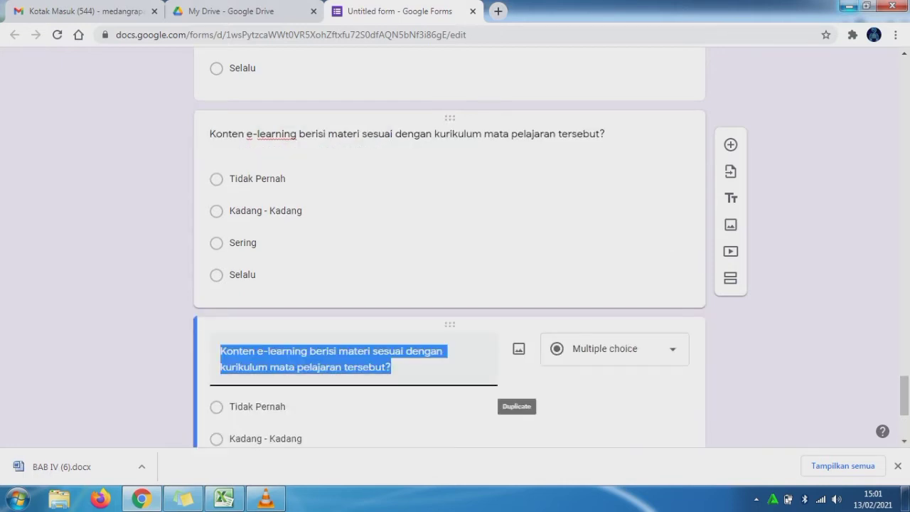
{"action": "left_click", "coordinate": [243, 244]}
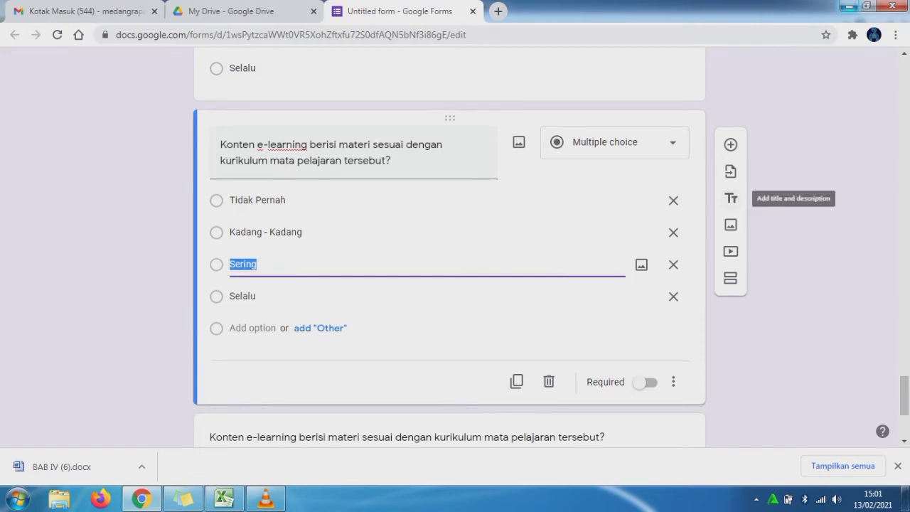
{"action": "left_click", "coordinate": [731, 198]}
{"action": "left_click", "coordinate": [224, 499]}
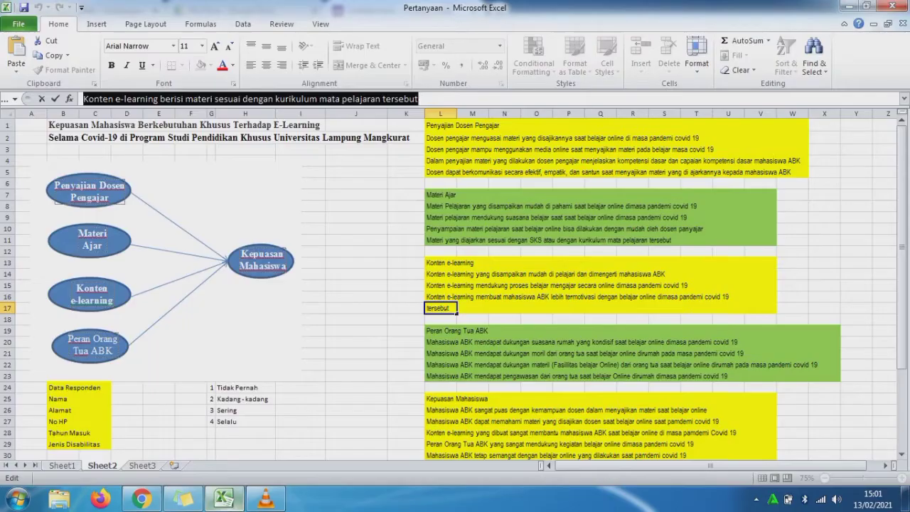
{"action": "left_click", "coordinate": [459, 332]}
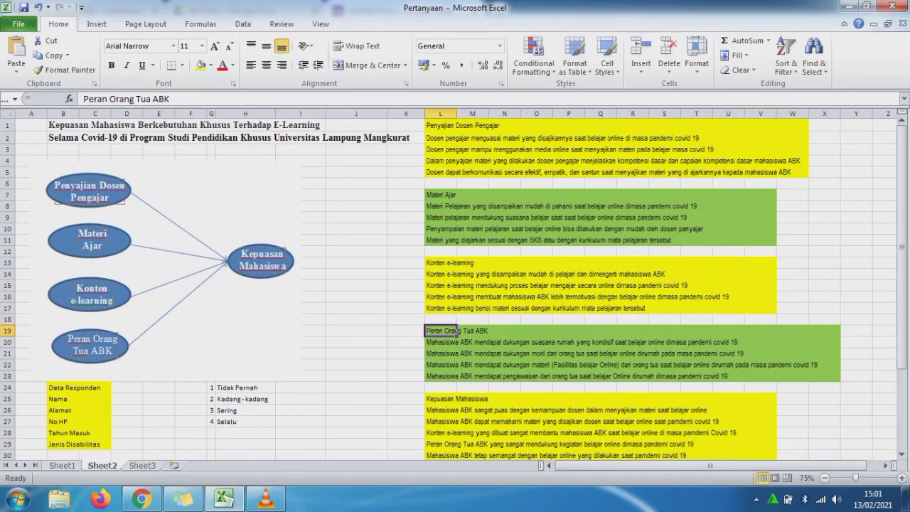
{"action": "left_click_drag", "start_coordinate": [176, 99], "coordinate": [83, 99]}
{"action": "key", "text": "ctrl+c"}
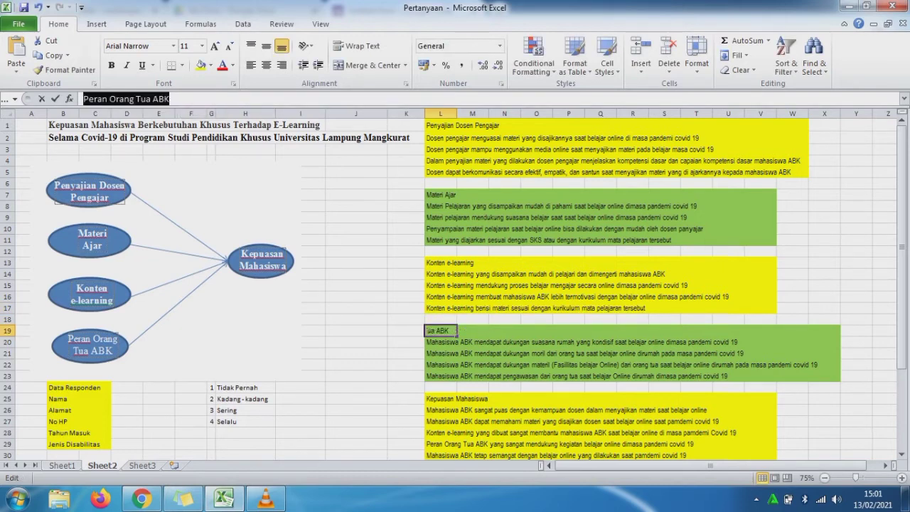
{"action": "left_click", "coordinate": [142, 498]}
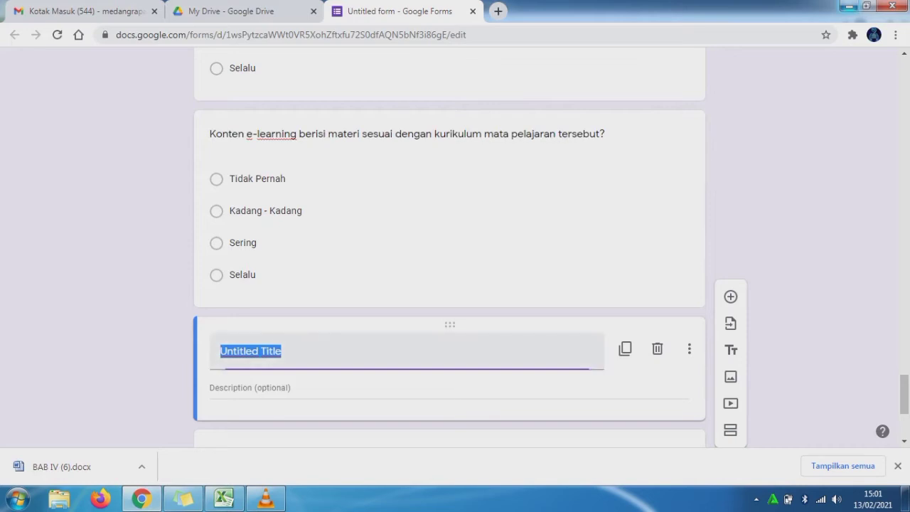
{"action": "key", "text": "ctrl+v"}
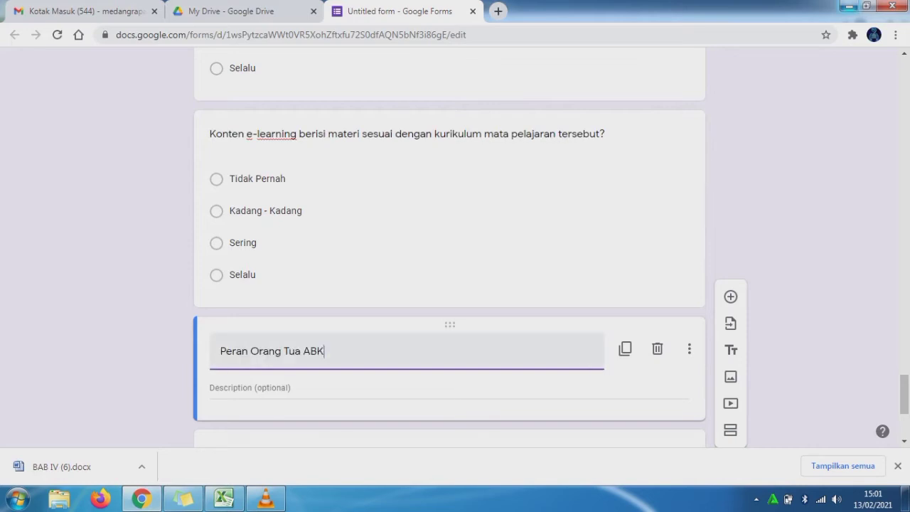
Shorten the title to "Peran Orang Tua" and reword the question below as "Mahasiswa ABK mendapat dukungan suasana rumah yang kondisif saat belajar online dimasa pandemi covid 19?"
{"action": "left_click_drag", "start_coordinate": [904, 395], "coordinate": [904, 418]}
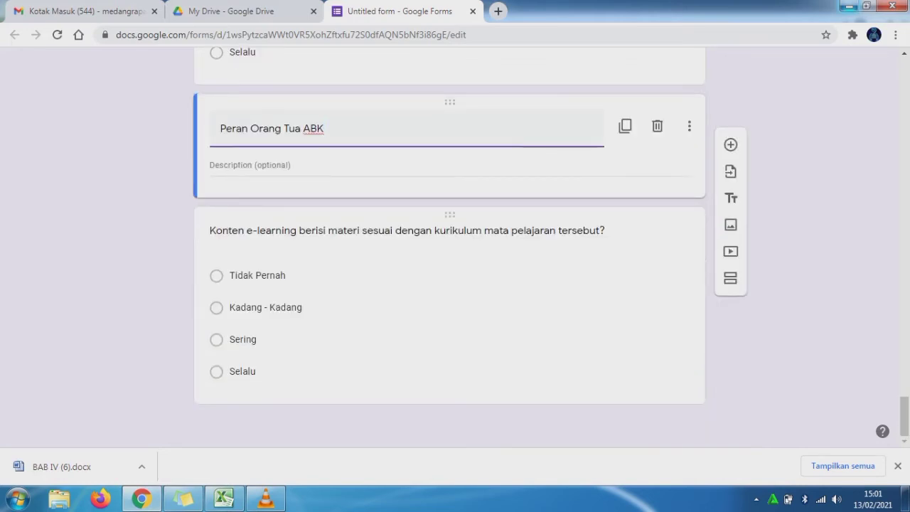
{"action": "left_click", "coordinate": [224, 499]}
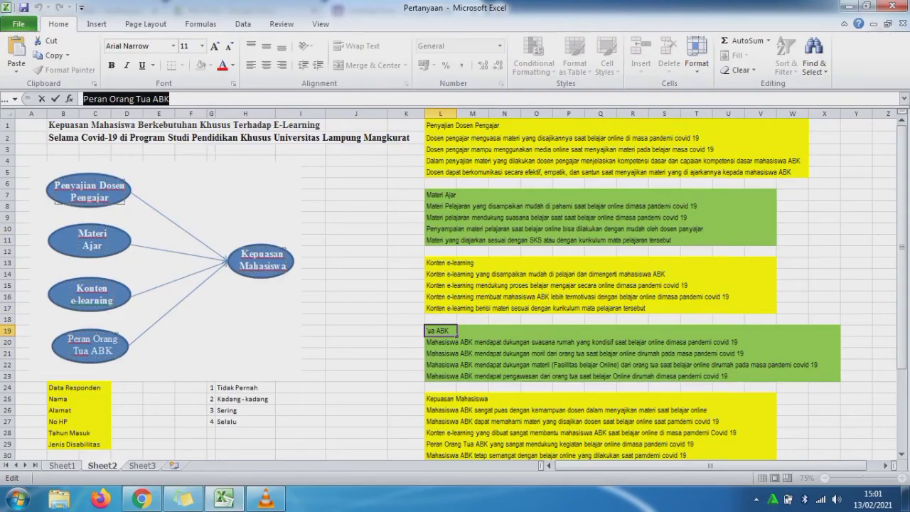
{"action": "left_click", "coordinate": [458, 342]}
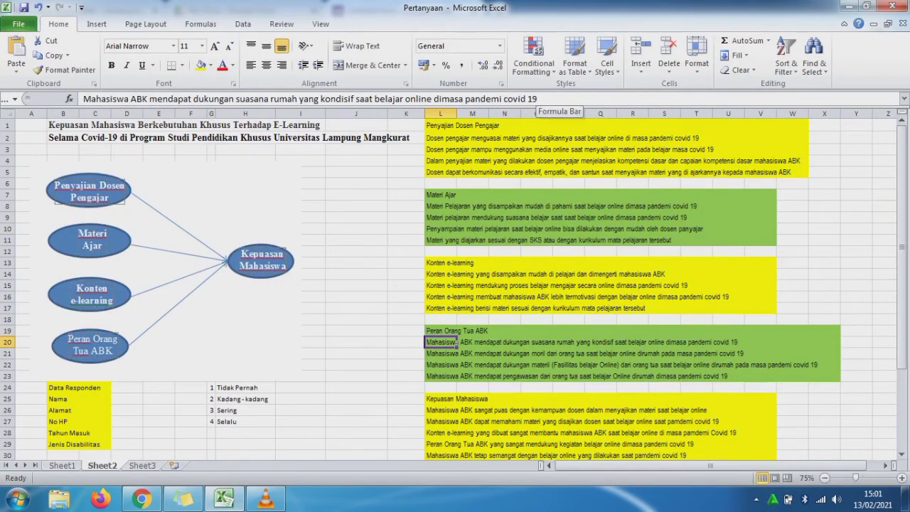
{"action": "left_click_drag", "start_coordinate": [538, 98], "coordinate": [82, 99]}
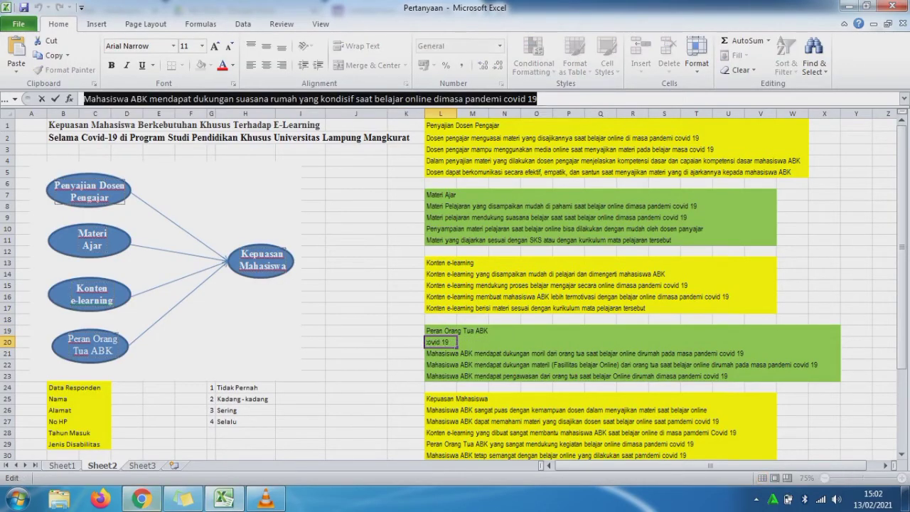
{"action": "left_click", "coordinate": [142, 498]}
{"action": "left_click", "coordinate": [388, 229]}
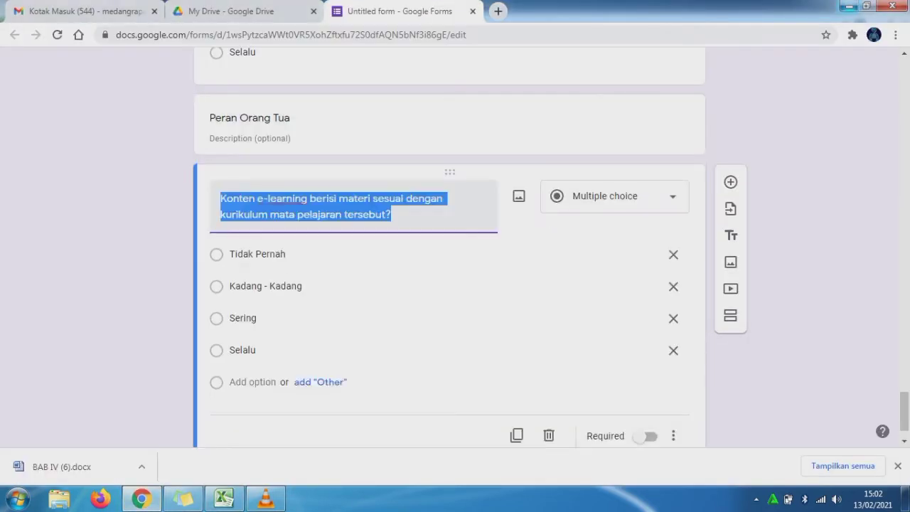
{"action": "type", "text": "Mahasiswa ABK mendapat dukungan suasana rumah yang kondisif saat belajar online dimasa pandemi covid 19?"}
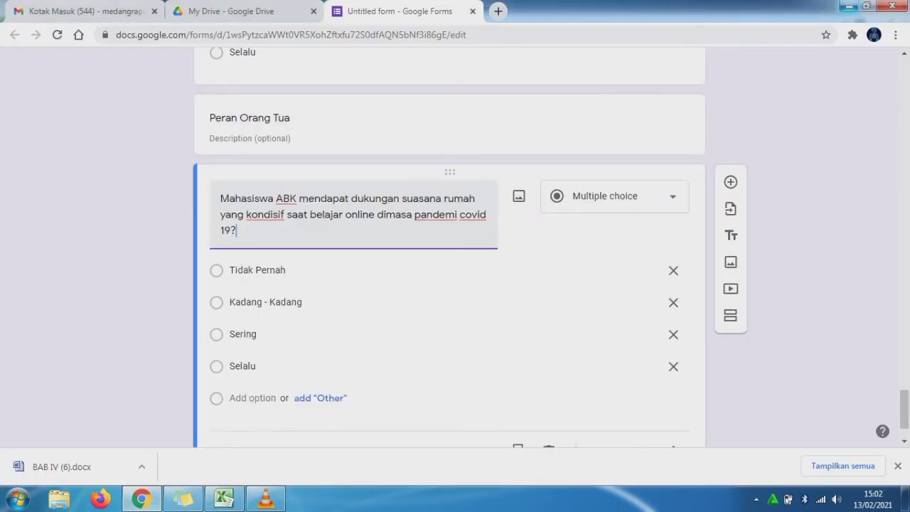
Duplicate the question and reword the copy as "Mahasiswa ABK mendapat dukungan moril dari orang tua saat belajar online dirumah pada masa pandemi covid 19?" from Excel
{"action": "scroll", "coordinate": [450, 249], "scroll_direction": "down", "scroll_amount": 1}
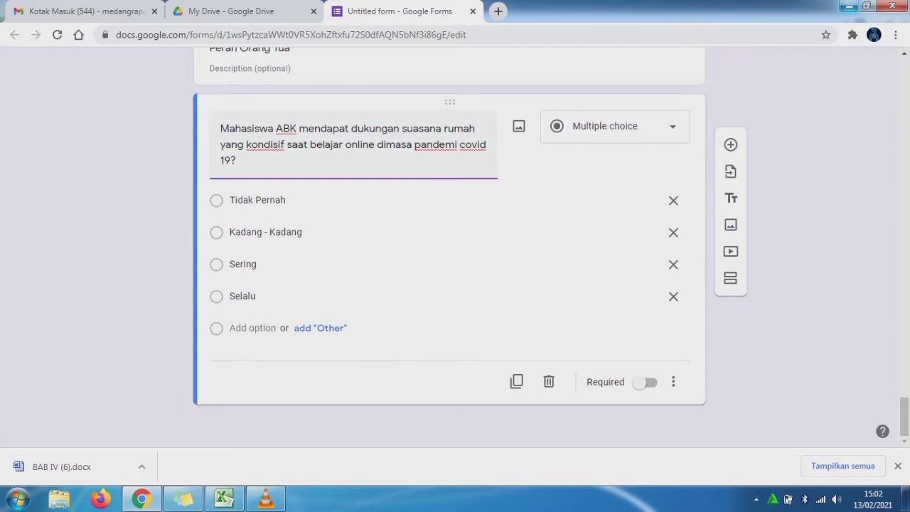
{"action": "left_click", "coordinate": [517, 382]}
{"action": "left_click", "coordinate": [224, 499]}
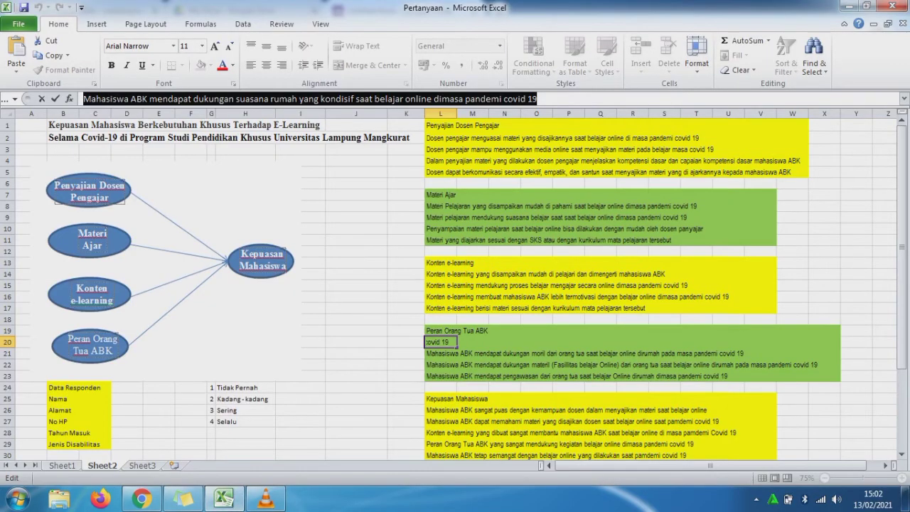
{"action": "key", "text": "Return"}
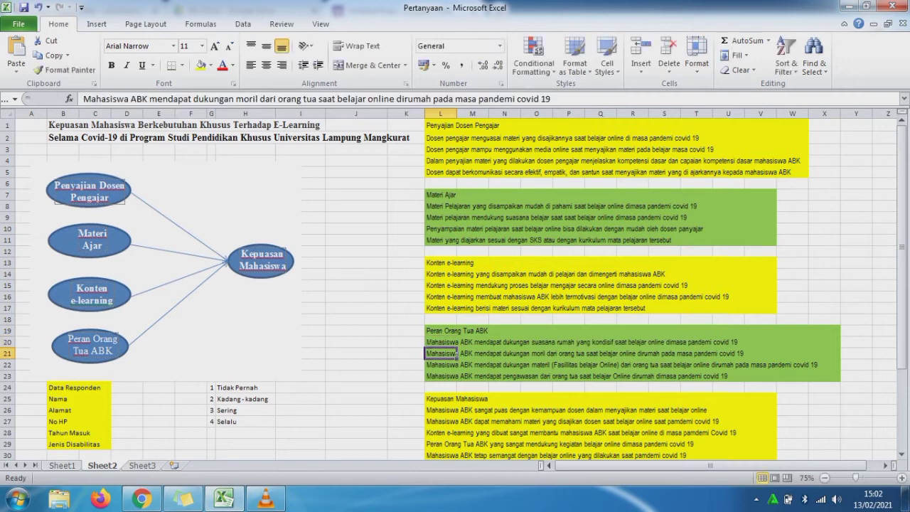
{"action": "left_click_drag", "start_coordinate": [553, 99], "coordinate": [83, 99]}
{"action": "key", "text": "ctrl+c"}
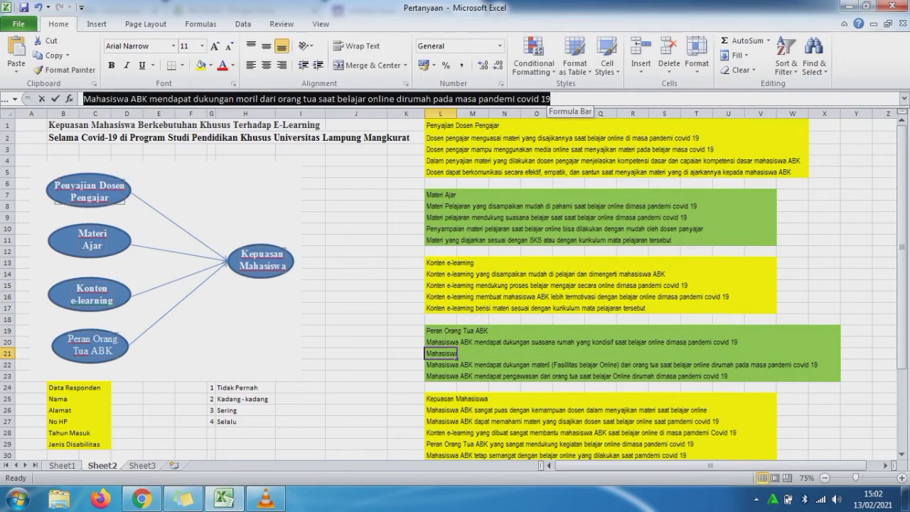
{"action": "left_click", "coordinate": [141, 499]}
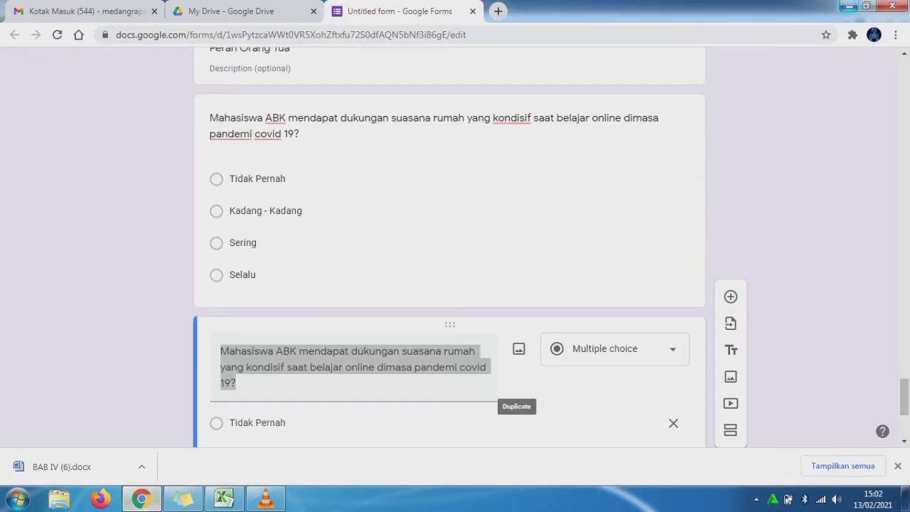
{"action": "key", "text": "ctrl+v"}
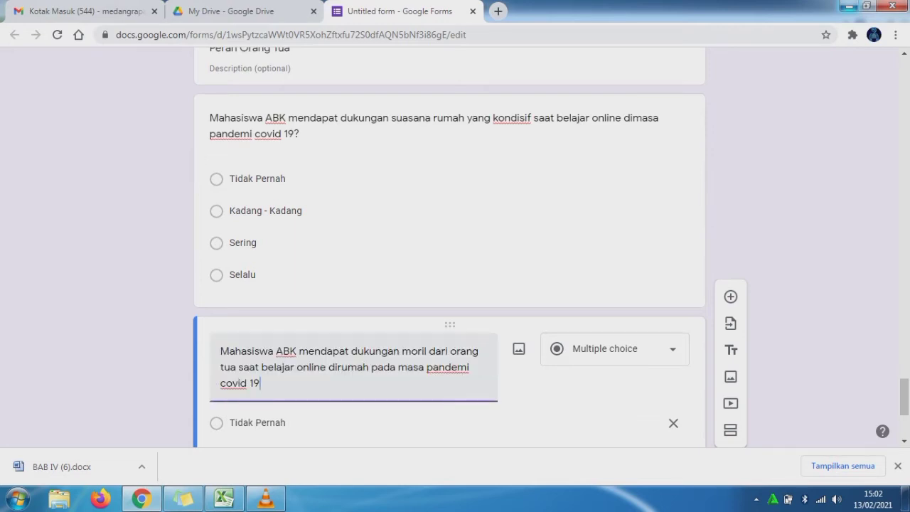
{"action": "type", "text": "?"}
Duplicate the question, rewording the copy from Excel: "Mahasiswa ABK mendapat dukungan materil (Fasillitas belajar Online) dari orang tua saat belajar online dirumah pada masa pandemi covid 19?"
{"action": "scroll", "coordinate": [882, 431], "scroll_direction": "down", "scroll_amount": 2}
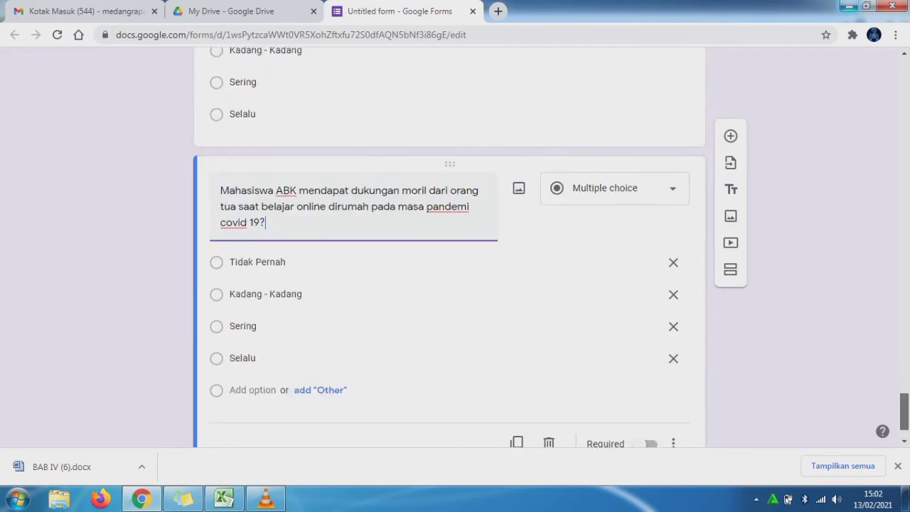
{"action": "scroll", "coordinate": [450, 249], "scroll_direction": "down", "scroll_amount": 1}
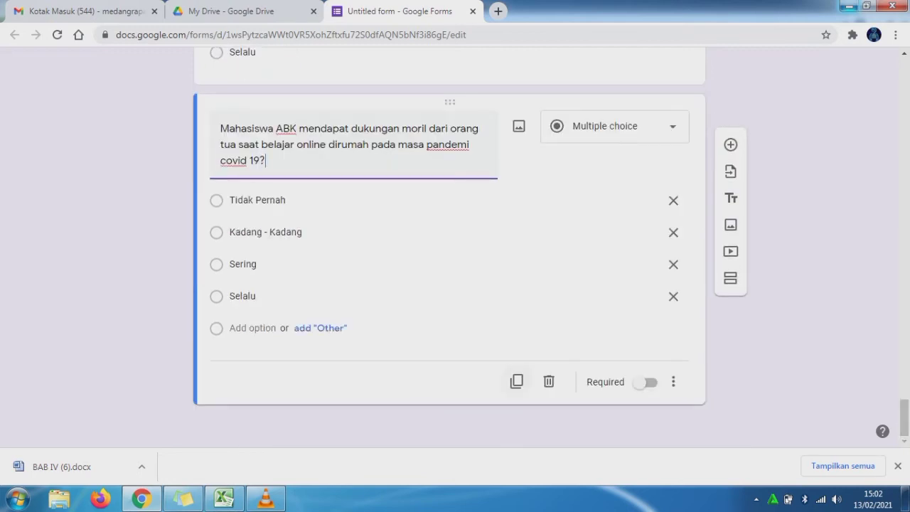
{"action": "left_click", "coordinate": [517, 381]}
{"action": "left_click", "coordinate": [224, 498]}
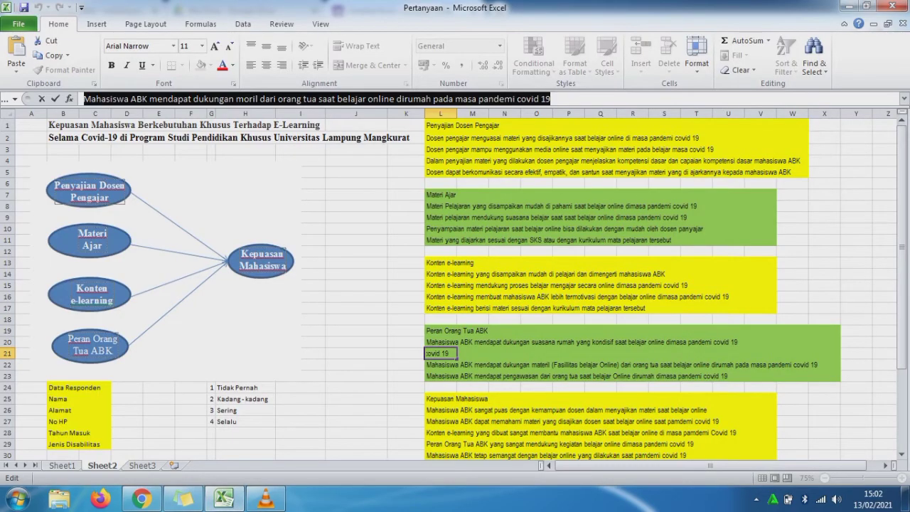
{"action": "key", "text": "Return"}
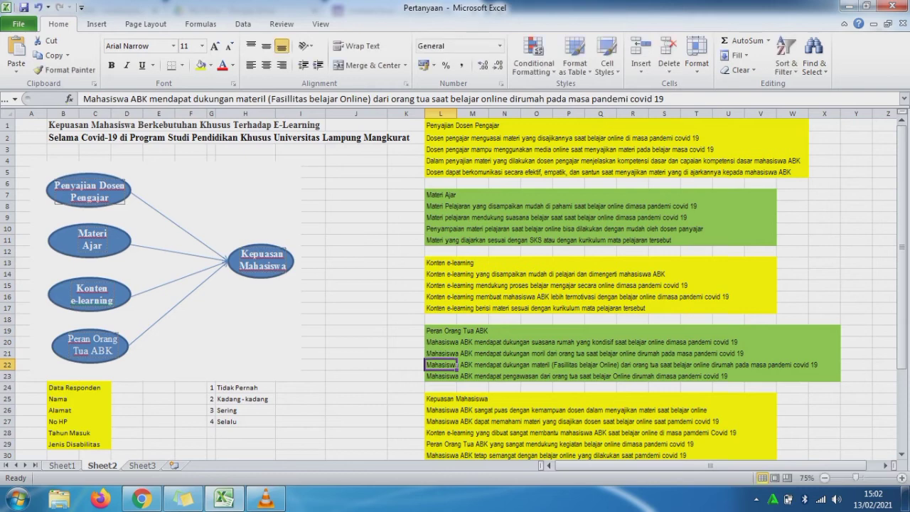
{"action": "left_click_drag", "start_coordinate": [83, 99], "coordinate": [664, 99]}
{"action": "key", "text": "ctrl+c"}
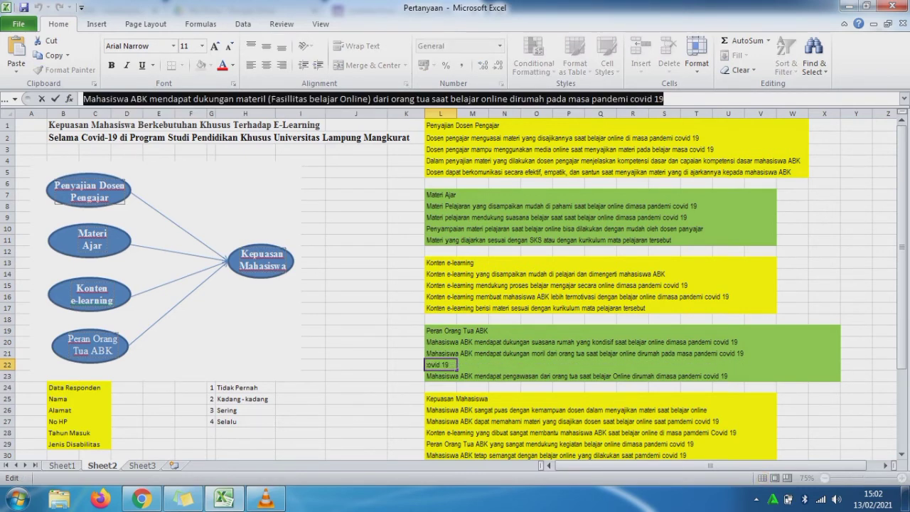
{"action": "left_click", "coordinate": [142, 499]}
{"action": "left_click", "coordinate": [262, 367]}
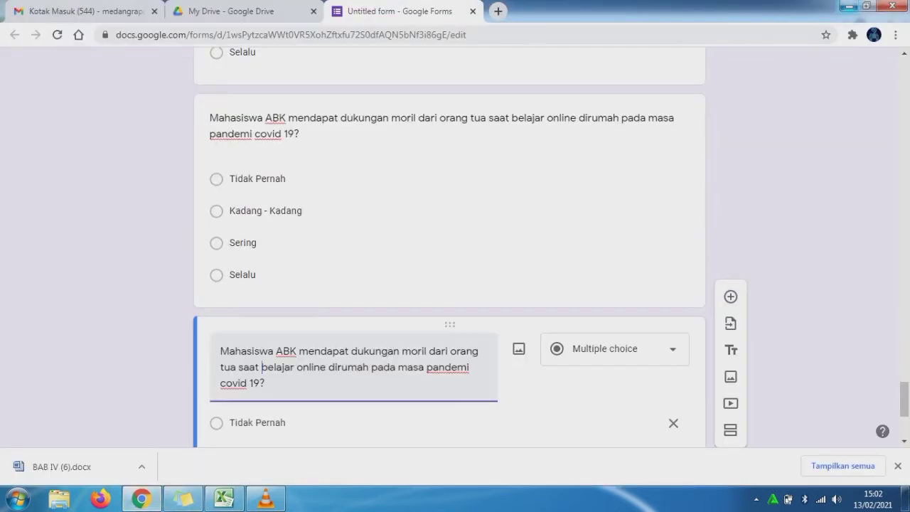
{"action": "key", "text": "ctrl+a"}
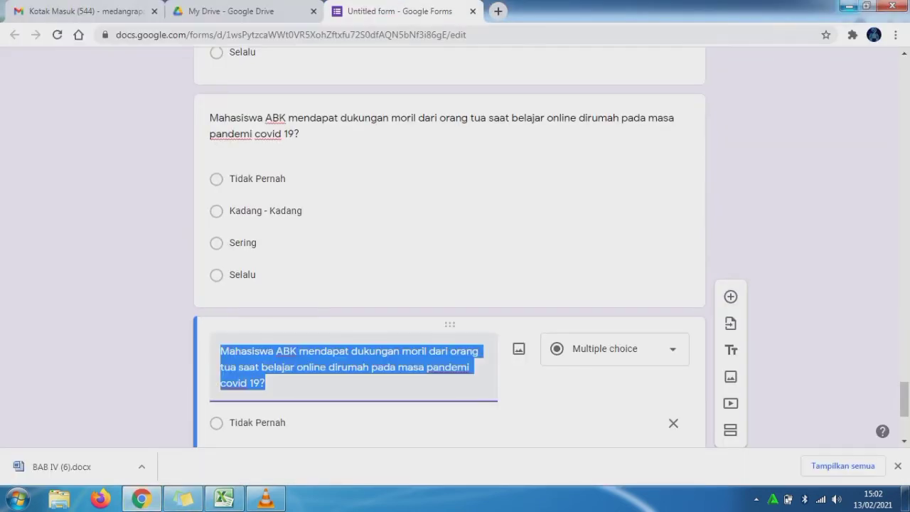
{"action": "key", "text": "ctrl+v"}
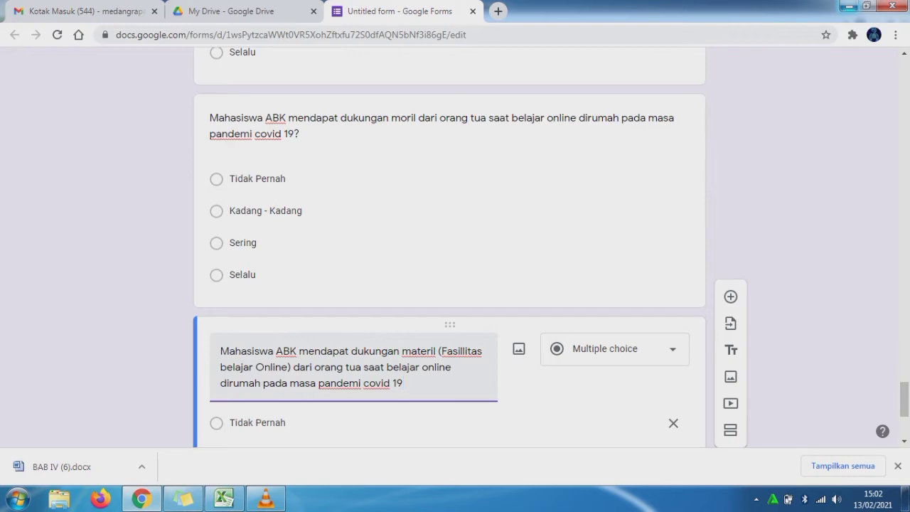
{"action": "type", "text": "?"}
Duplicate the materil question and reword the copy as "Mahasiswa ABK mendapat pengawasan dari orang tua saat belajar Online dirumah dimasa pandemi covid 19?" from Excel
{"action": "left_click", "coordinate": [224, 498]}
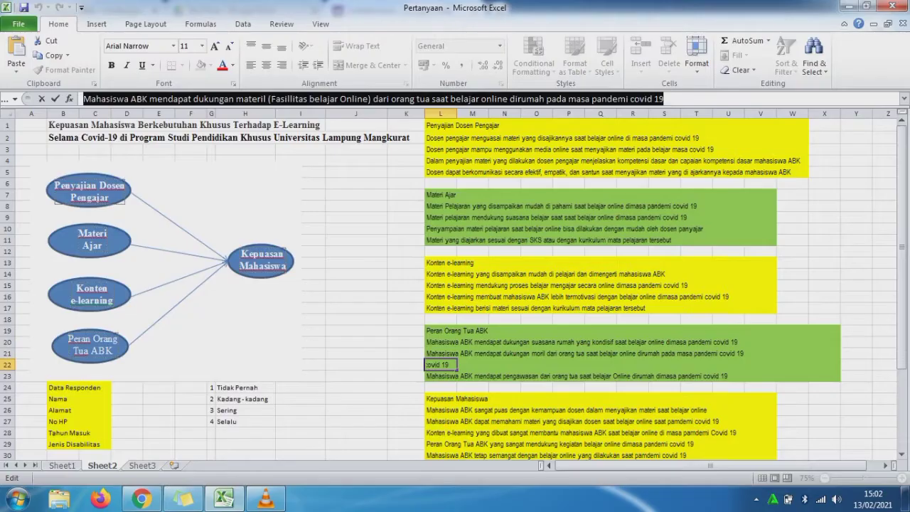
{"action": "left_click", "coordinate": [458, 376]}
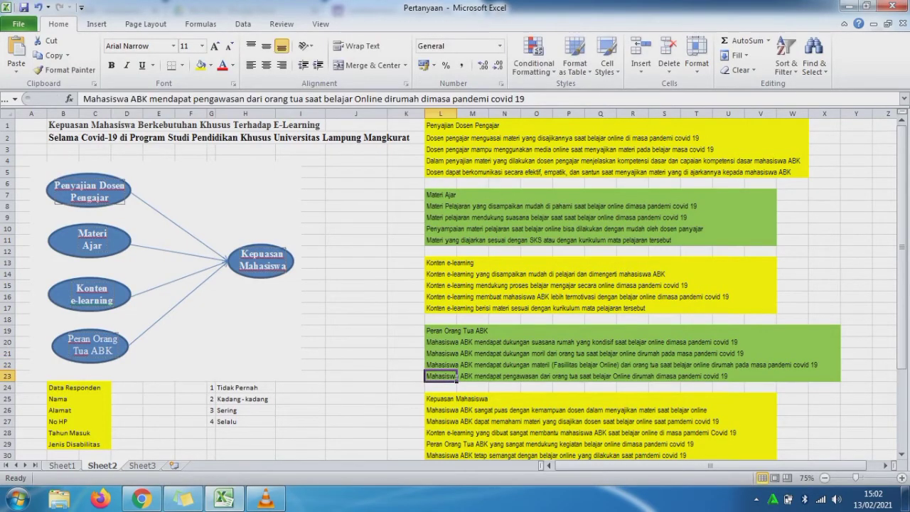
{"action": "left_click_drag", "start_coordinate": [84, 99], "coordinate": [526, 99]}
{"action": "key", "text": "ctrl+c"}
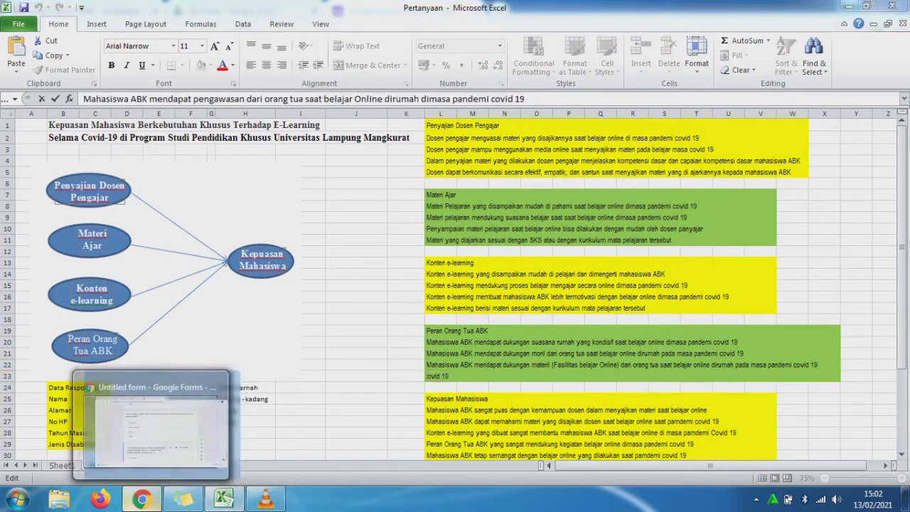
{"action": "left_click", "coordinate": [142, 498]}
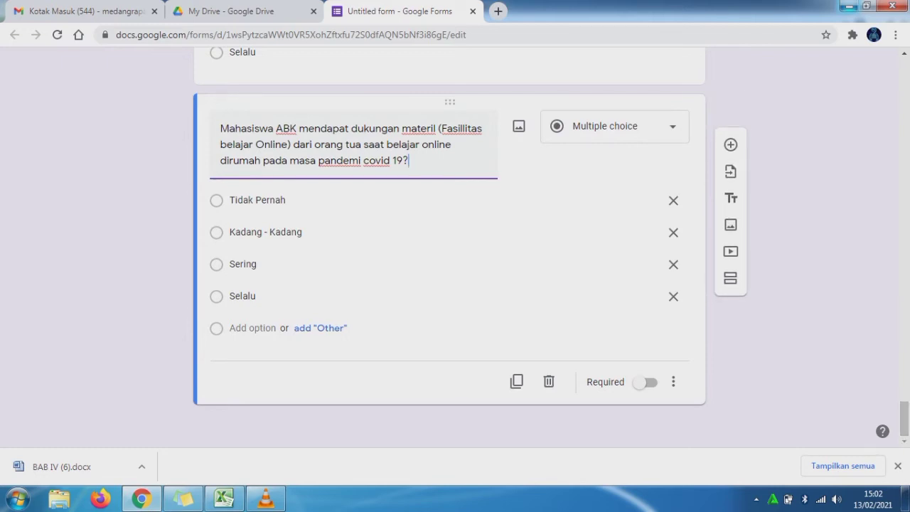
{"action": "left_click", "coordinate": [517, 382]}
{"action": "key", "text": "ctrl+v"}
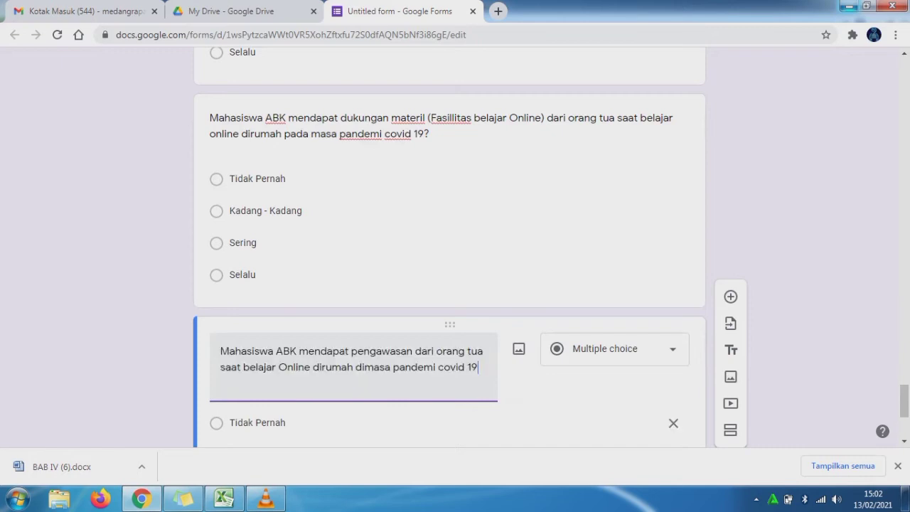
{"action": "type", "text": "?"}
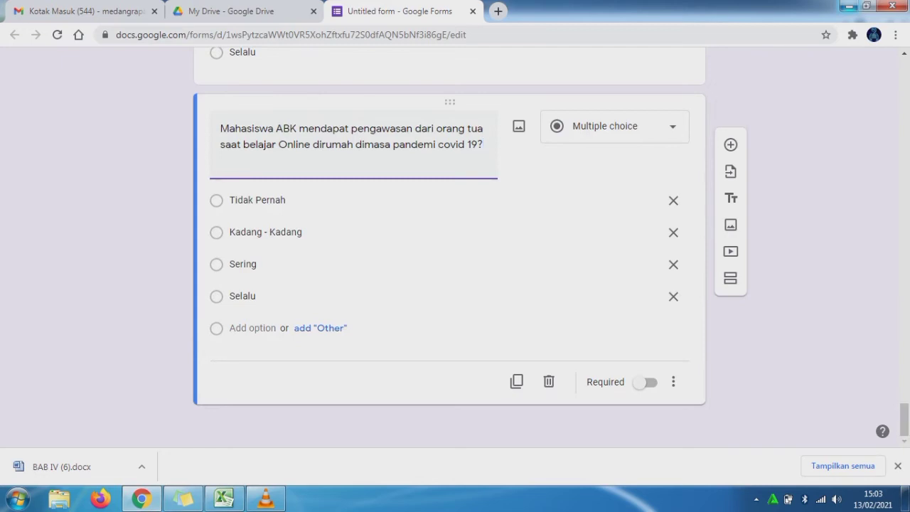
Duplicate the pengawasan question and insert a title block between the original and the copy, titled "Kepuasan Mahasiswa" from Excel
{"action": "key", "text": "ctrl+shift+d"}
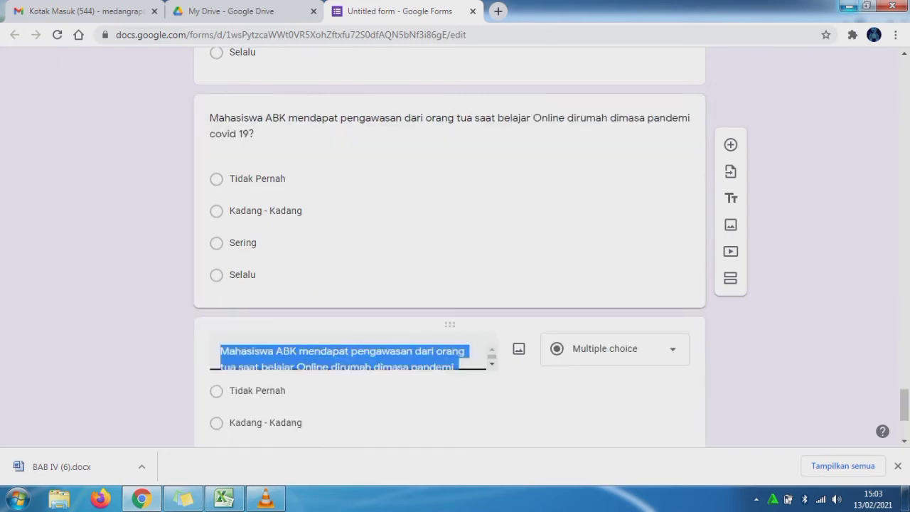
{"action": "left_click", "coordinate": [258, 178]}
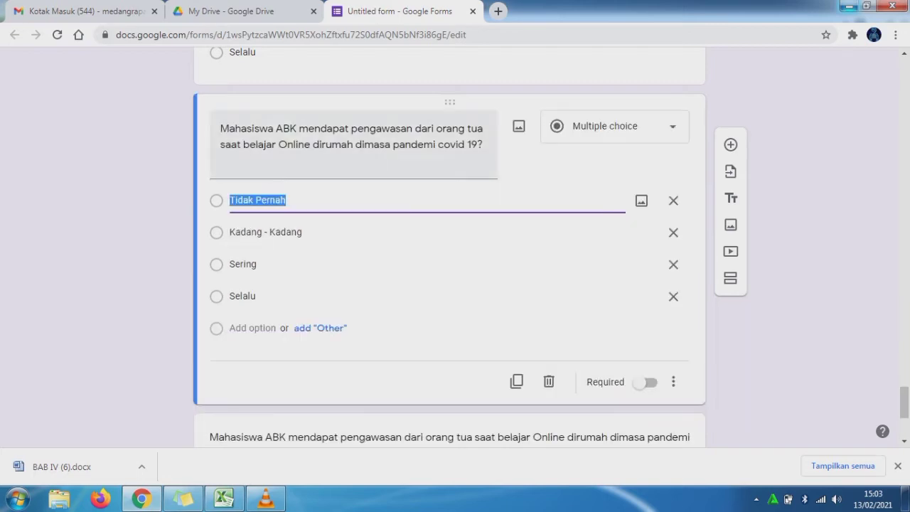
{"action": "left_click", "coordinate": [731, 199]}
{"action": "left_click", "coordinate": [224, 499]}
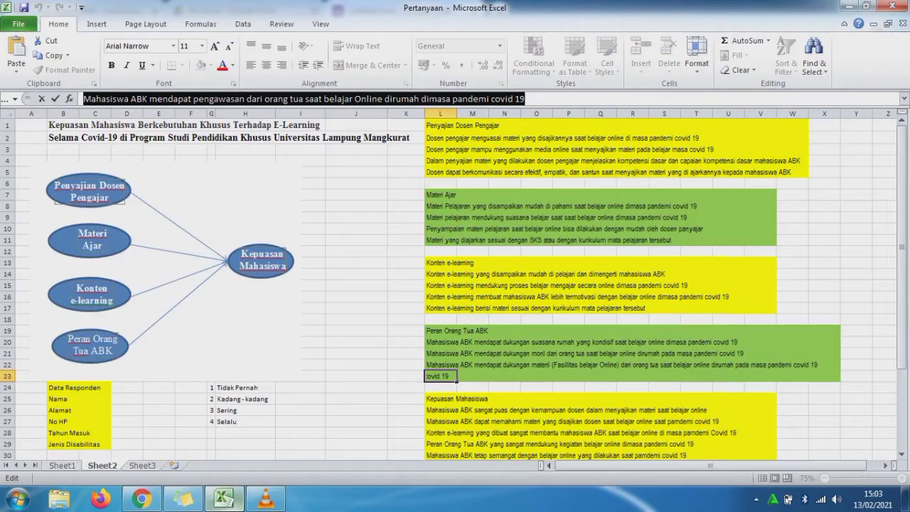
{"action": "left_click", "coordinate": [441, 399]}
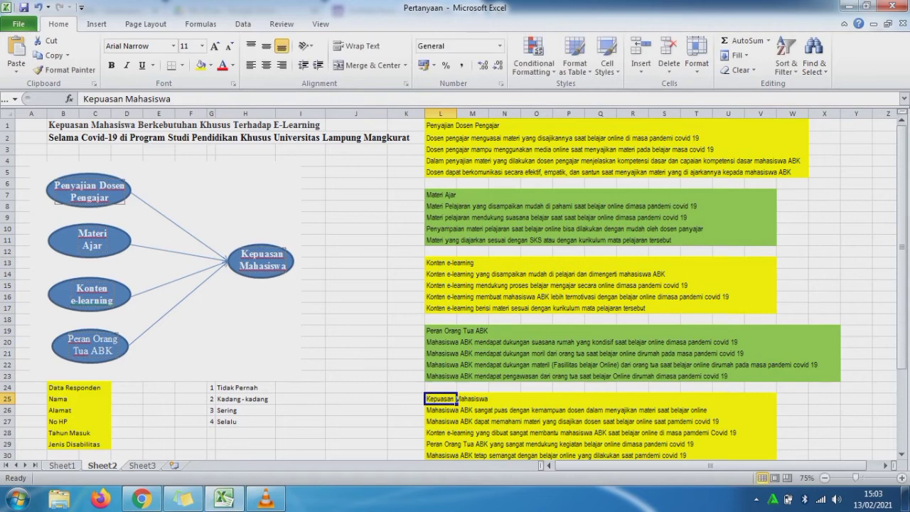
{"action": "left_click_drag", "start_coordinate": [172, 99], "coordinate": [83, 99]}
{"action": "key", "text": "ctrl+c"}
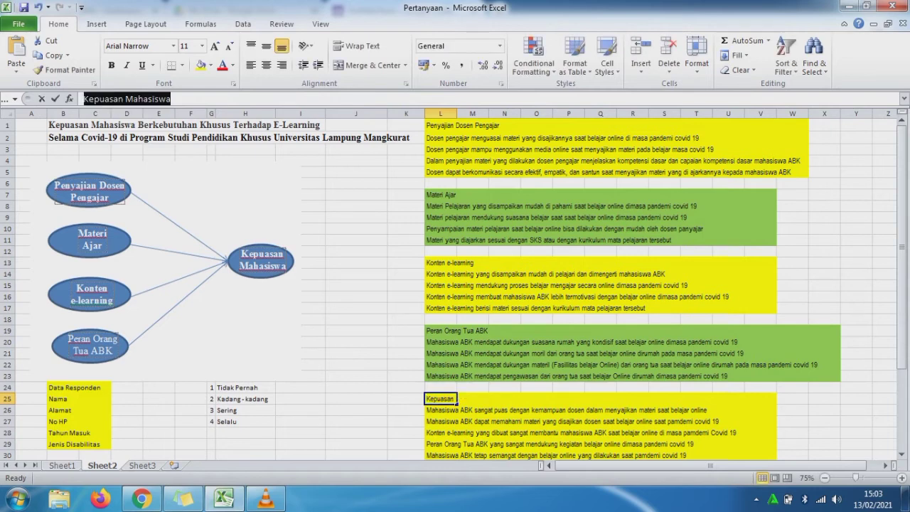
{"action": "left_click", "coordinate": [143, 498]}
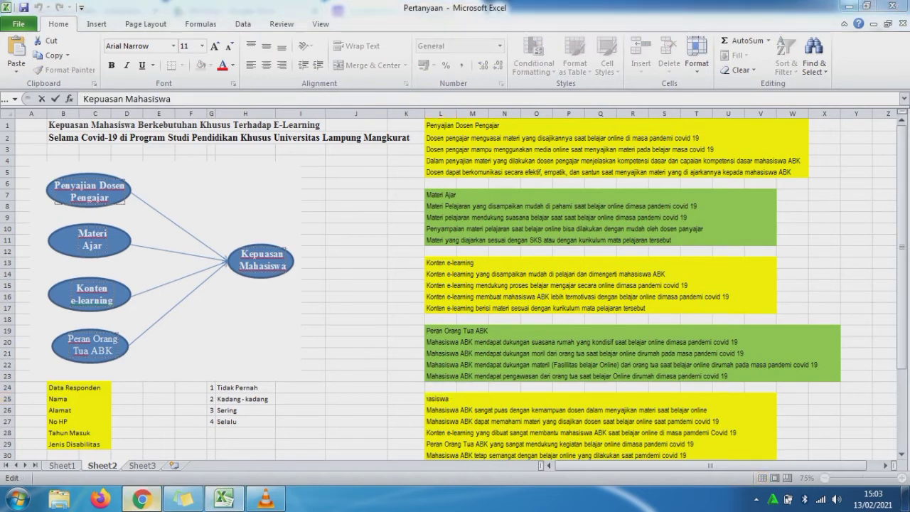
{"action": "key", "text": "ctrl+v"}
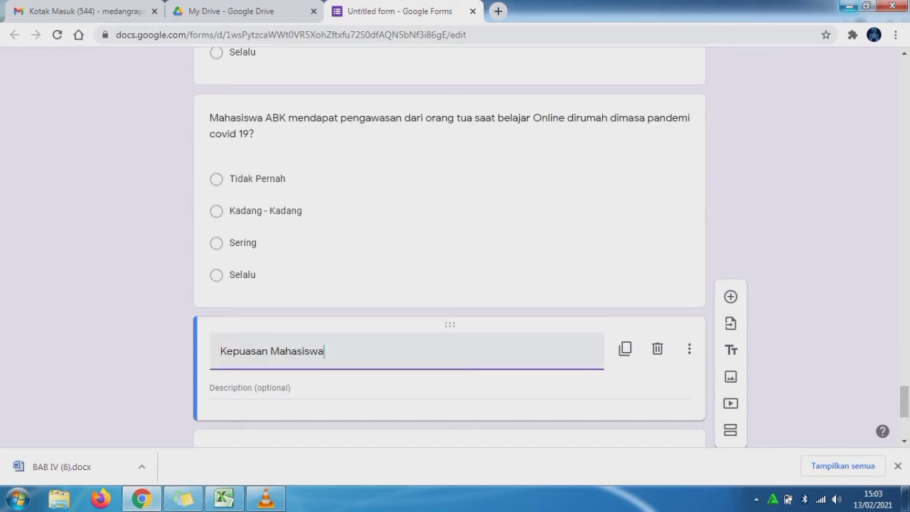
Reword the question below the title as "Mahasiswa ABK sangat puas dengan kemampuan dosen dalam menyajikan materi saat belajar online?" from Excel
{"action": "scroll", "coordinate": [449, 249], "scroll_direction": "down", "scroll_amount": 3}
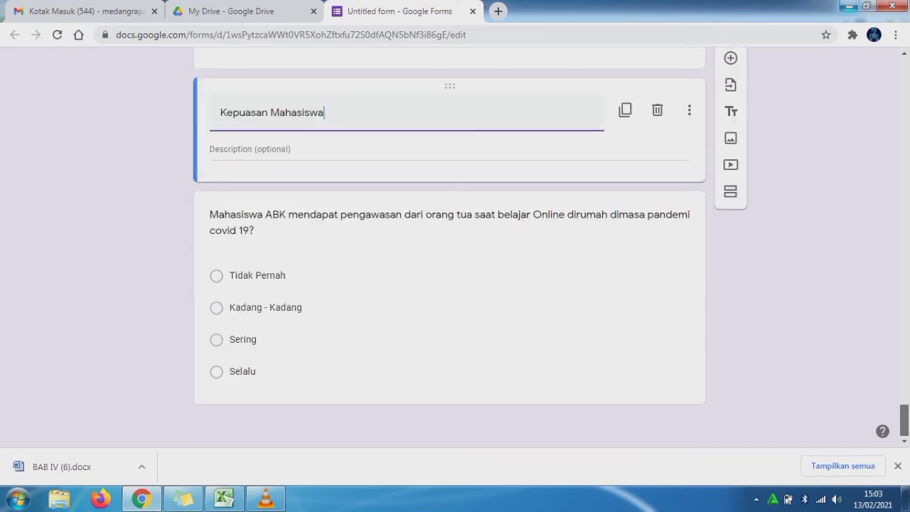
{"action": "left_click", "coordinate": [224, 499]}
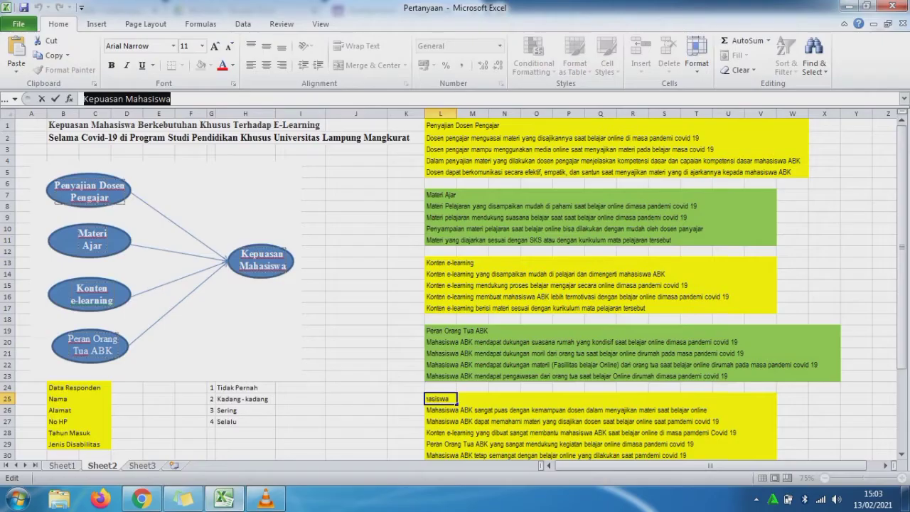
{"action": "left_click", "coordinate": [441, 410]}
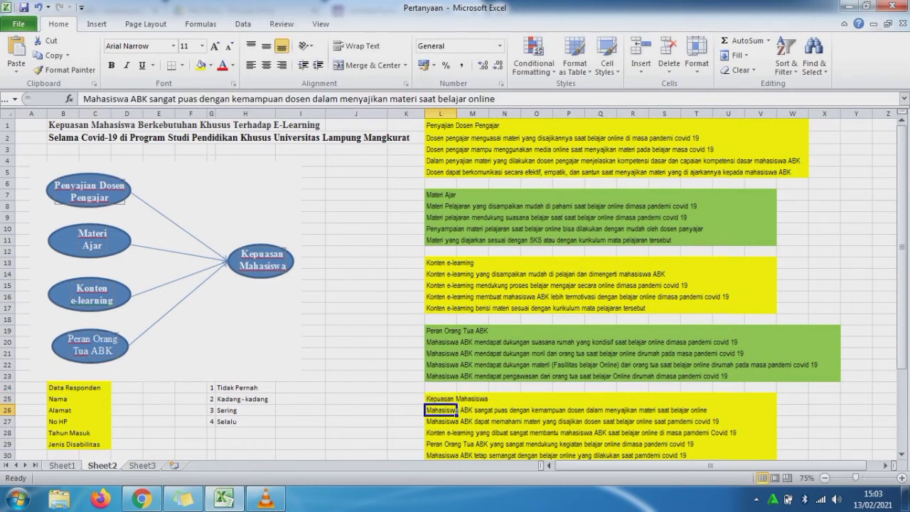
{"action": "left_click_drag", "start_coordinate": [496, 99], "coordinate": [83, 98]}
{"action": "key", "text": "ctrl+c"}
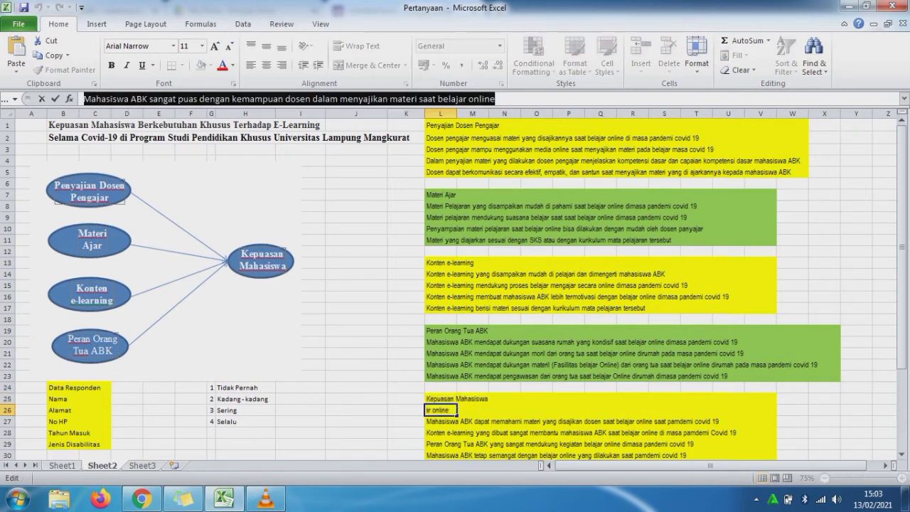
{"action": "left_click", "coordinate": [142, 499]}
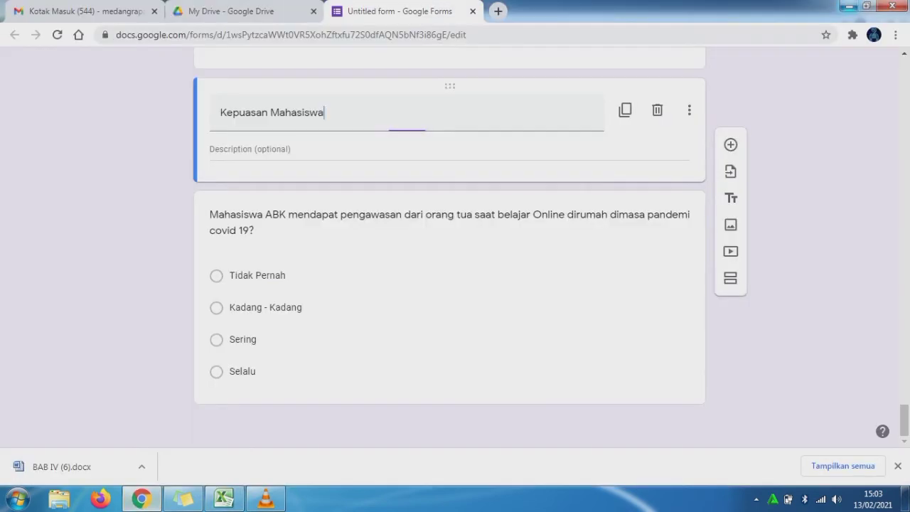
{"action": "left_click", "coordinate": [251, 208]}
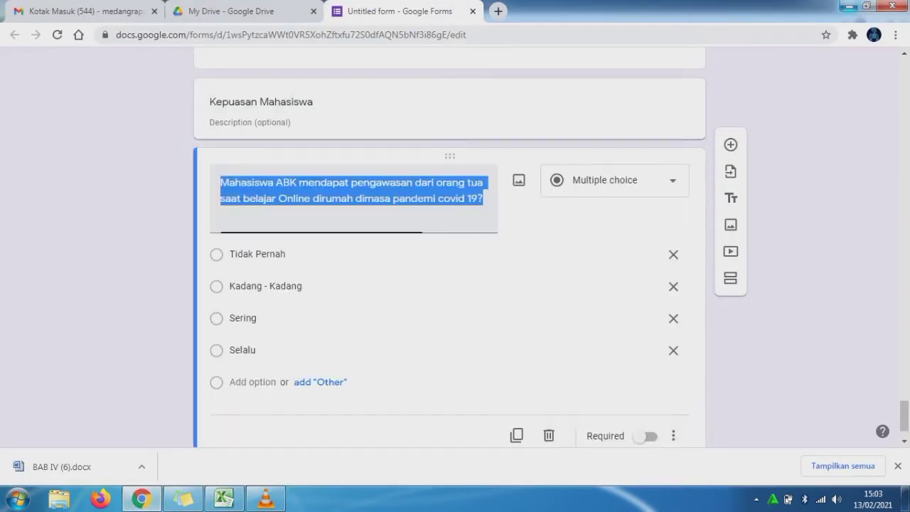
{"action": "left_click", "coordinate": [250, 200]}
{"action": "key", "text": "ctrl+v"}
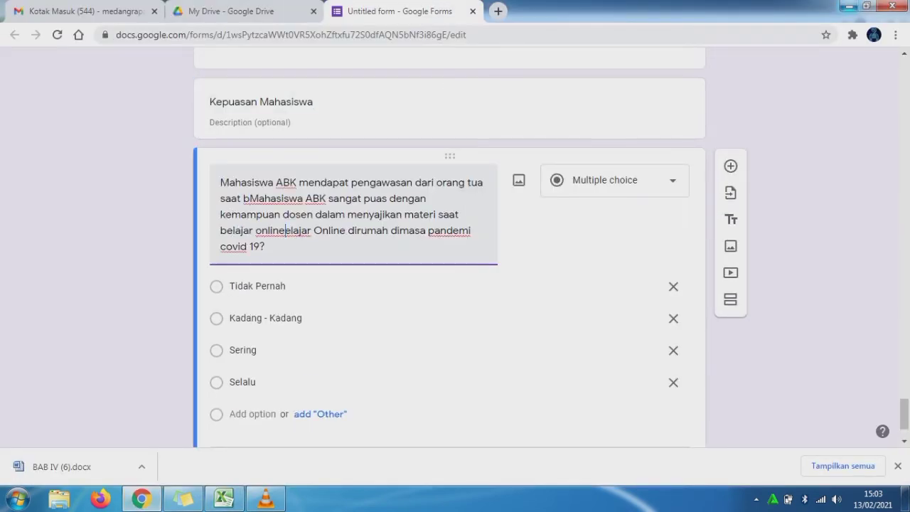
{"action": "key", "text": "ctrl+a"}
{"action": "key", "text": "BackSpace"}
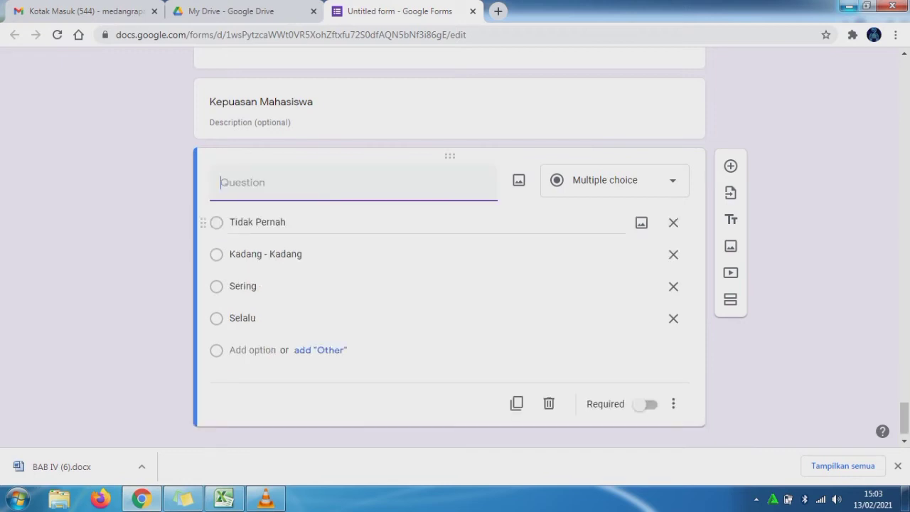
{"action": "key", "text": "ctrl+v"}
{"action": "type", "text": "?"}
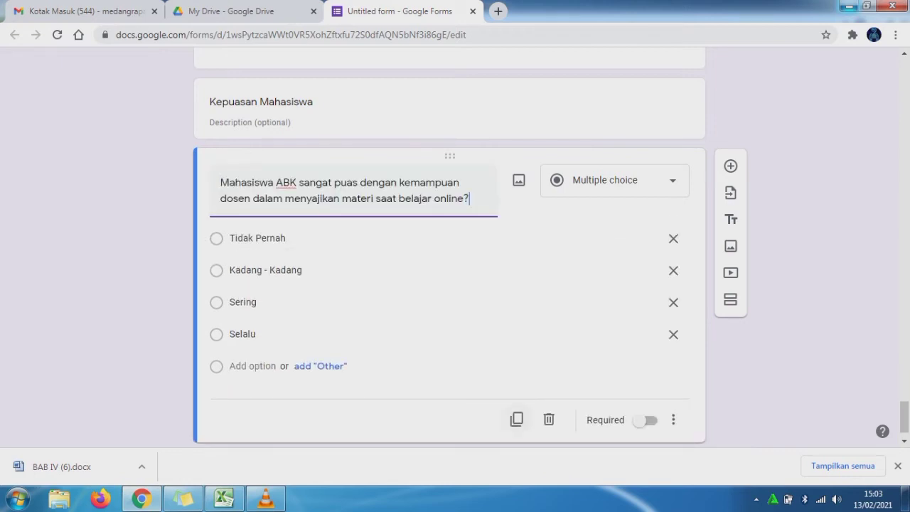
Duplicate the question and reword the copy as "Mahasiswa ABK dapat memahami materi yang disajikan dosen saat belajar online saat pamdemi covid 19?" from Excel
{"action": "left_click", "coordinate": [517, 420]}
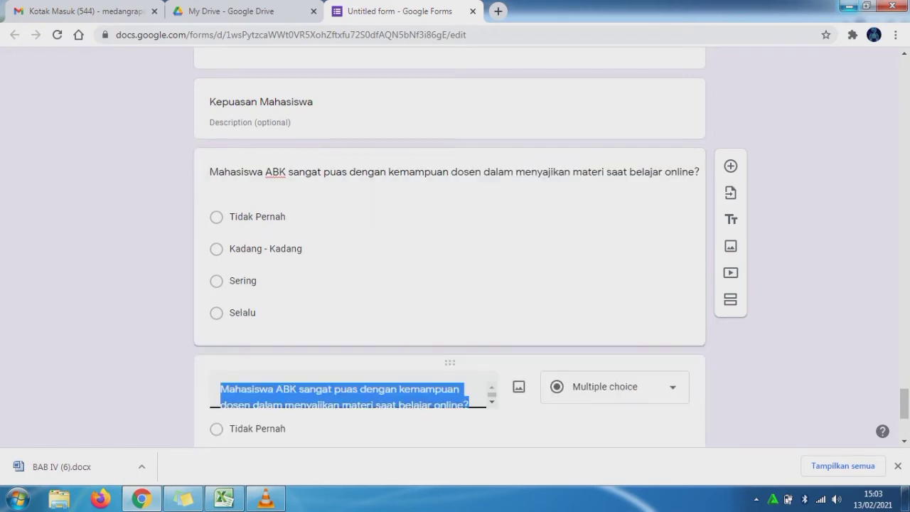
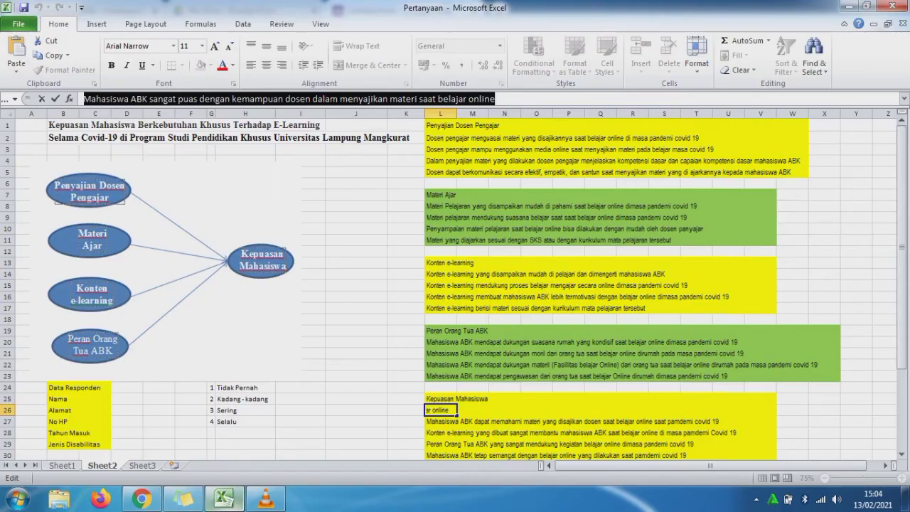
{"action": "left_click", "coordinate": [234, 497]}
{"action": "key", "text": "Return"}
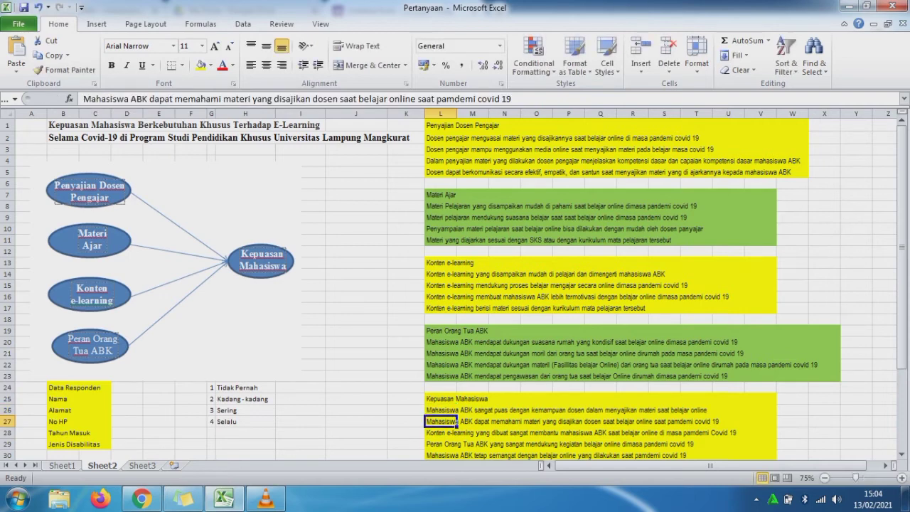
{"action": "double_click", "coordinate": [458, 422]}
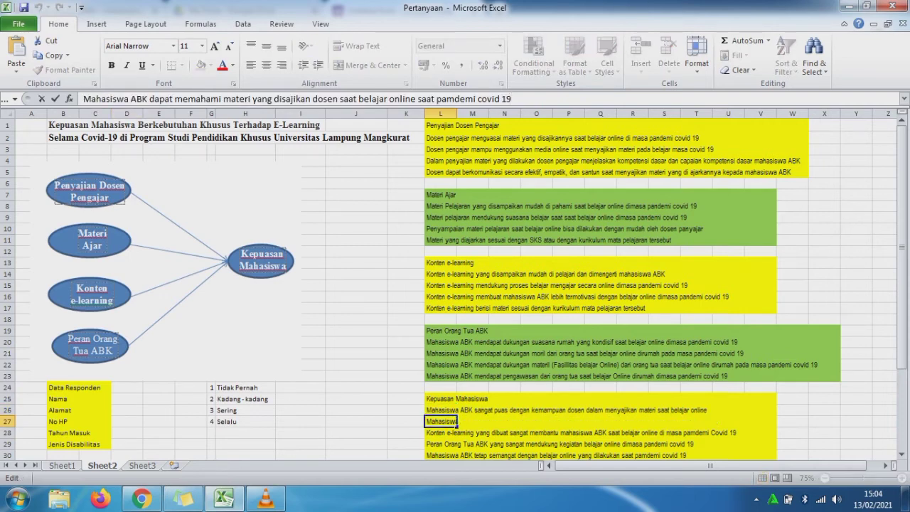
{"action": "key", "text": "ctrl+a"}
{"action": "key", "text": "ctrl+c"}
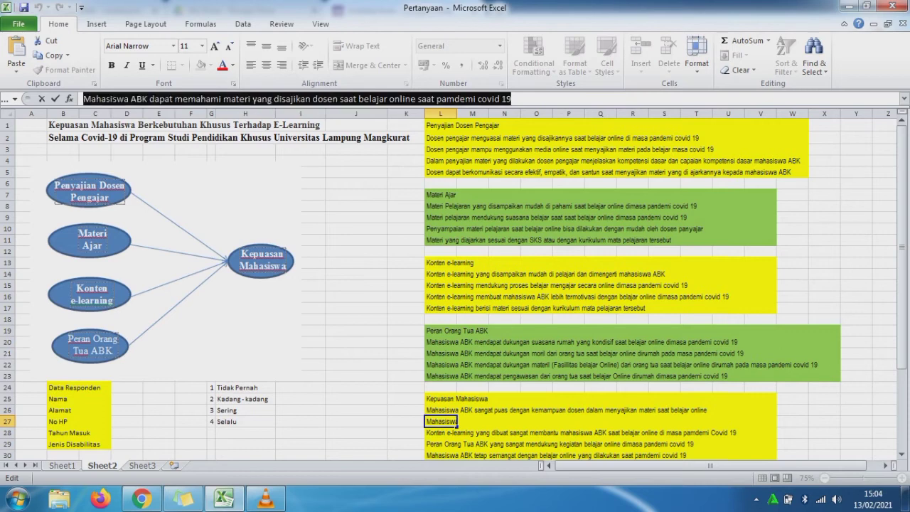
{"action": "left_click", "coordinate": [143, 499]}
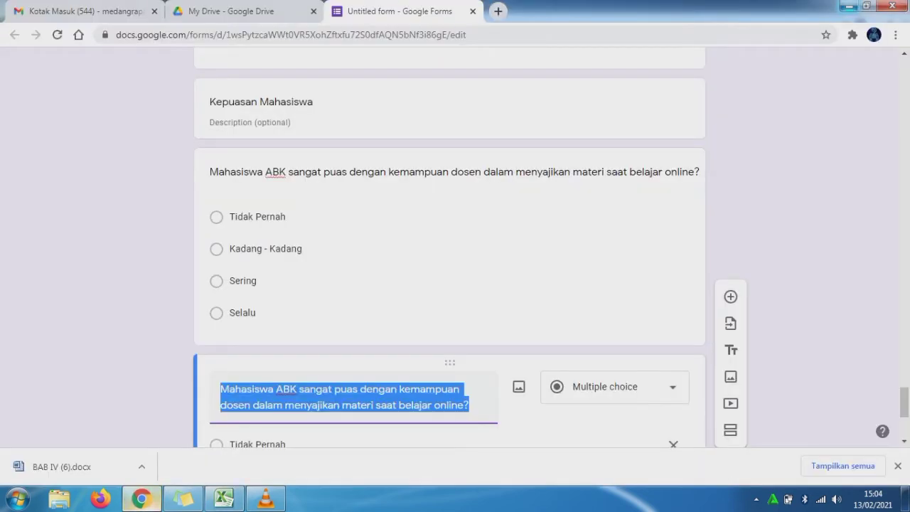
{"action": "key", "text": "ctrl+v"}
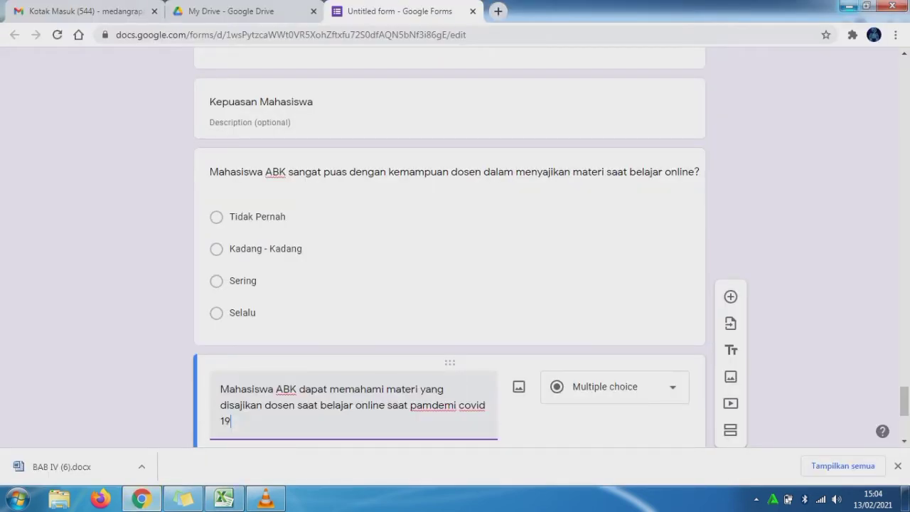
{"action": "type", "text": "?"}
Duplicate the question, rewording the copy as "Konten e-learning yang dibuat sangat membantu mahasiswa ABK saat belajar online di masa pamdemi Covid 19?" from Excel
{"action": "scroll", "coordinate": [450, 270], "scroll_direction": "down", "scroll_amount": 2}
{"action": "scroll", "coordinate": [449, 270], "scroll_direction": "down", "scroll_amount": 1}
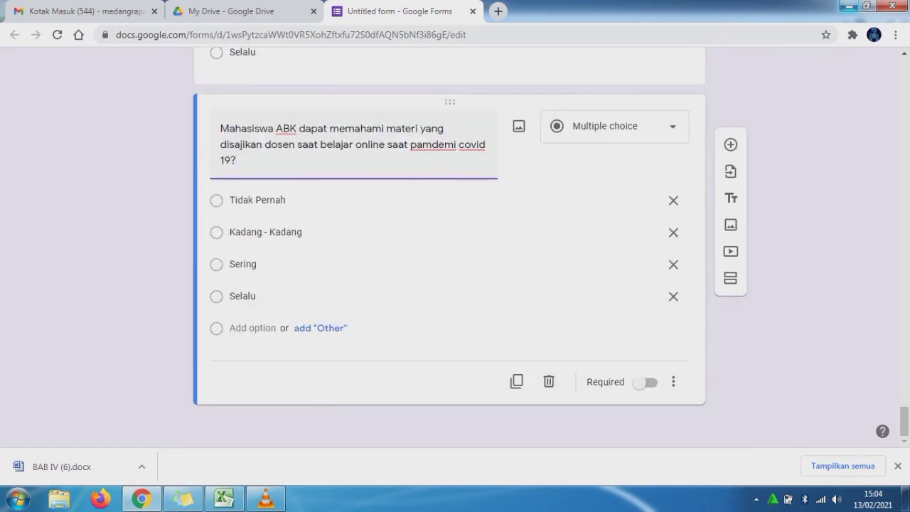
{"action": "left_click", "coordinate": [224, 498]}
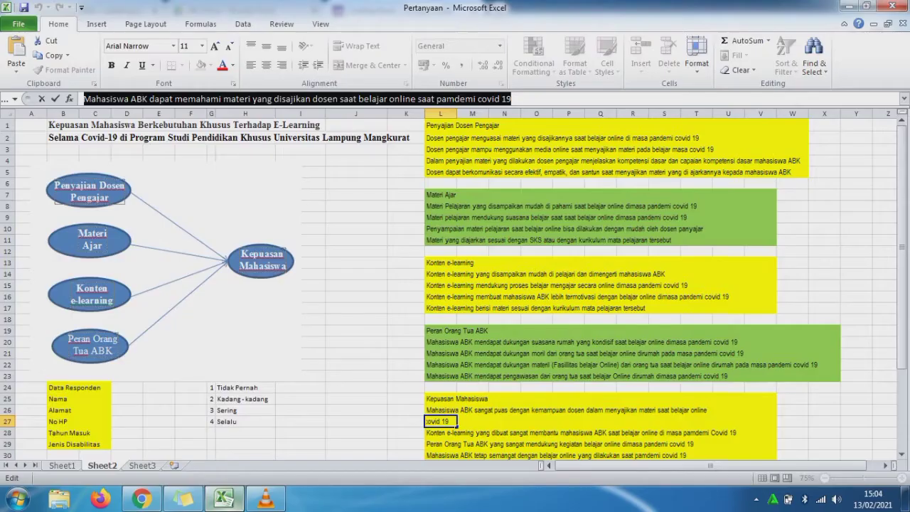
{"action": "left_click", "coordinate": [453, 433]}
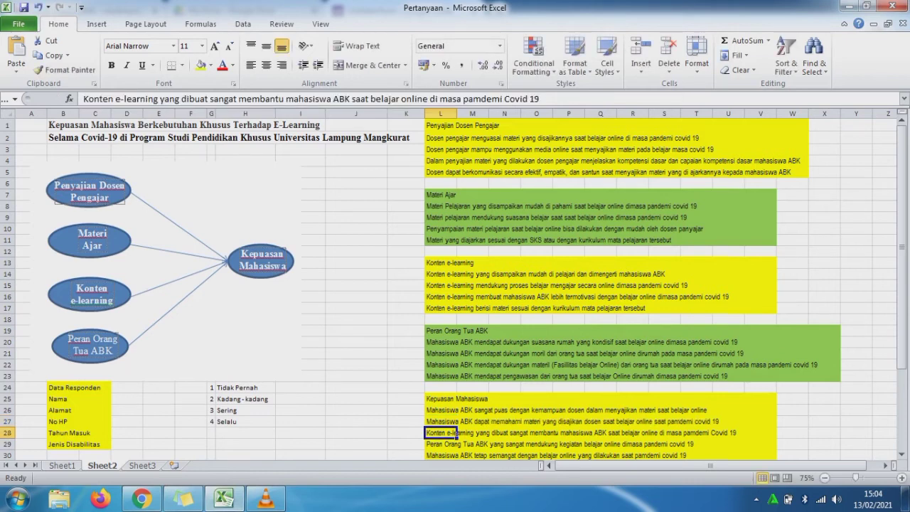
{"action": "left_click_drag", "start_coordinate": [539, 99], "coordinate": [83, 99]}
{"action": "key", "text": "ctrl+c"}
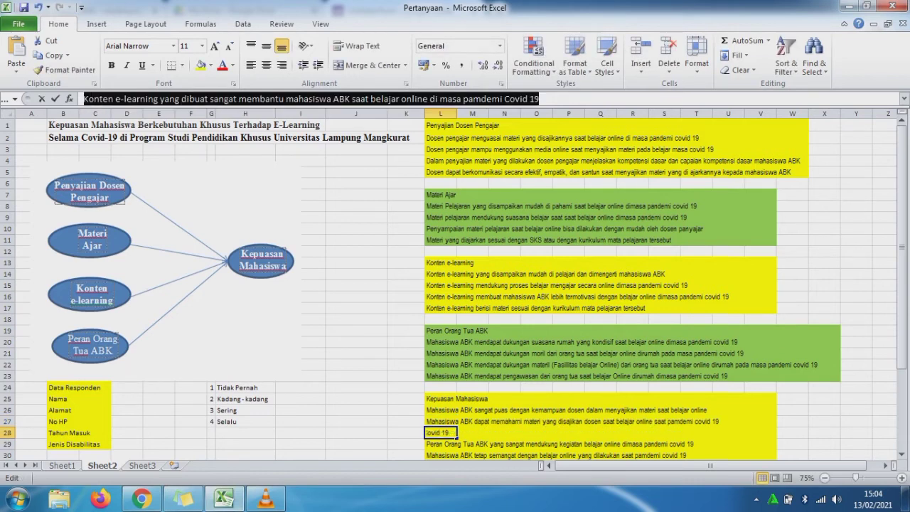
{"action": "left_click", "coordinate": [142, 498]}
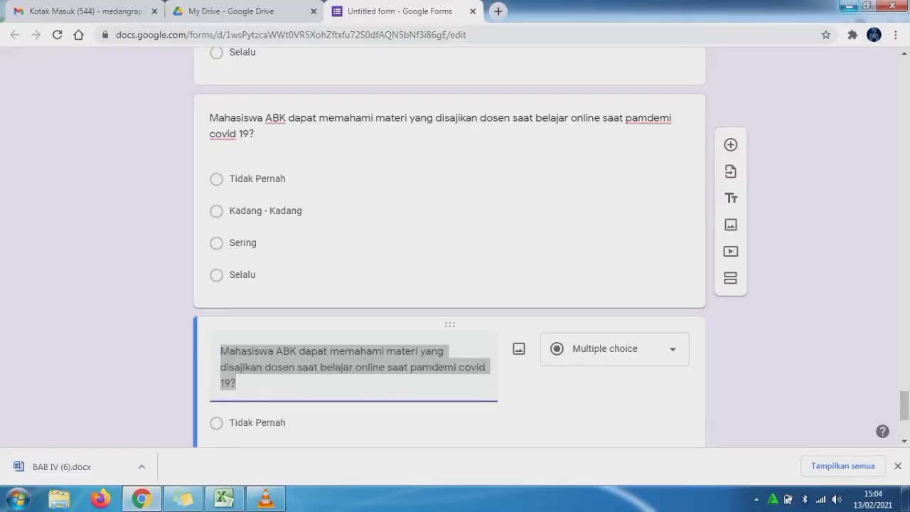
{"action": "key", "text": "ctrl+v"}
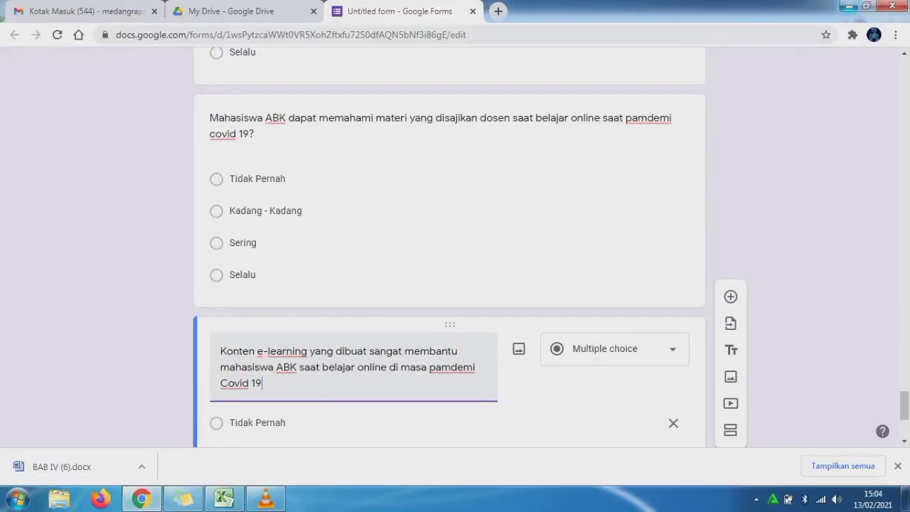
{"action": "type", "text": "?"}
Duplicate the Konten e-learning question and reword the copy as "Peran Orang Tua ABK yang sangat mendukung kegiatan belajar online dimasa pandemi covid 19?" from Excel
{"action": "scroll", "coordinate": [449, 284], "scroll_direction": "down", "scroll_amount": 3}
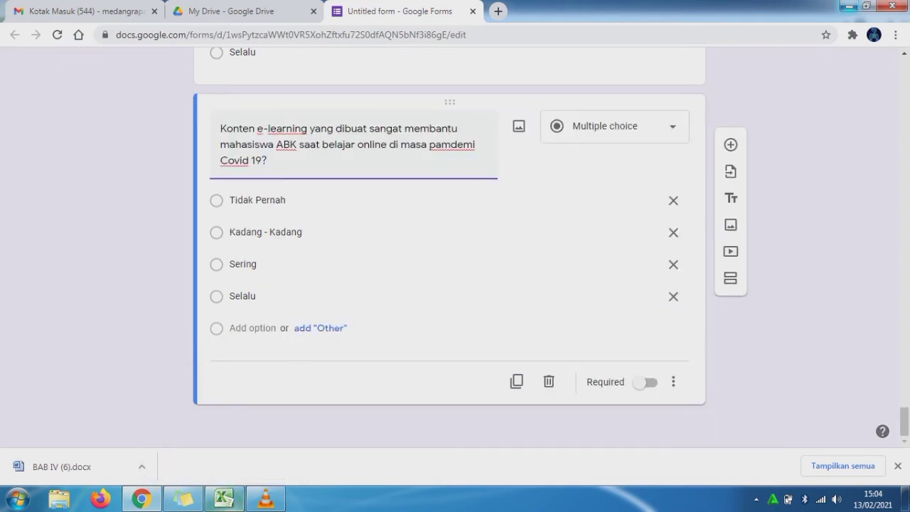
{"action": "left_click", "coordinate": [214, 498]}
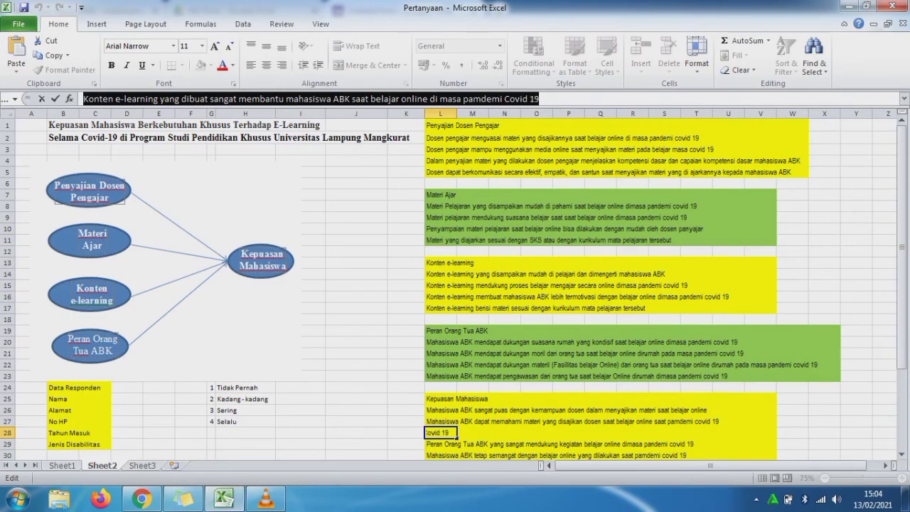
{"action": "key", "text": "Return"}
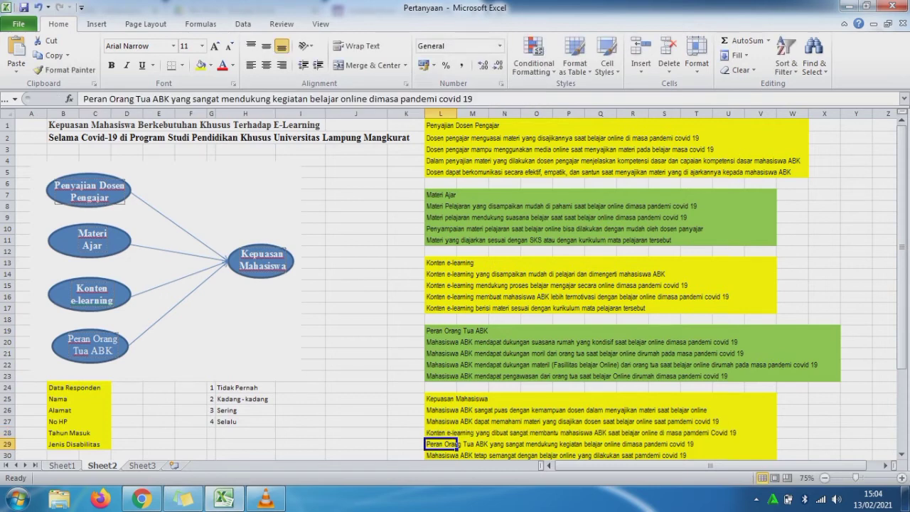
{"action": "left_click_drag", "start_coordinate": [474, 99], "coordinate": [83, 99]}
{"action": "key", "text": "ctrl+c"}
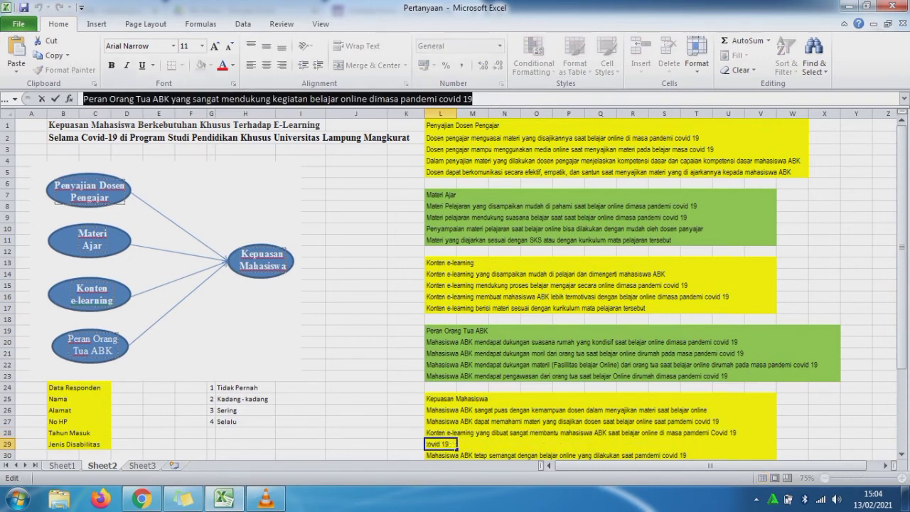
{"action": "left_click", "coordinate": [141, 499]}
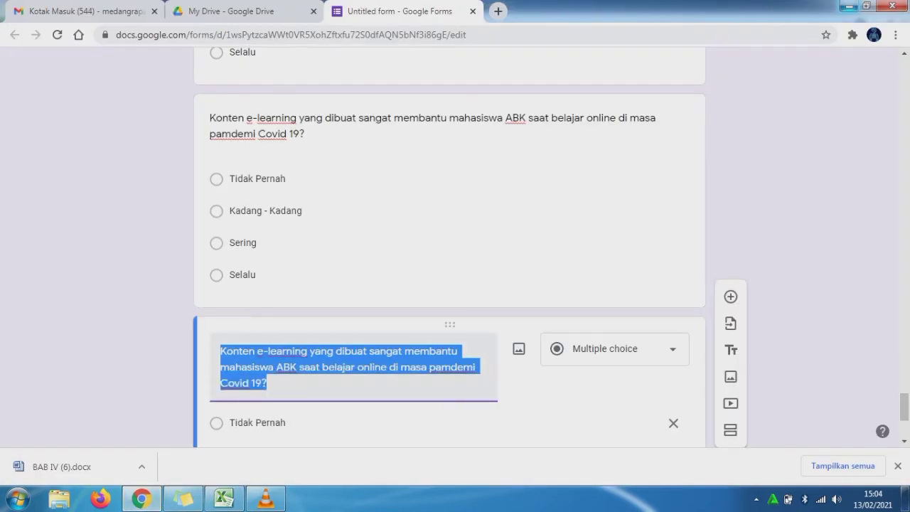
{"action": "key", "text": "BackSpace"}
{"action": "key", "text": "ctrl+v"}
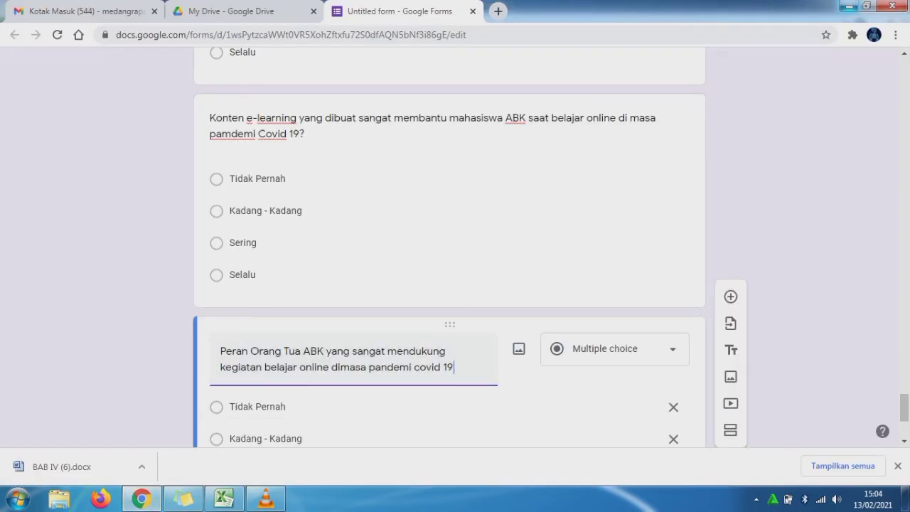
{"action": "type", "text": "?"}
Duplicate the Peran Orang Tua question, rewording the copy from Excel: "Mahasiswa ABK tetap semangat dengan belajar online yang dilakukan saat pamdemi covid 19"
{"action": "scroll", "coordinate": [449, 249], "scroll_direction": "down", "scroll_amount": 3}
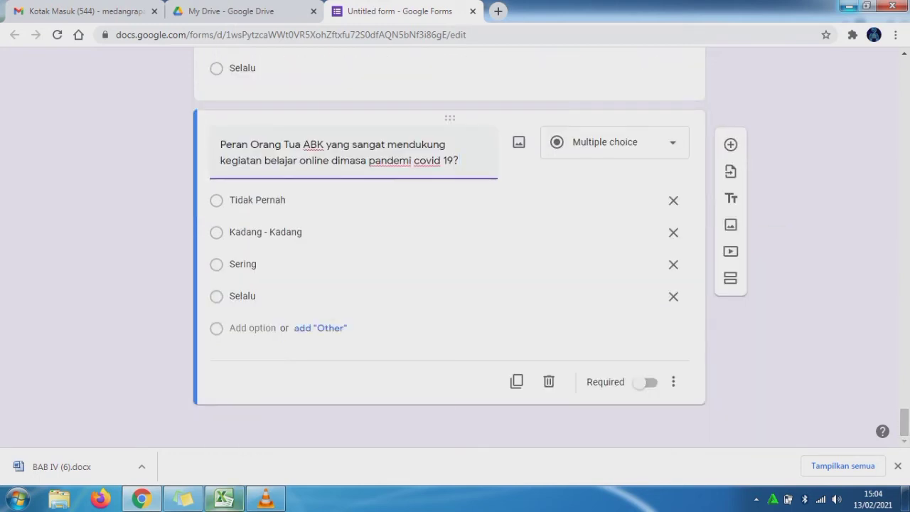
{"action": "left_click", "coordinate": [227, 500]}
{"action": "key", "text": "Return"}
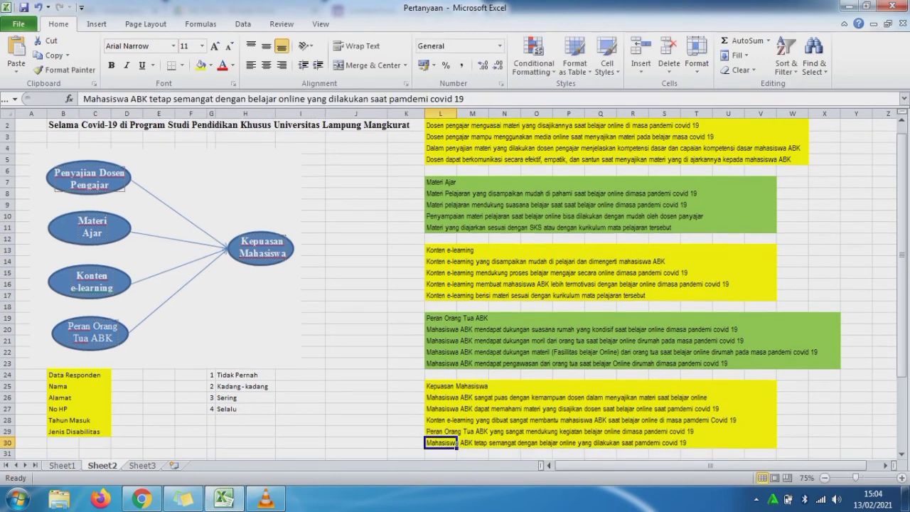
{"action": "left_click_drag", "start_coordinate": [465, 99], "coordinate": [83, 99]}
{"action": "key", "text": "ctrl+c"}
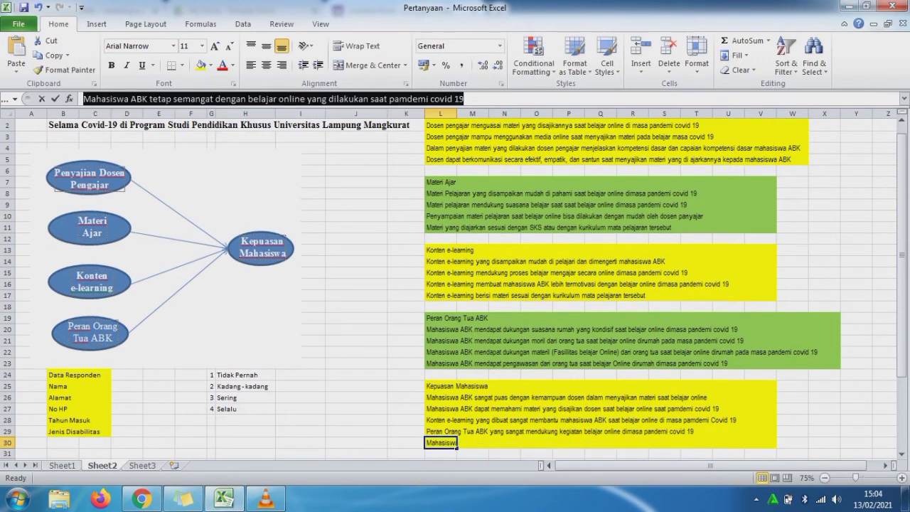
{"action": "key", "text": "alt+Tab"}
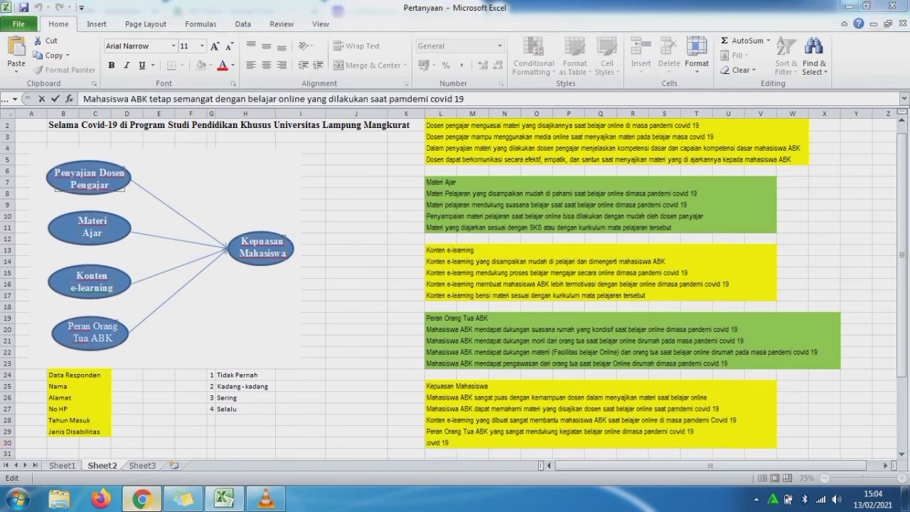
{"action": "left_click", "coordinate": [320, 352]}
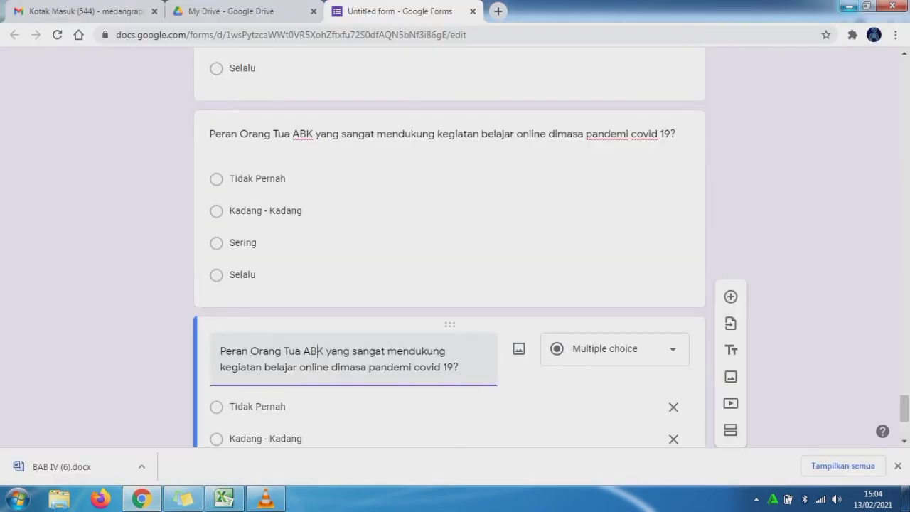
{"action": "double_click", "coordinate": [320, 351]}
{"action": "left_click_drag", "start_coordinate": [460, 367], "coordinate": [226, 352]}
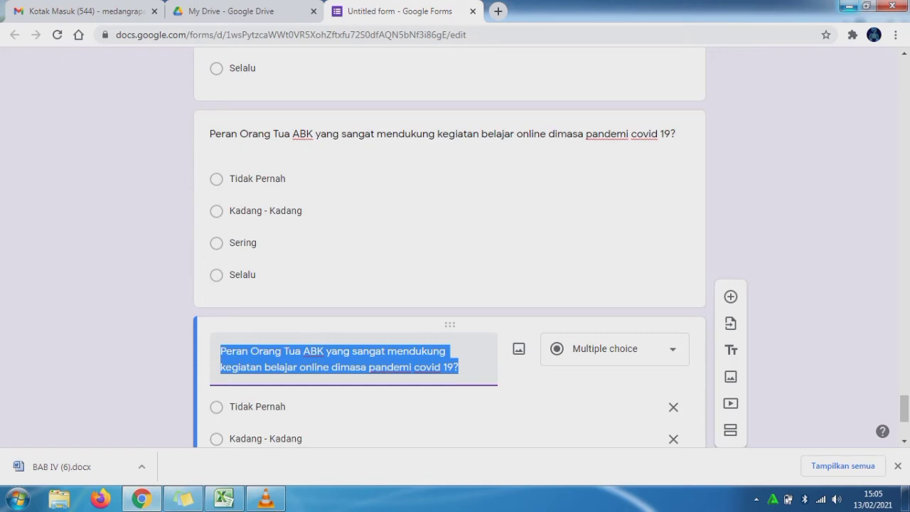
{"action": "key", "text": "BackSpace"}
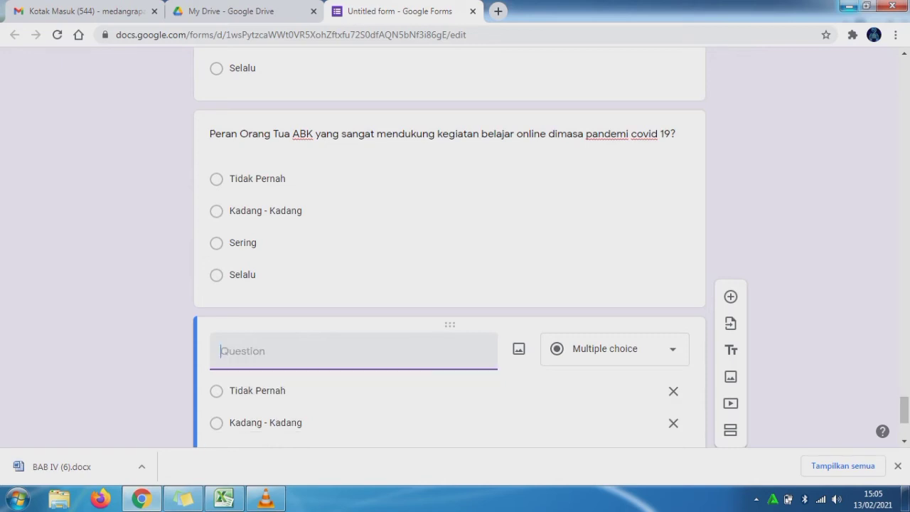
{"action": "key", "text": "ctrl+v"}
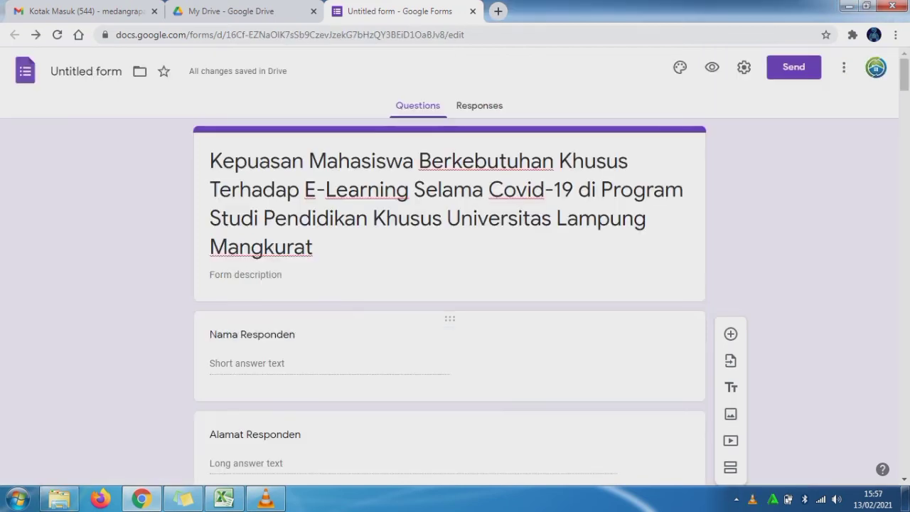
Review the whole form from its title through the respondent fields and every section to the last question
{"action": "scroll", "coordinate": [449, 299], "scroll_direction": "down", "scroll_amount": 3}
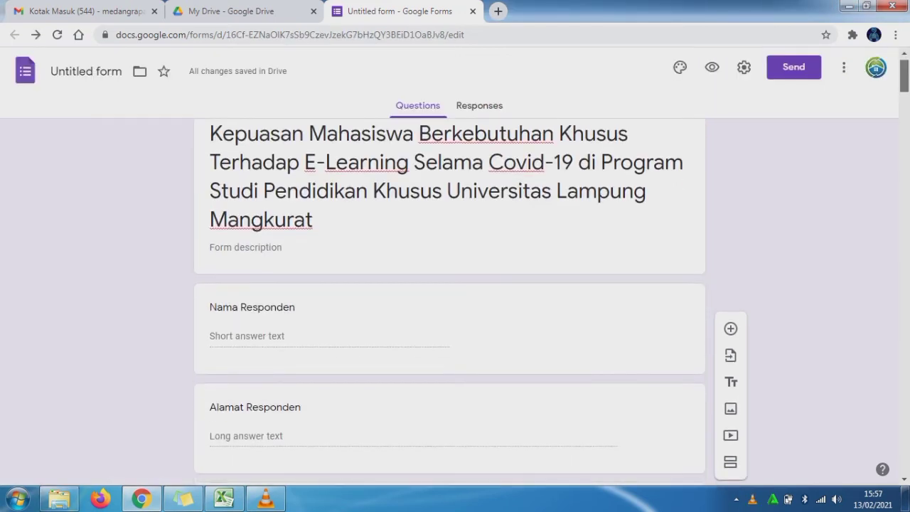
{"action": "scroll", "coordinate": [450, 298], "scroll_direction": "down", "scroll_amount": 2}
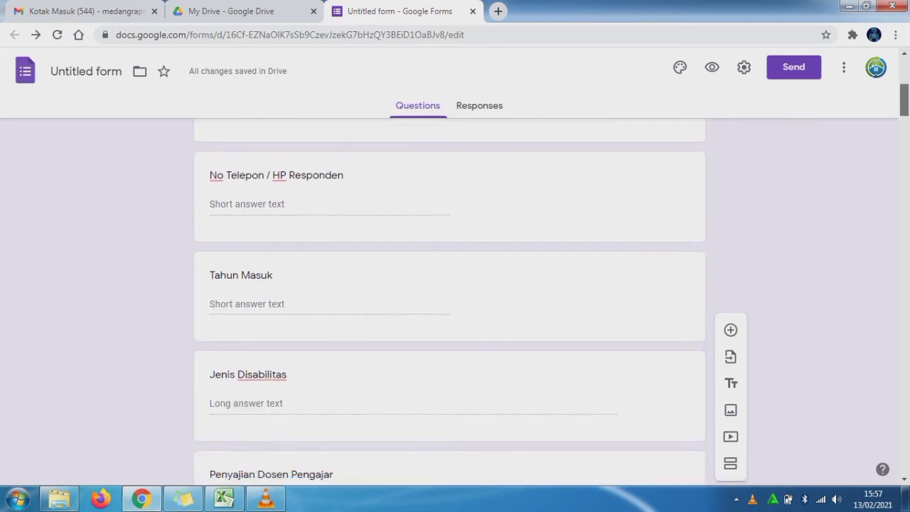
{"action": "scroll", "coordinate": [449, 299], "scroll_direction": "down", "scroll_amount": 1}
{"action": "scroll", "coordinate": [450, 299], "scroll_direction": "down", "scroll_amount": 7}
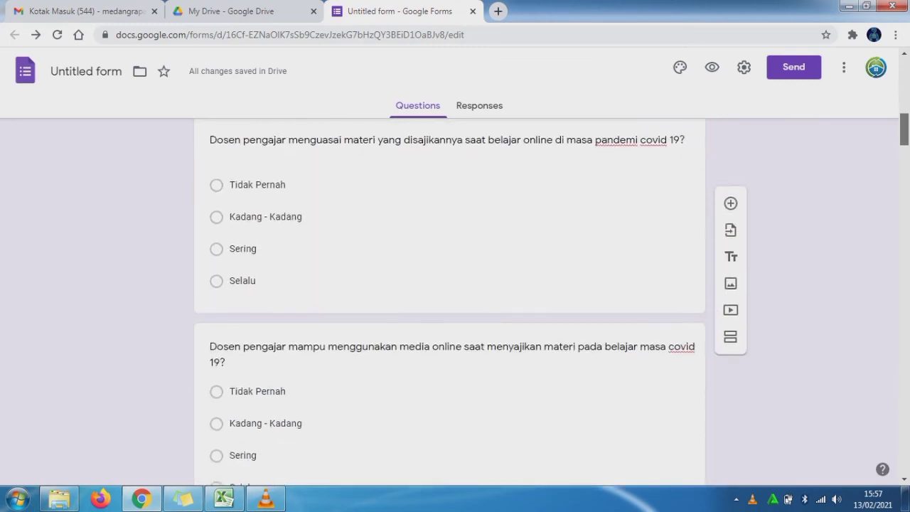
{"action": "scroll", "coordinate": [450, 299], "scroll_direction": "down", "scroll_amount": 9}
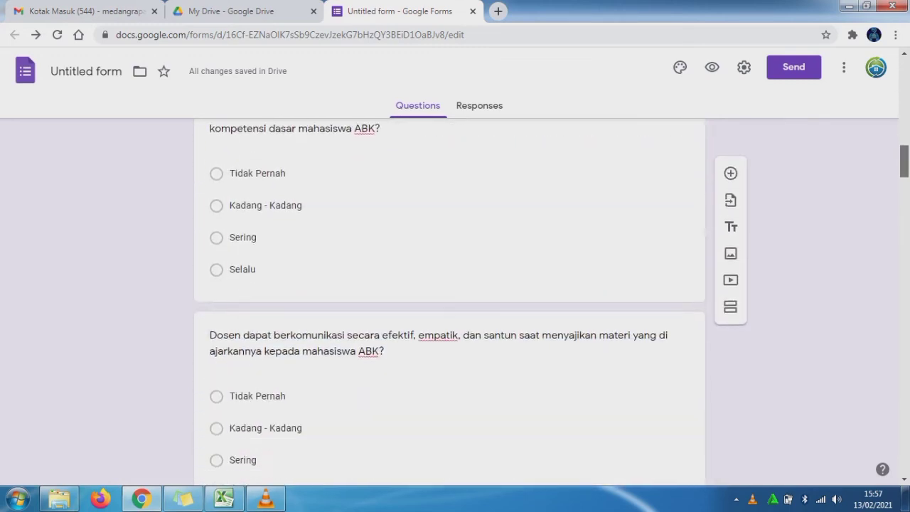
{"action": "scroll", "coordinate": [450, 299], "scroll_direction": "down", "scroll_amount": 4}
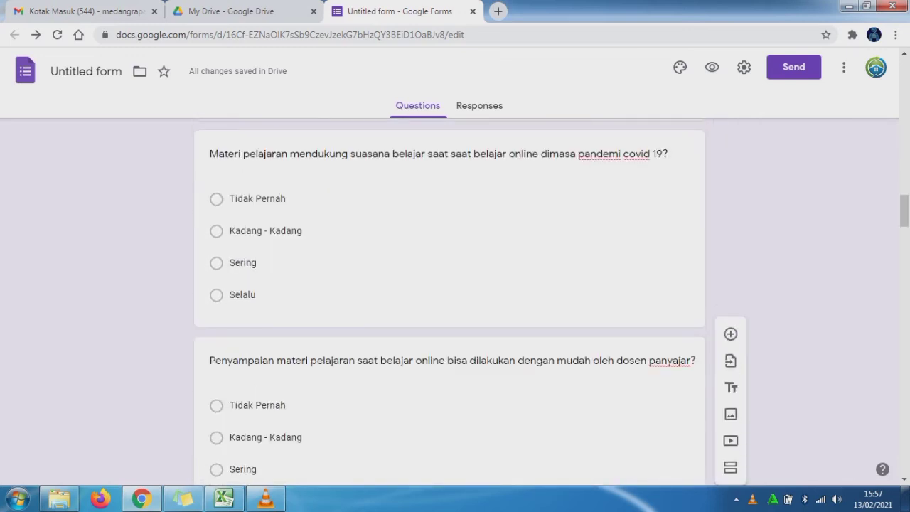
{"action": "scroll", "coordinate": [450, 299], "scroll_direction": "down", "scroll_amount": 8}
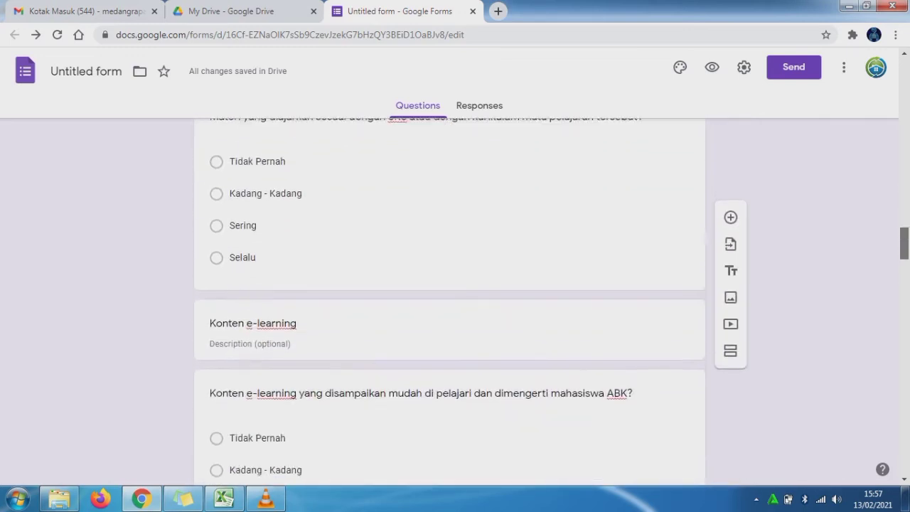
{"action": "scroll", "coordinate": [449, 299], "scroll_direction": "down", "scroll_amount": 8}
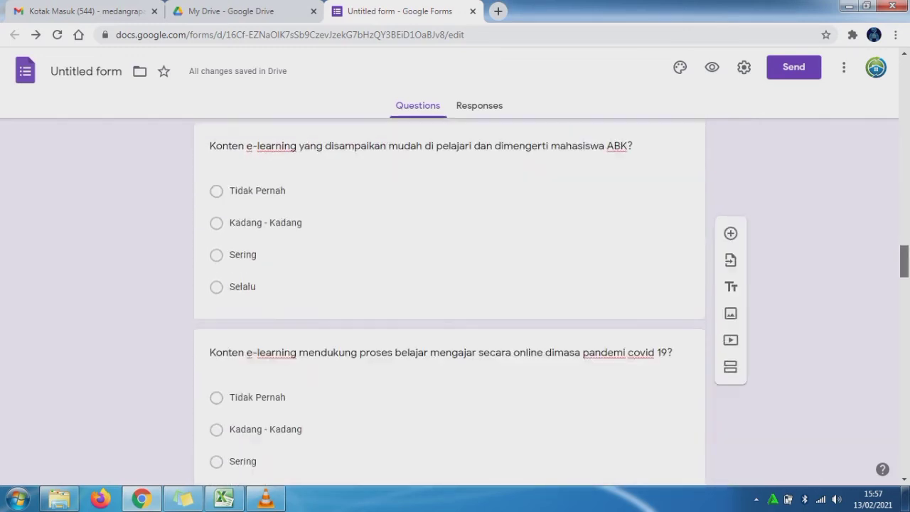
{"action": "scroll", "coordinate": [450, 298], "scroll_direction": "down", "scroll_amount": 1}
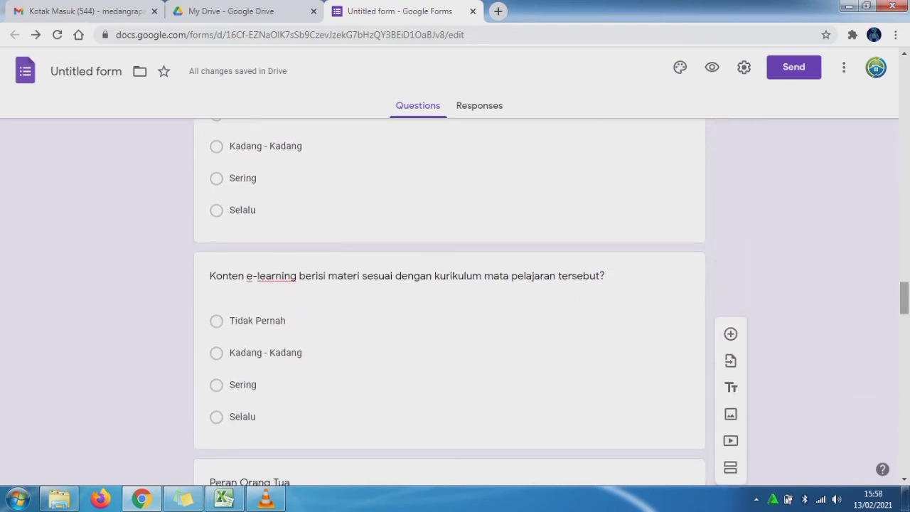
{"action": "scroll", "coordinate": [450, 299], "scroll_direction": "down", "scroll_amount": 4}
{"action": "scroll", "coordinate": [449, 298], "scroll_direction": "down", "scroll_amount": 3}
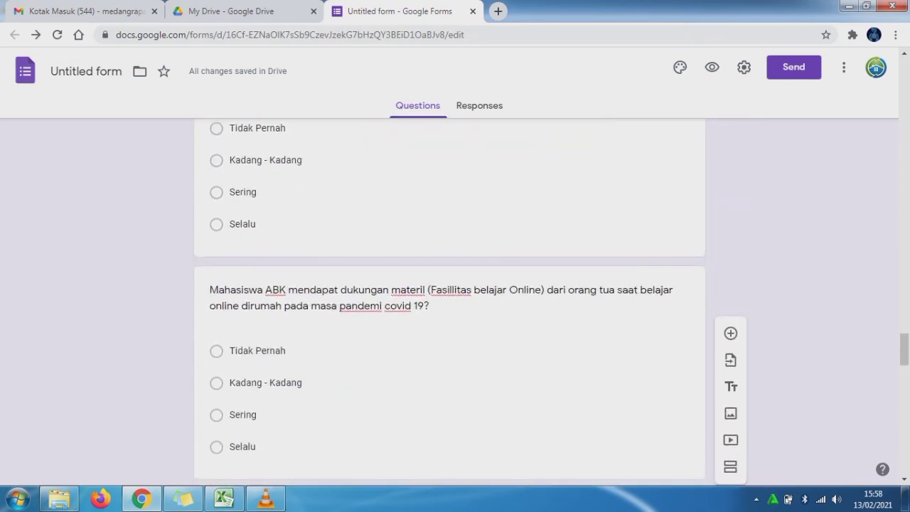
{"action": "scroll", "coordinate": [449, 299], "scroll_direction": "down", "scroll_amount": 4}
{"action": "scroll", "coordinate": [450, 299], "scroll_direction": "down", "scroll_amount": 5}
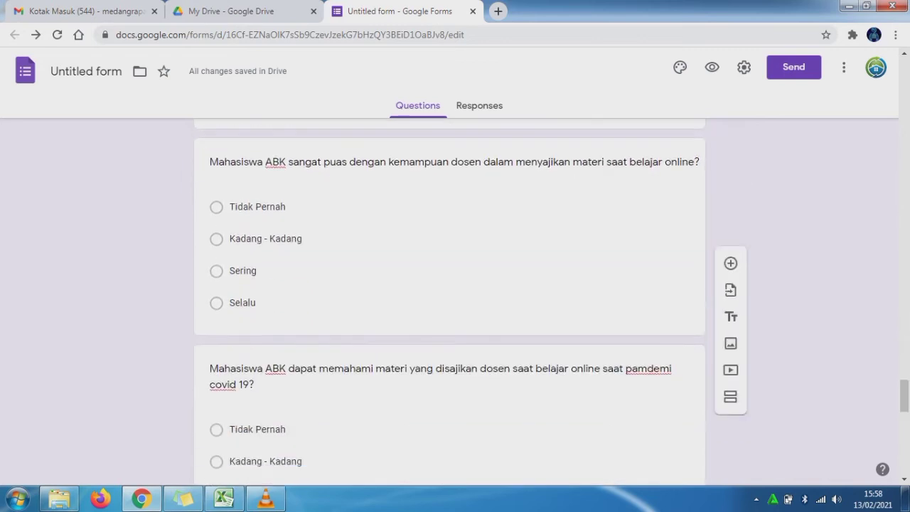
{"action": "scroll", "coordinate": [450, 299], "scroll_direction": "down", "scroll_amount": 9}
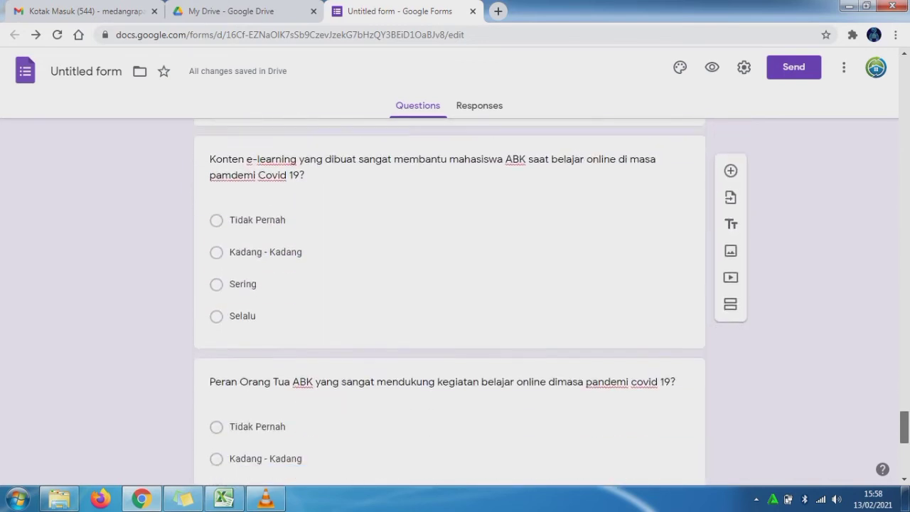
{"action": "scroll", "coordinate": [449, 299], "scroll_direction": "down", "scroll_amount": 3}
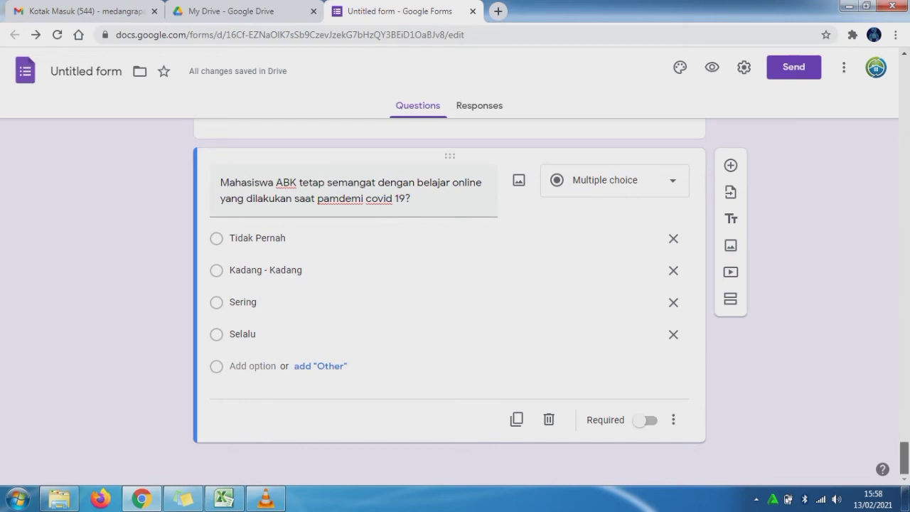
Send the form by email to the recipient's address, keeping the default subject and message
{"action": "left_click_drag", "start_coordinate": [905, 459], "coordinate": [905, 74]}
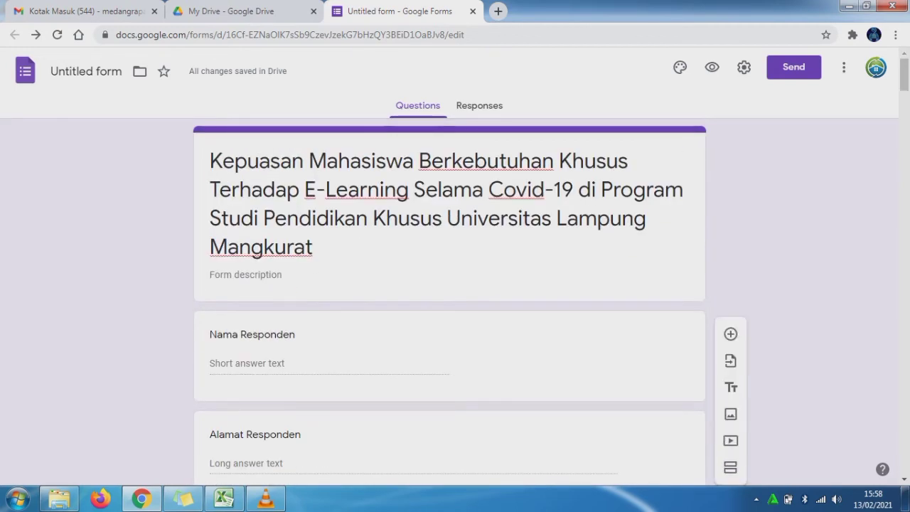
{"action": "left_click", "coordinate": [794, 67]}
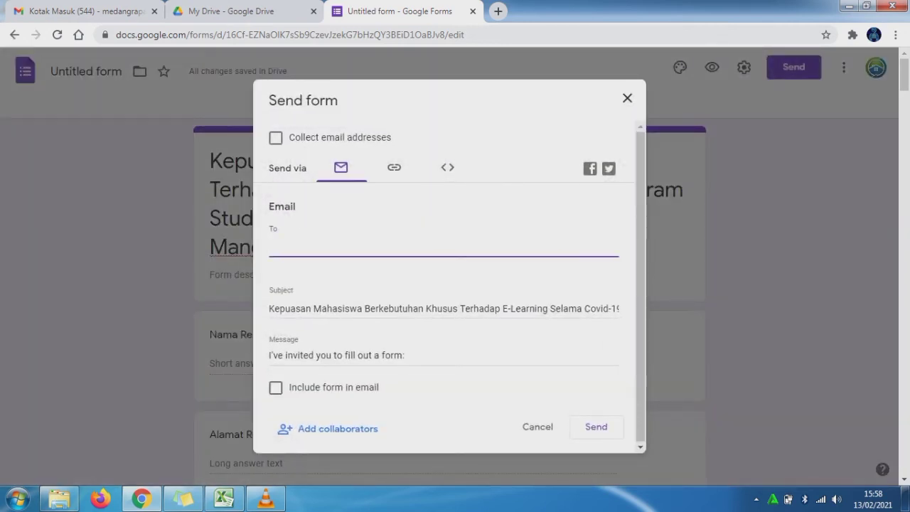
{"action": "type", "text": "ch"}
{"action": "key", "text": "Return"}
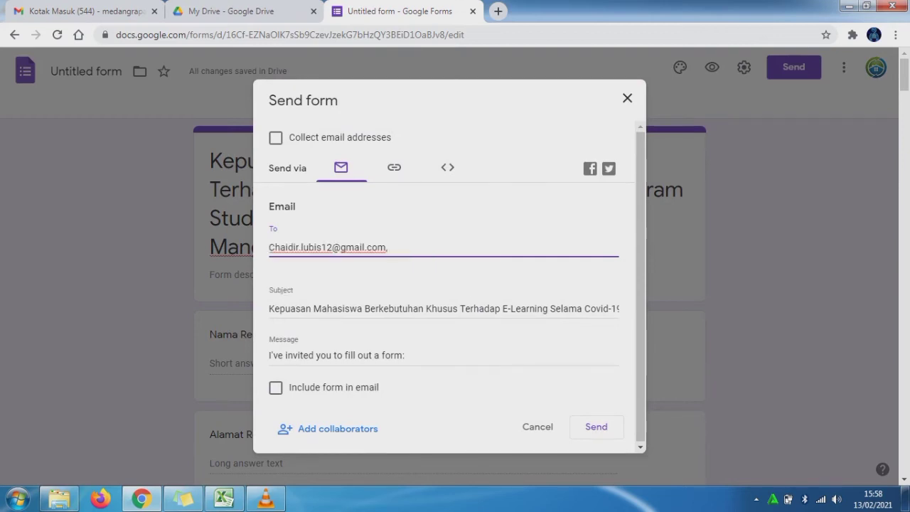
{"action": "left_click", "coordinate": [592, 427]}
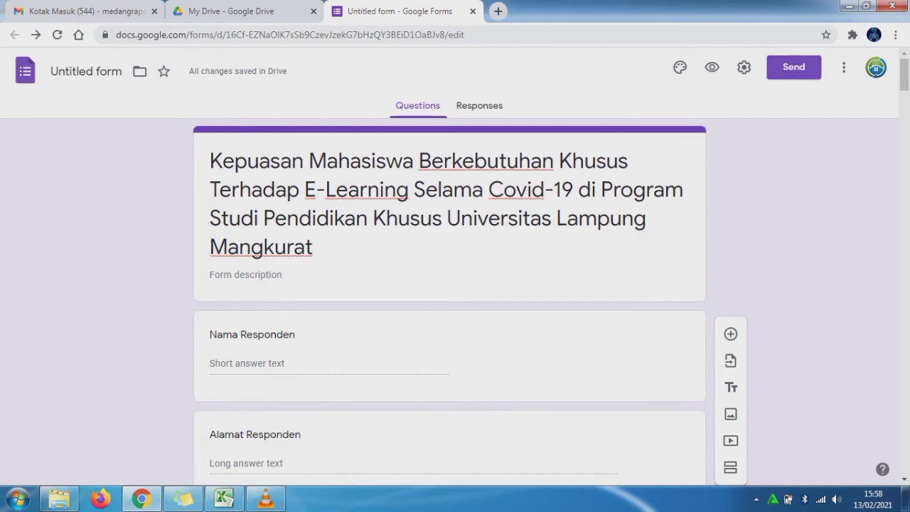
Copy the form's share link into cell H29 of Sheet2 in the Excel workbook, and close the form's send dialog
{"action": "left_click", "coordinate": [794, 67]}
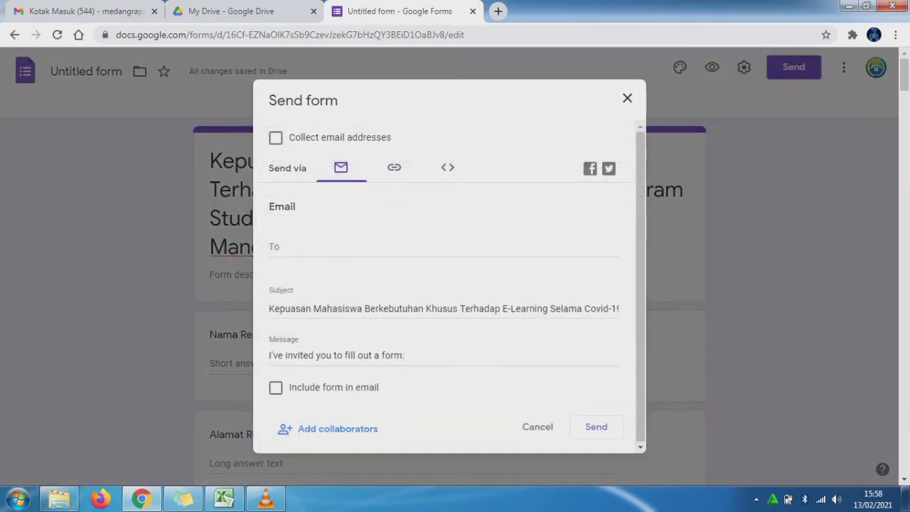
{"action": "left_click", "coordinate": [395, 168]}
{"action": "left_click", "coordinate": [444, 233]}
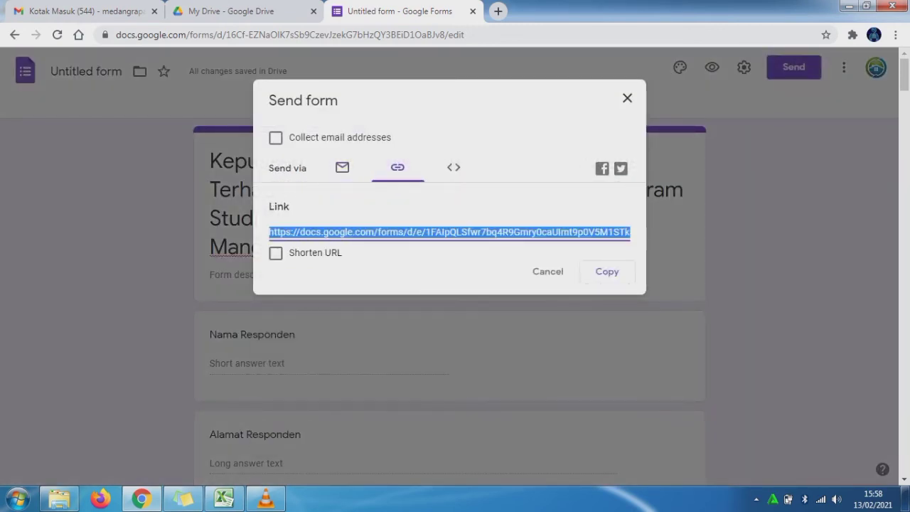
{"action": "left_click", "coordinate": [225, 498]}
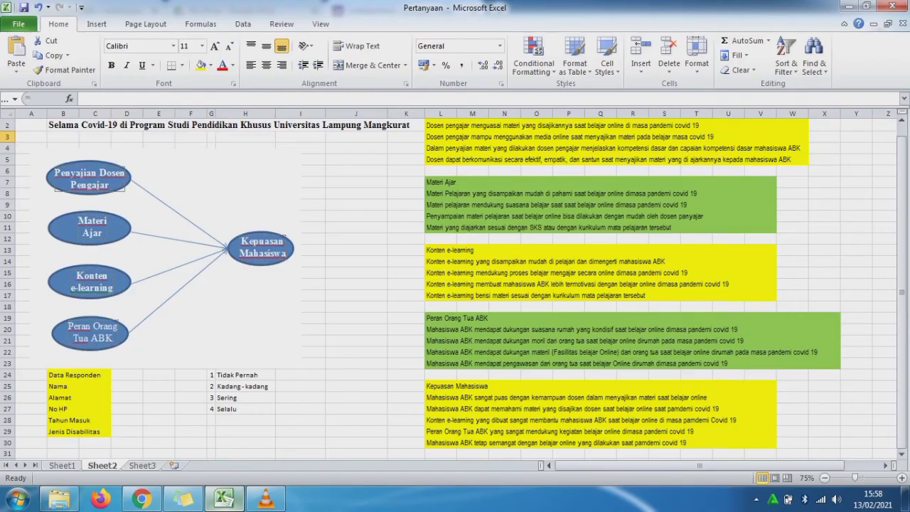
{"action": "type", "text": "https://docs.google.com/forms/d/e/1FAIpQLSfwr7bq4R9Gmry0caUImt9p0V5M1STk4GrDVAWoLvEIDLAu6g/viewform?usp=sf_link"}
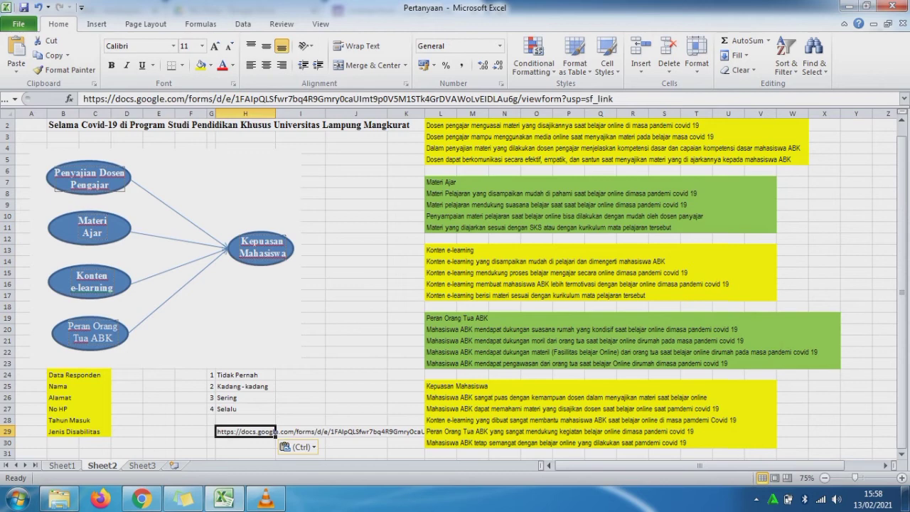
{"action": "left_click", "coordinate": [143, 499]}
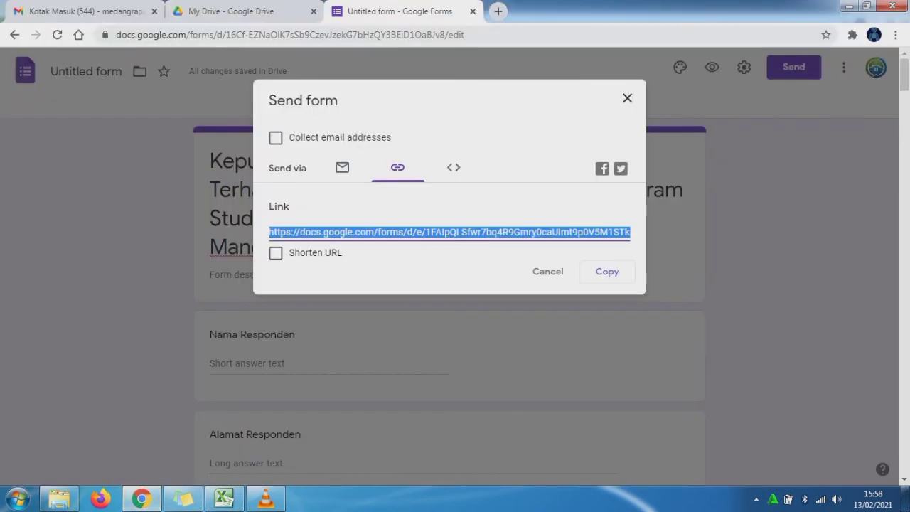
{"action": "left_click", "coordinate": [628, 98]}
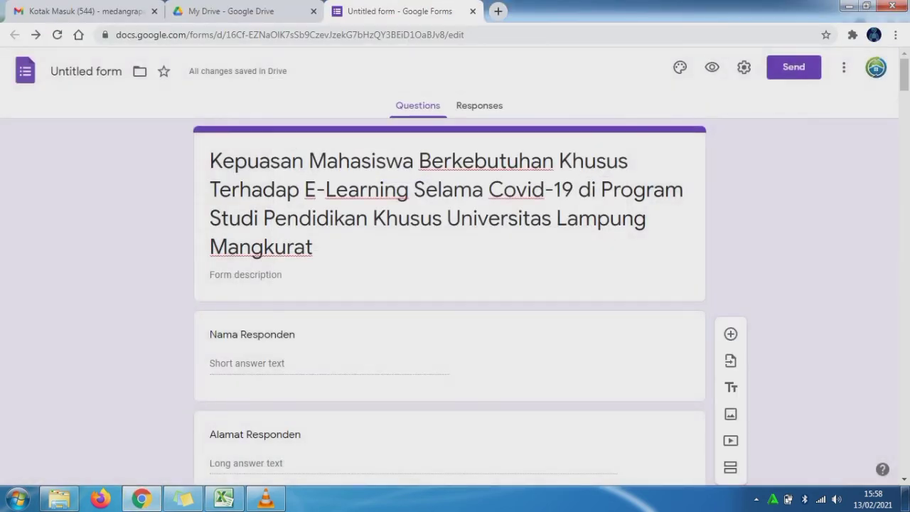
Create a new spreadsheet named "Untitled form (Responses)" as the destination for the form's responses
{"action": "left_click", "coordinate": [480, 106]}
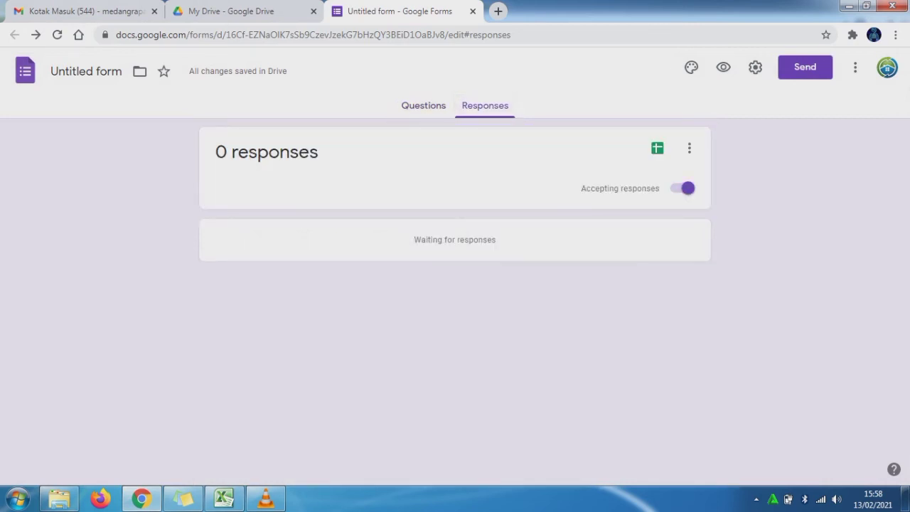
{"action": "left_click", "coordinate": [657, 148]}
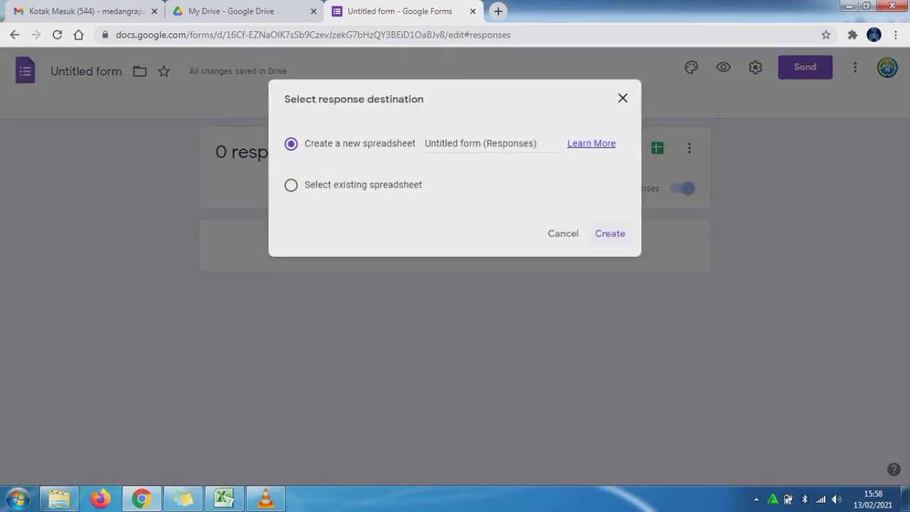
{"action": "left_click", "coordinate": [610, 234]}
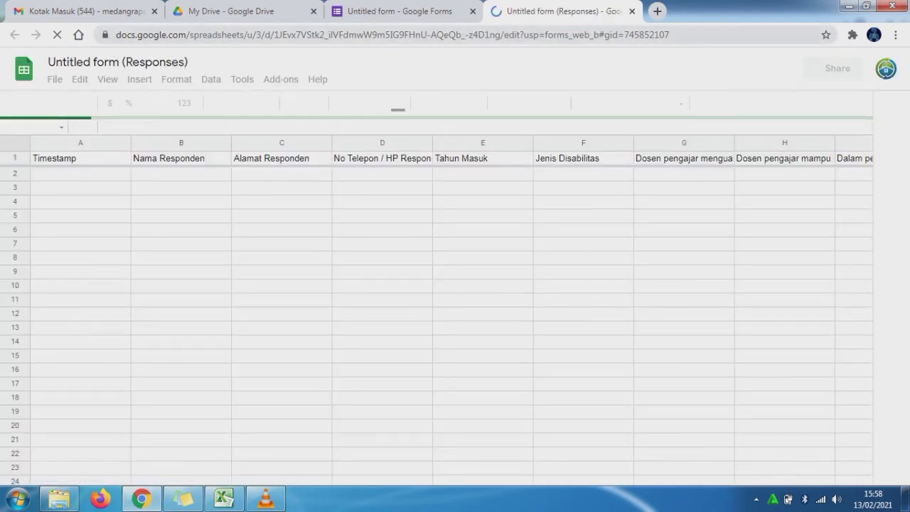
Copy the responses spreadsheet's web address into cell H30 of Sheet2 in the Excel workbook
{"action": "left_click", "coordinate": [309, 34]}
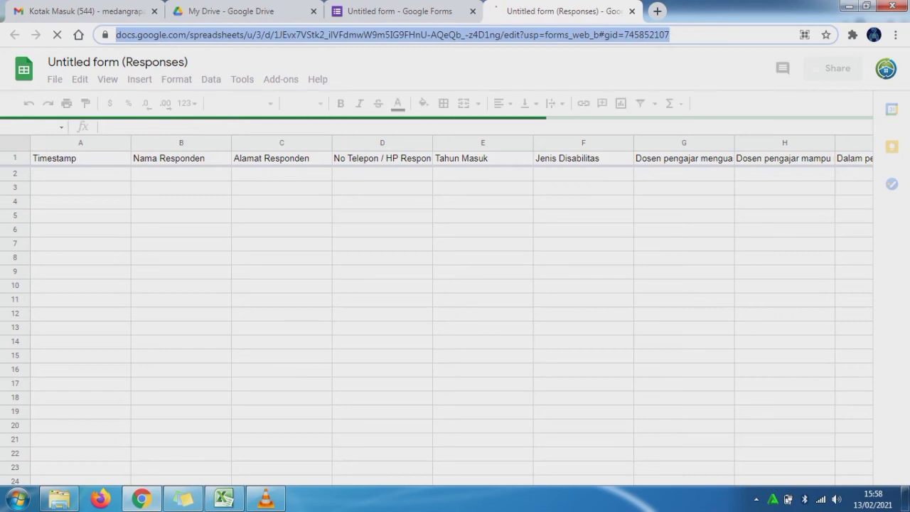
{"action": "left_click", "coordinate": [224, 498]}
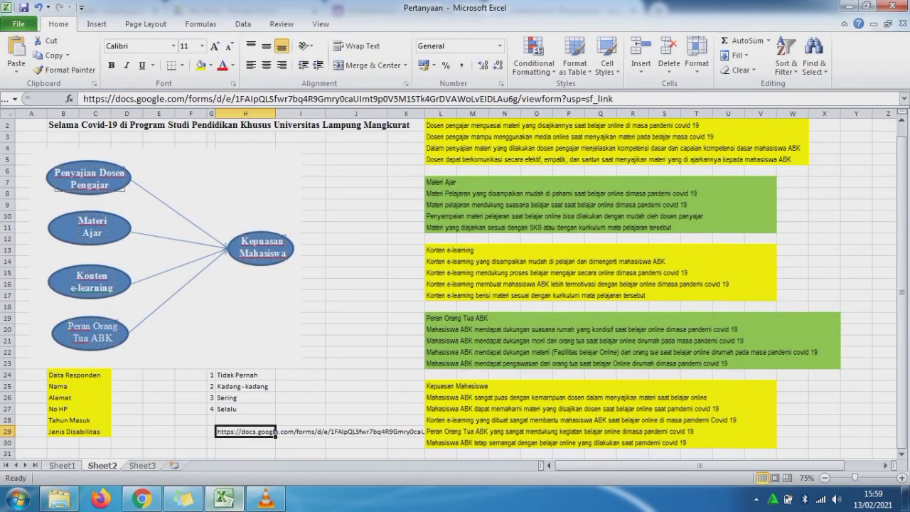
{"action": "key", "text": "Return"}
{"action": "key", "text": "ctrl+v"}
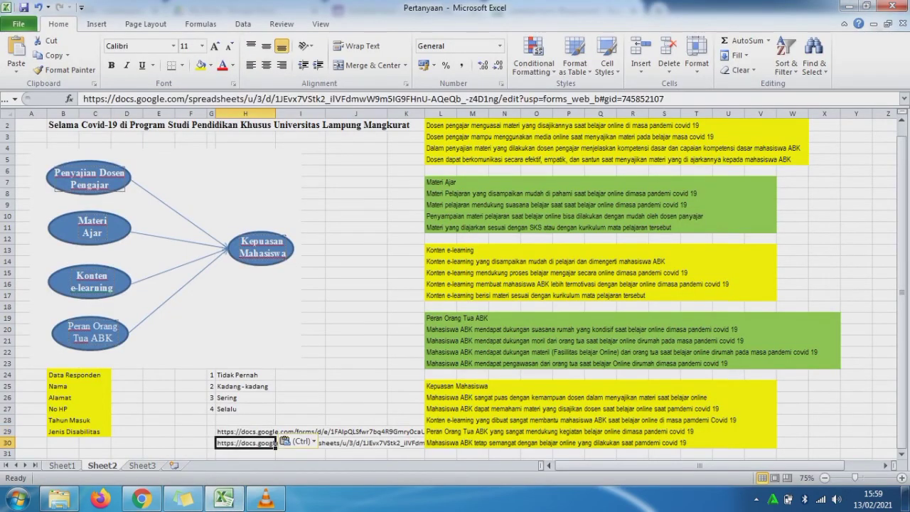
Label the two links "Kuisioner" in F29 and "Rekap Kuisioner" in F30, and fit column F to its contents
{"action": "key", "text": "Up"}
{"action": "key", "text": "Left"}
{"action": "key", "text": "Left"}
{"action": "type", "text": "K"}
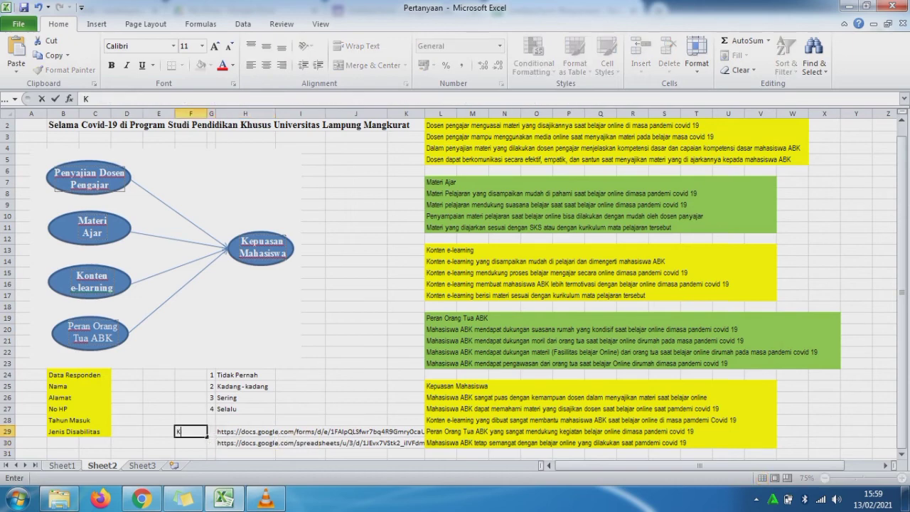
{"action": "type", "text": "uisioner"}
{"action": "key", "text": "Return"}
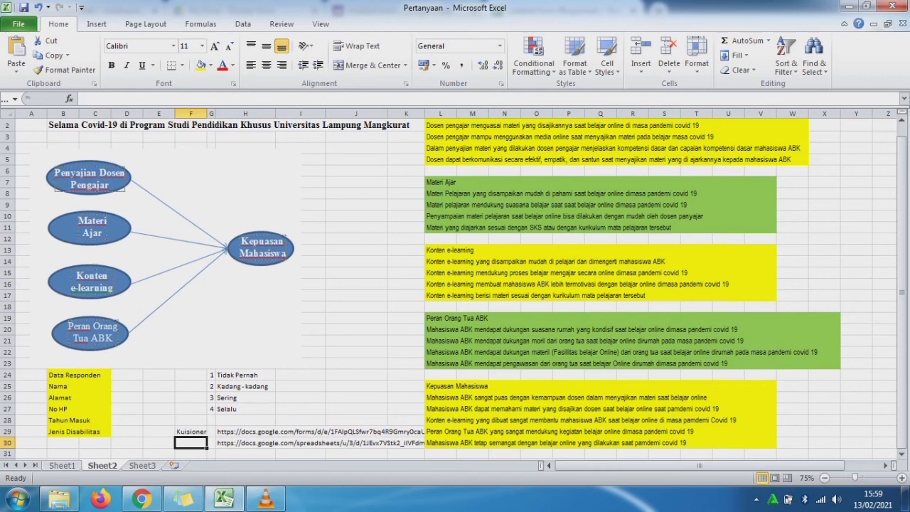
{"action": "type", "text": "Rekap K"}
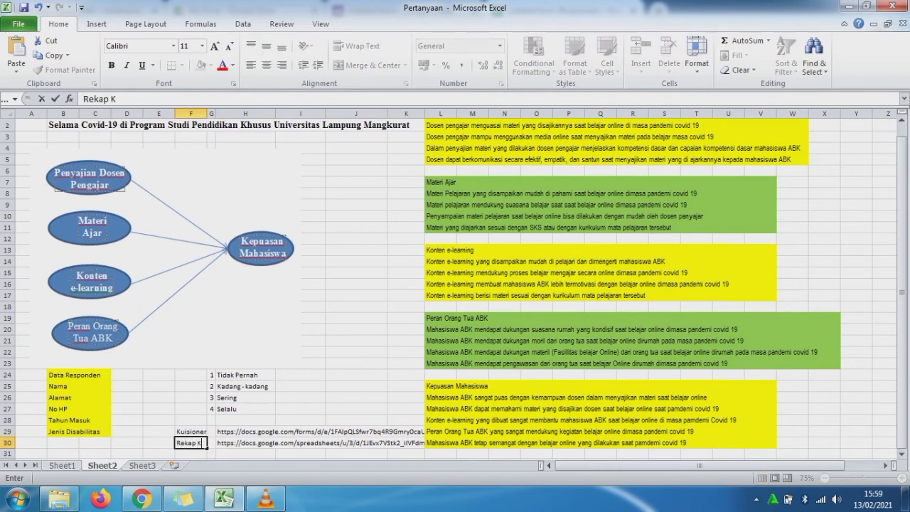
{"action": "type", "text": "uisioner"}
{"action": "key", "text": "Return"}
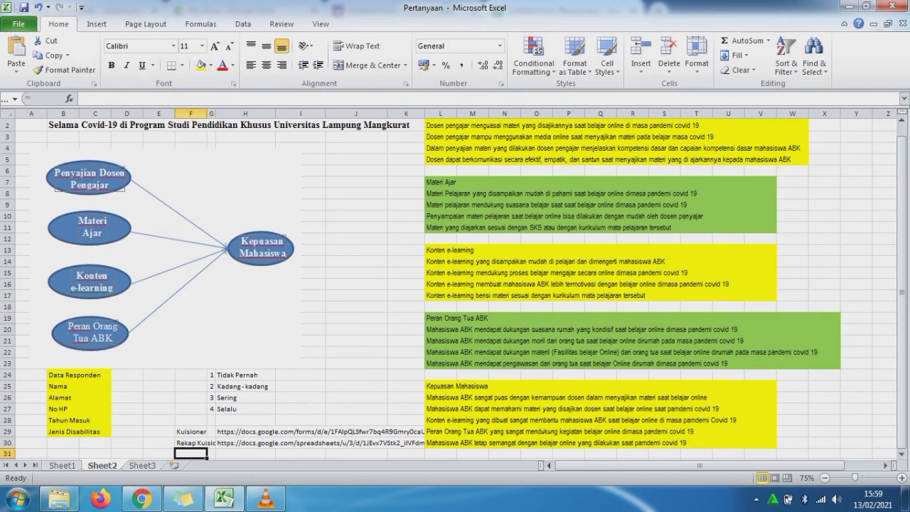
{"action": "double_click", "coordinate": [207, 113]}
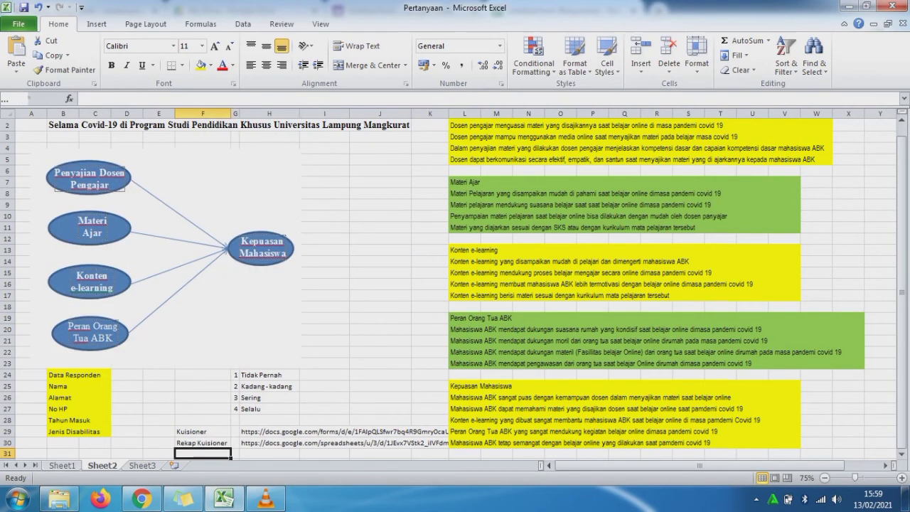
Switch to the responses spreadsheet in Chrome and examine the row 1 question headers from the respondent data through the last question
{"action": "left_click", "coordinate": [141, 499]}
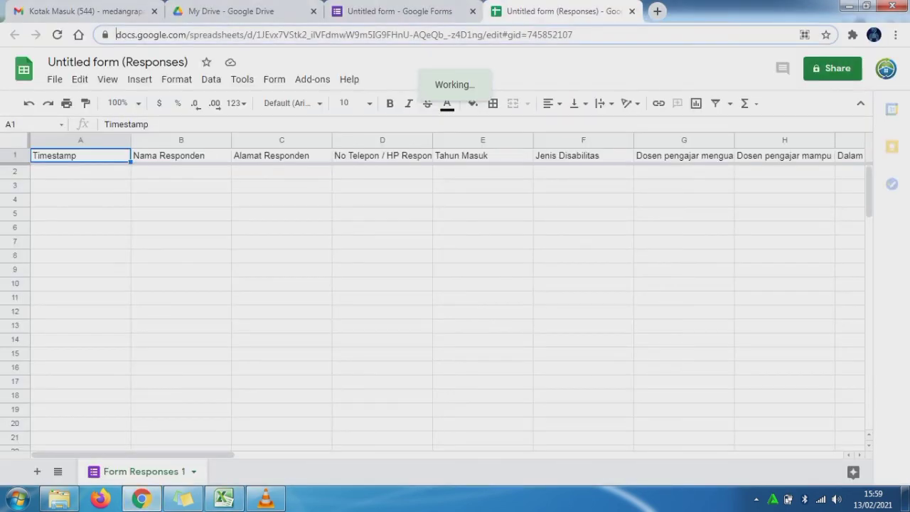
{"action": "left_click", "coordinate": [383, 155]}
{"action": "left_click", "coordinate": [483, 156]}
{"action": "left_click", "coordinate": [583, 155]}
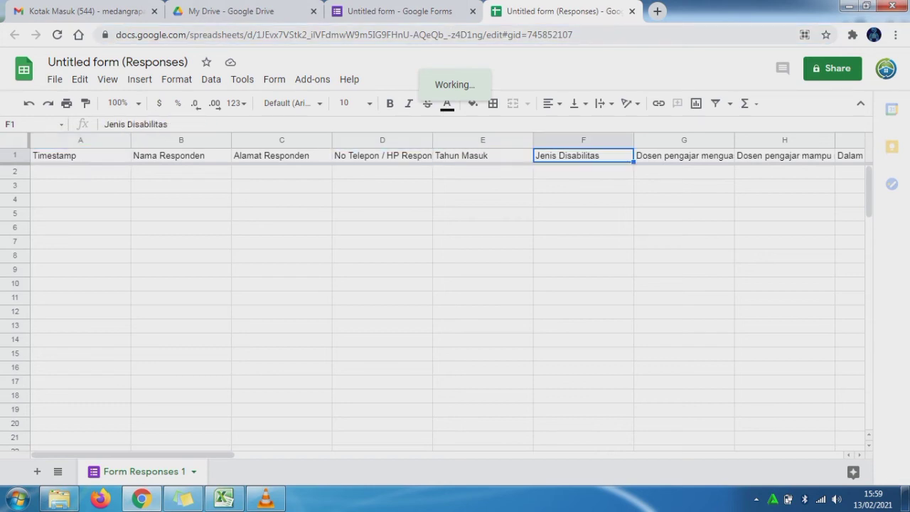
{"action": "left_click", "coordinate": [785, 156]}
{"action": "key", "text": "Right"}
{"action": "key", "text": "Right"}
{"action": "key", "text": "Right"}
{"action": "key", "text": "Right"}
{"action": "key", "text": "Right"}
{"action": "key", "text": "Right"}
{"action": "key", "text": "Right"}
{"action": "key", "text": "Right"}
{"action": "key", "text": "Right"}
{"action": "key", "text": "Right"}
{"action": "key", "text": "Right"}
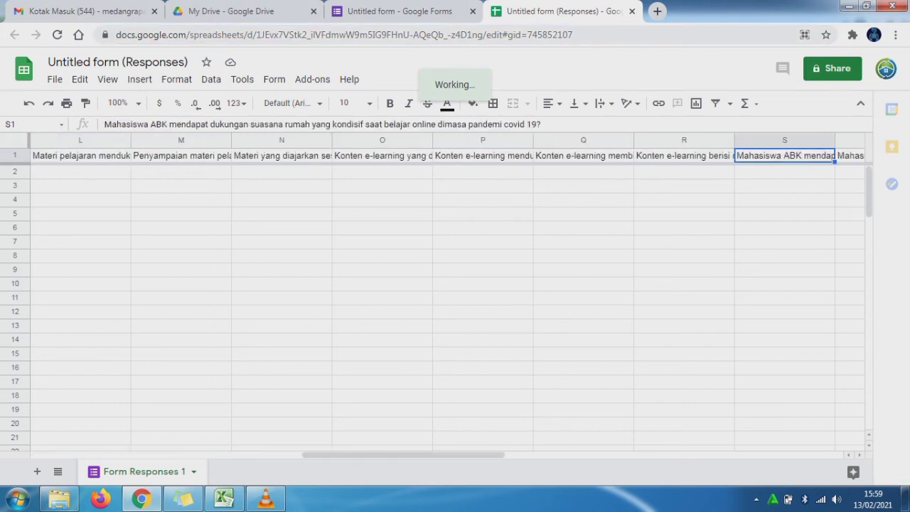
{"action": "key", "text": "Right"}
{"action": "key", "text": "Right"}
{"action": "key", "text": "Right"}
{"action": "key", "text": "Right"}
{"action": "key", "text": "Right"}
{"action": "key", "text": "Right"}
{"action": "key", "text": "Right"}
{"action": "key", "text": "Right"}
{"action": "key", "text": "Right"}
{"action": "key", "text": "Right"}
{"action": "key", "text": "Right"}
{"action": "key", "text": "Right"}
{"action": "key", "text": "Right"}
{"action": "key", "text": "Right"}
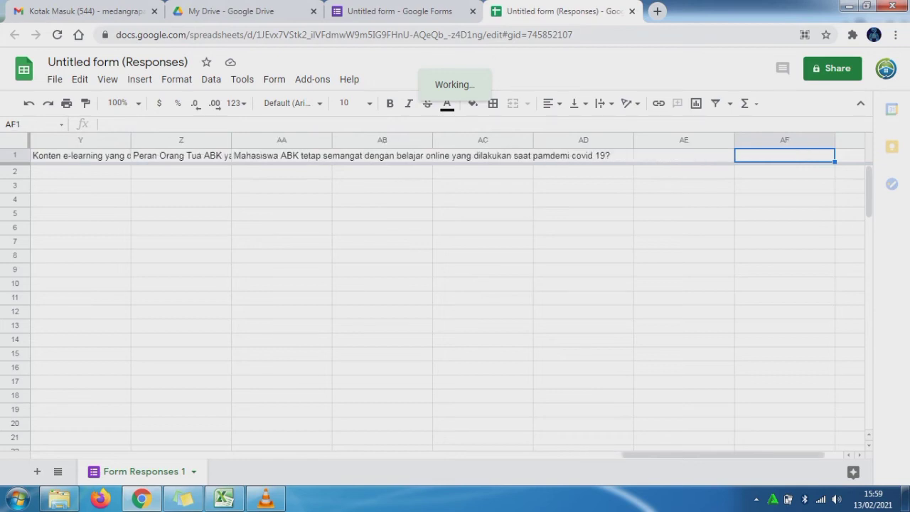
{"action": "key", "text": "Left"}
{"action": "key", "text": "Left"}
{"action": "key", "text": "Left"}
{"action": "key", "text": "Left"}
{"action": "key", "text": "Left"}
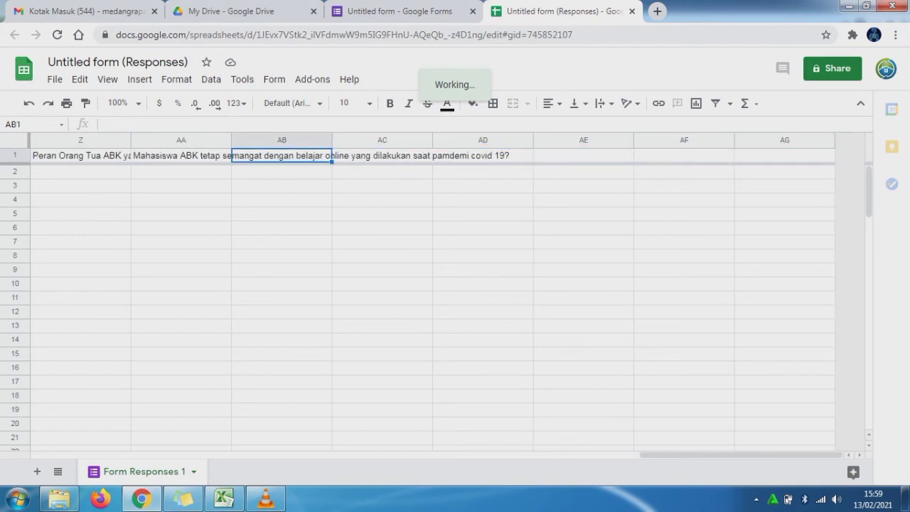
Return to the form's questions, and open gmail.com in a new browser tab
{"action": "key", "text": "ctrl+shift+Tab"}
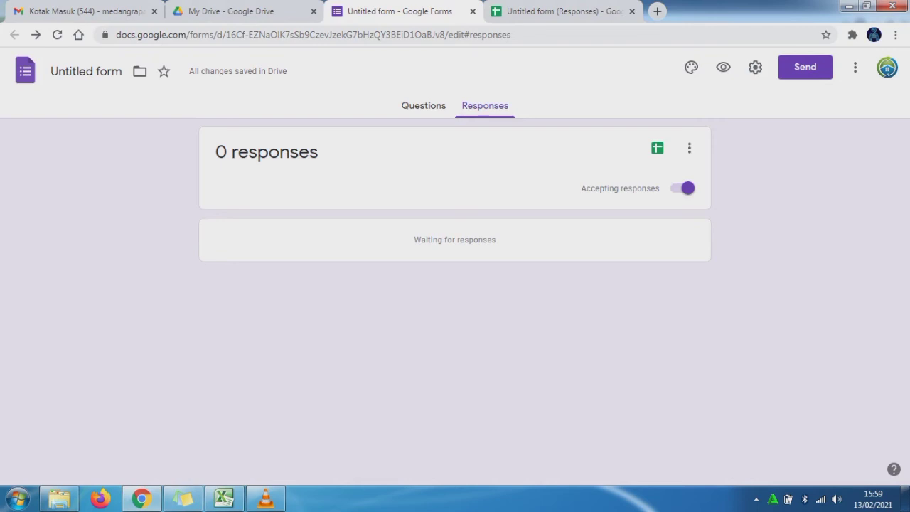
{"action": "left_click", "coordinate": [425, 106]}
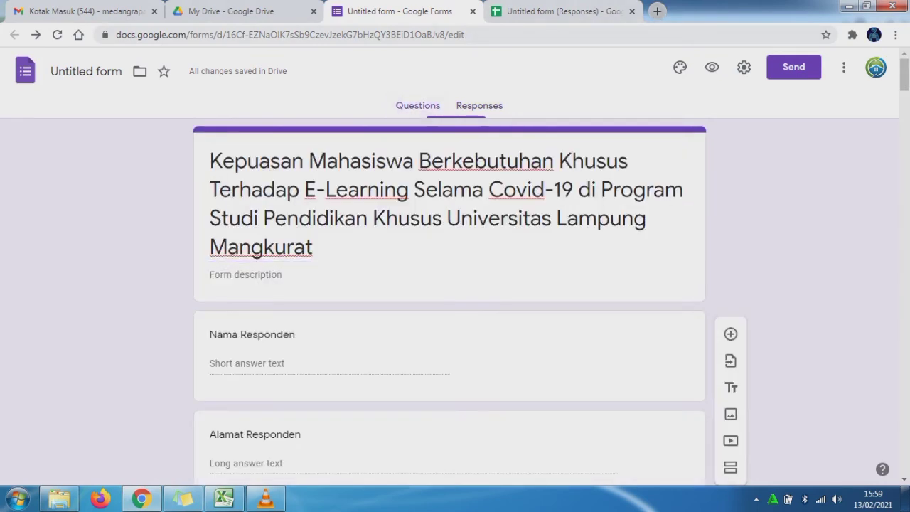
{"action": "left_click", "coordinate": [658, 11]}
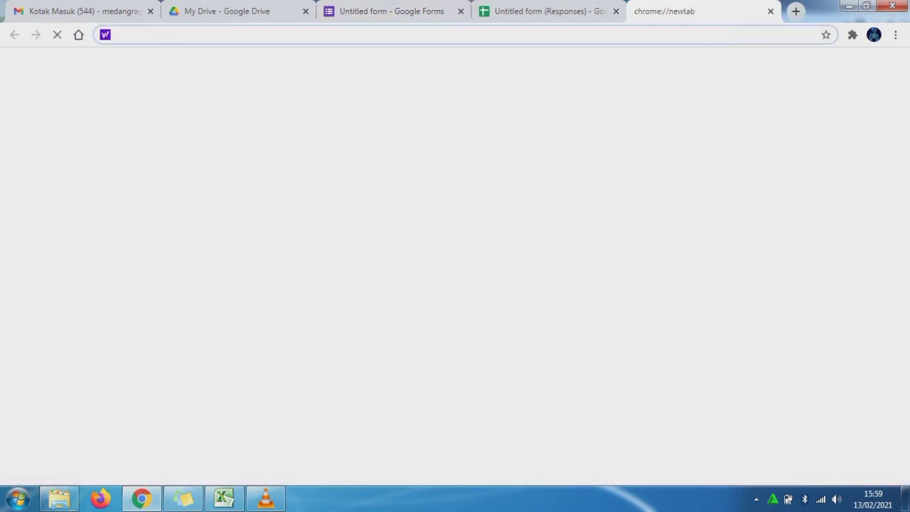
{"action": "type", "text": "gm"}
{"action": "key", "text": "Return"}
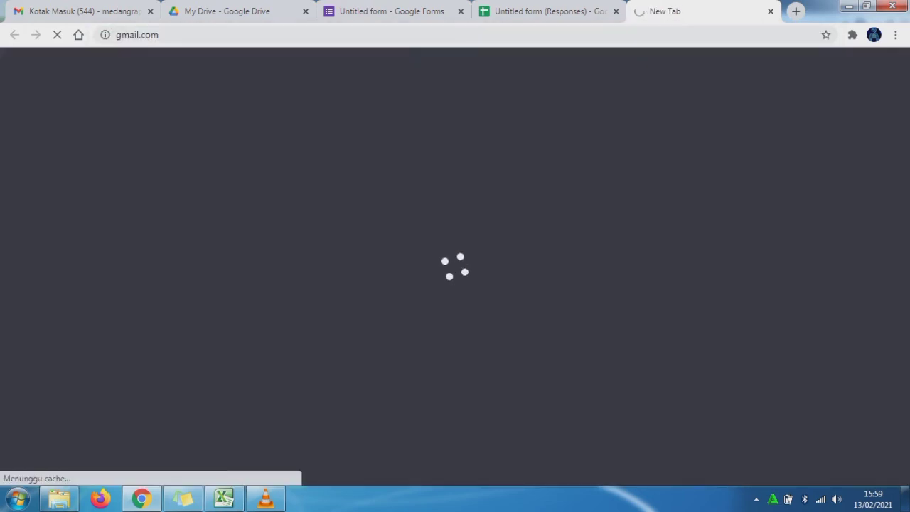
Copy the questionnaire link from cell H29 of the Excel workbook and open it in a new Chrome tab
{"action": "left_click", "coordinate": [224, 498]}
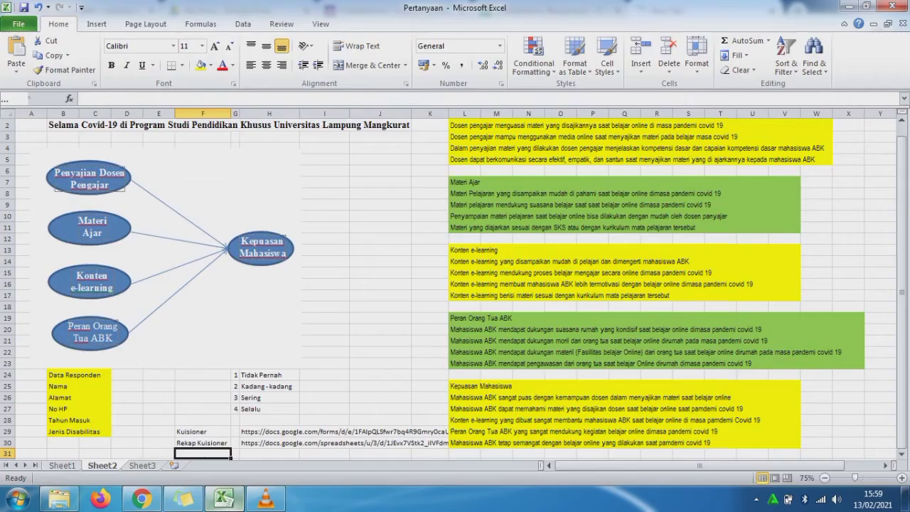
{"action": "left_click", "coordinate": [299, 431]}
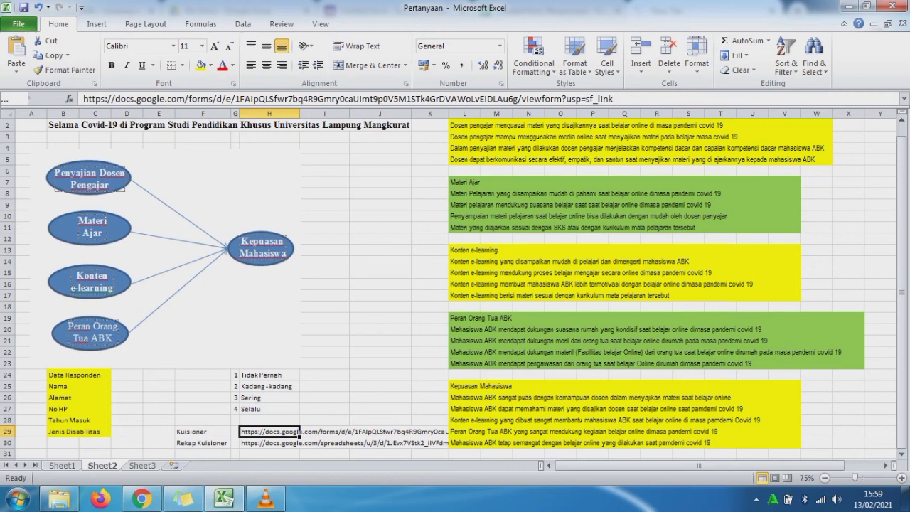
{"action": "left_click_drag", "start_coordinate": [616, 99], "coordinate": [83, 99]}
{"action": "key", "text": "ctrl+c"}
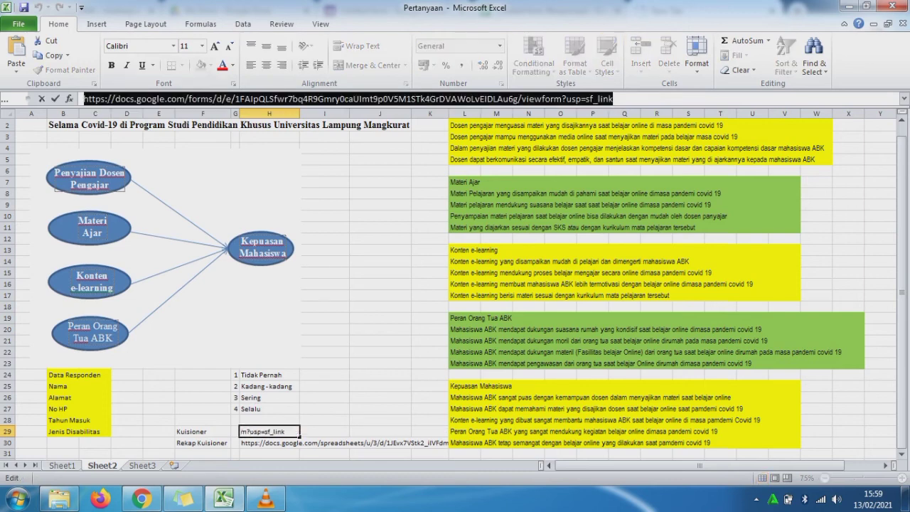
{"action": "key", "text": "alt+Tab"}
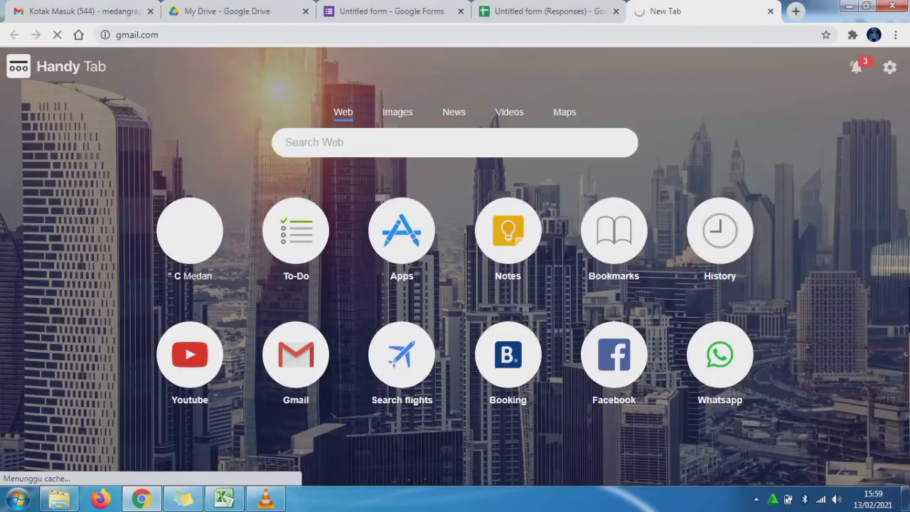
{"action": "left_click", "coordinate": [796, 10]}
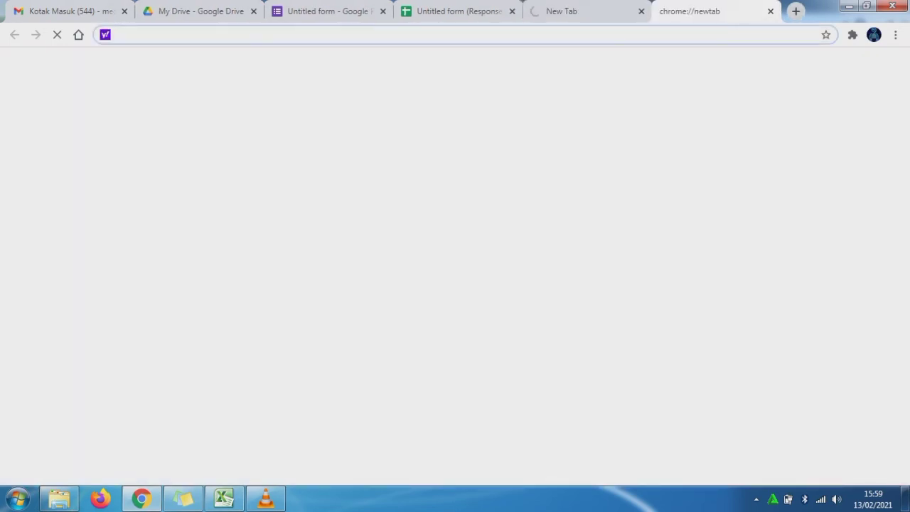
{"action": "key", "text": "ctrl+v"}
{"action": "key", "text": "Return"}
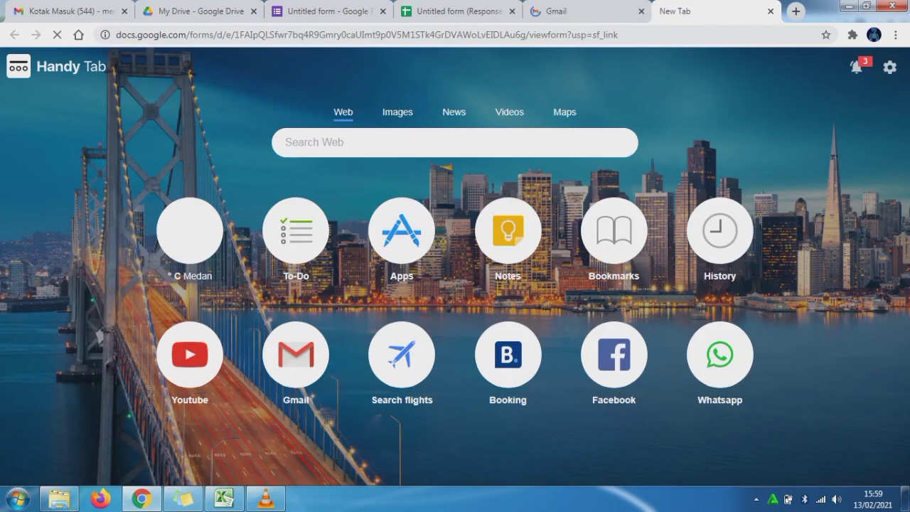
Copy the responses spreadsheet link from cell H30 of the Excel workbook and open it in another new Chrome tab
{"action": "left_click", "coordinate": [237, 496]}
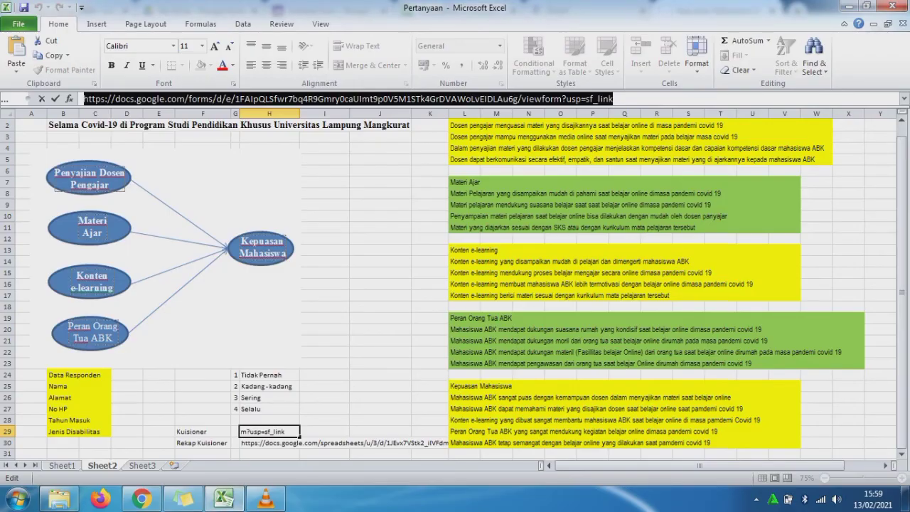
{"action": "left_click", "coordinate": [298, 443]}
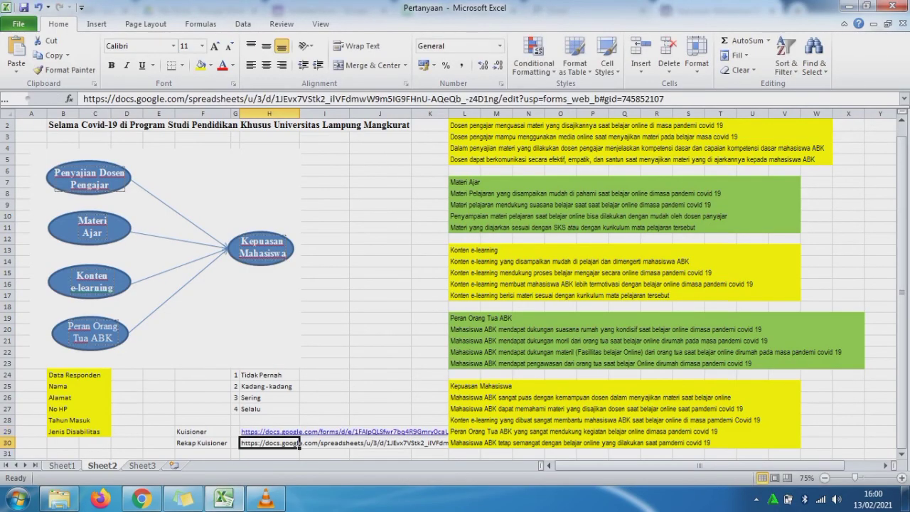
{"action": "triple_click", "coordinate": [529, 99]}
{"action": "key", "text": "ctrl+c"}
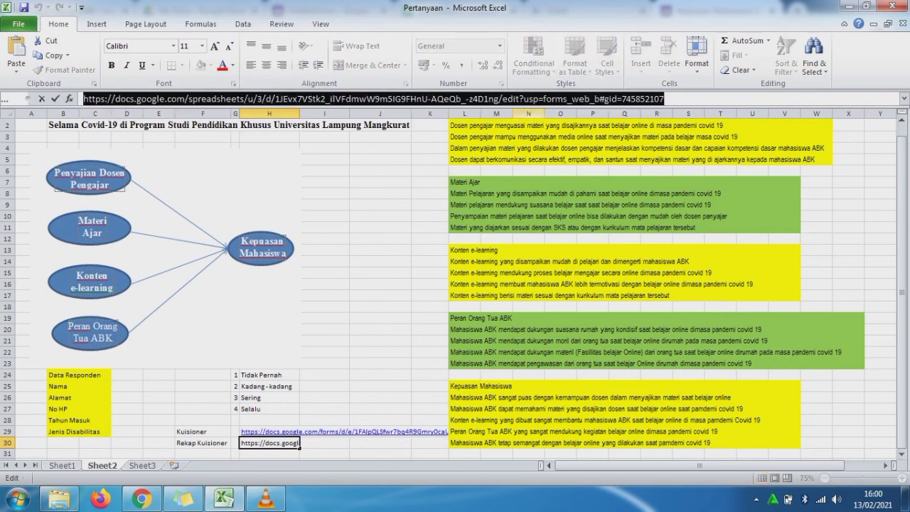
{"action": "left_click", "coordinate": [142, 498]}
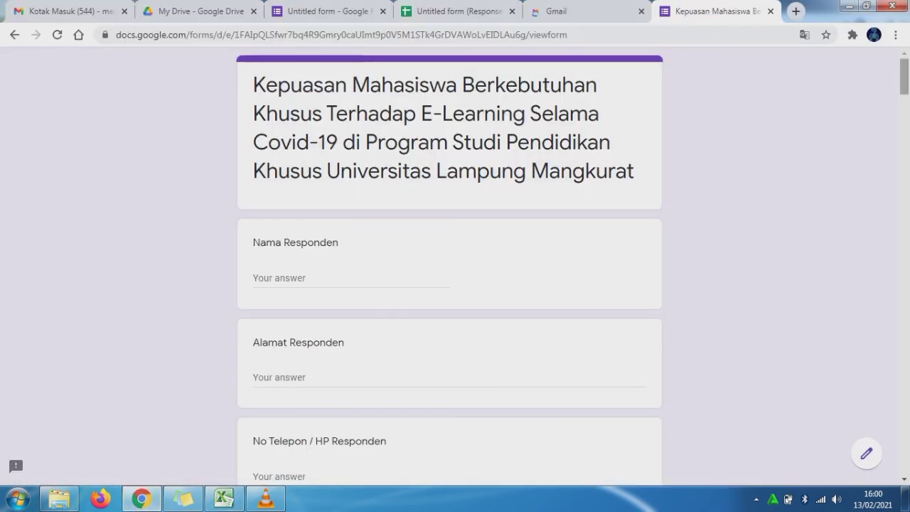
{"action": "left_click_drag", "start_coordinate": [905, 77], "coordinate": [905, 77]}
{"action": "left_click", "coordinate": [796, 11]}
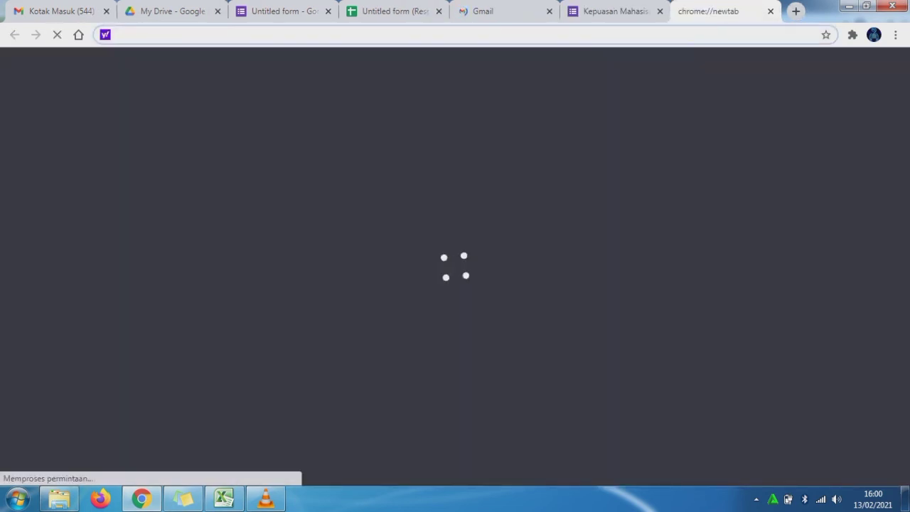
{"action": "key", "text": "ctrl+v"}
{"action": "key", "text": "Return"}
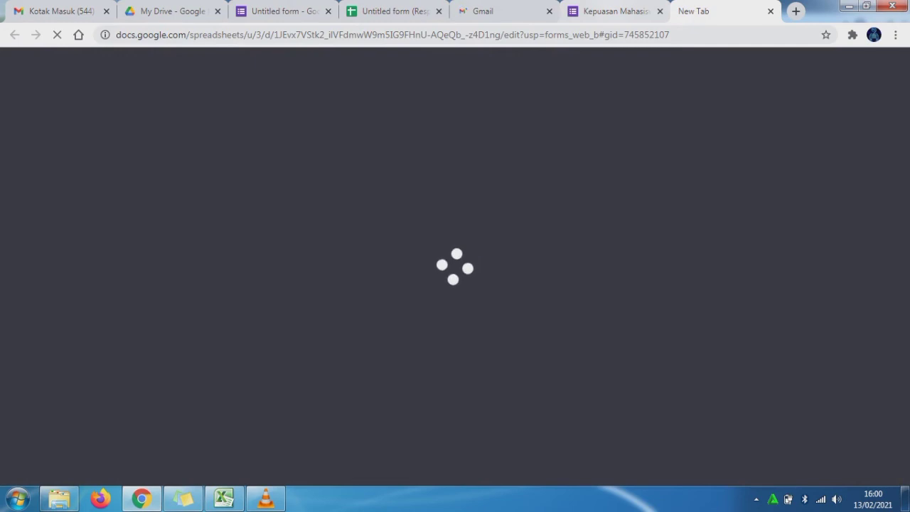
In the live questionnaire, answer the final question with "Selalu" and the parents' role question before it with "Sering"
{"action": "left_click", "coordinate": [616, 11]}
{"action": "left_click_drag", "start_coordinate": [904, 77], "coordinate": [905, 456]}
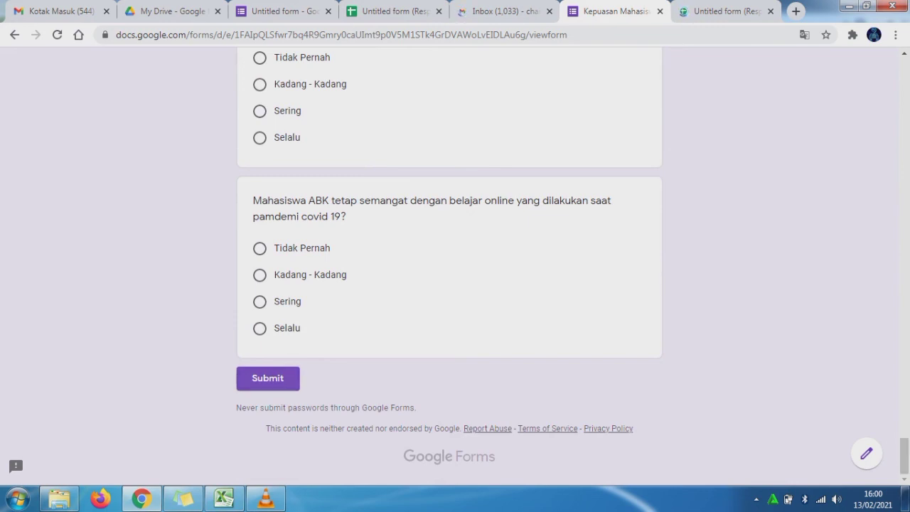
{"action": "left_click", "coordinate": [260, 329]}
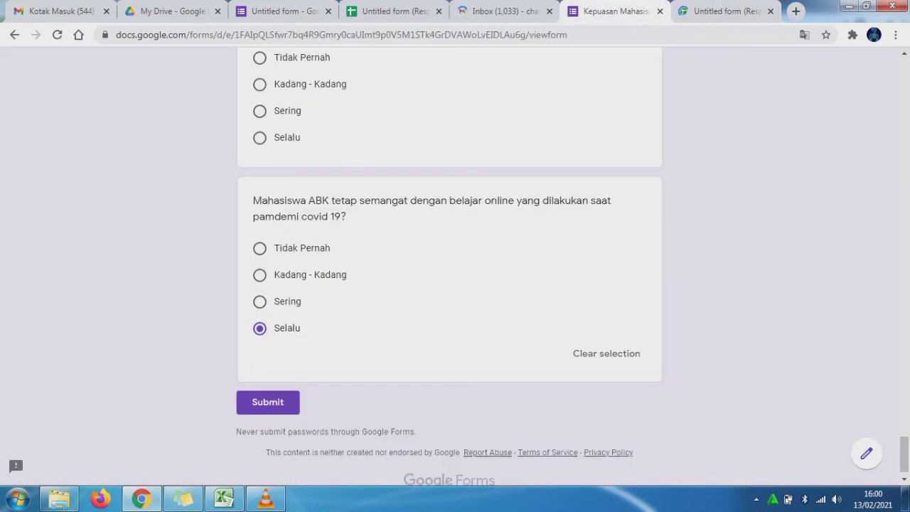
{"action": "left_click", "coordinate": [260, 110]}
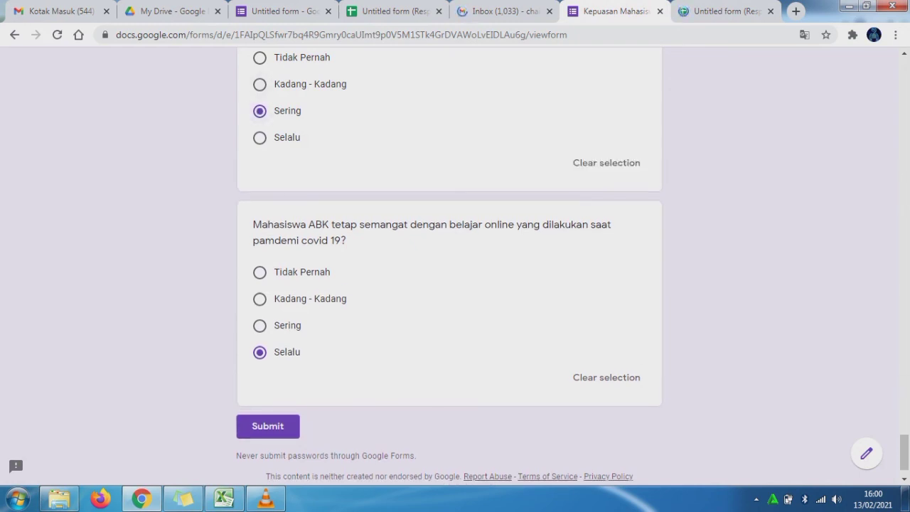
Enter the respondent's name under "Nama Responden" and return to the end of the questionnaire
{"action": "scroll", "coordinate": [449, 270], "scroll_direction": "up", "scroll_amount": 3}
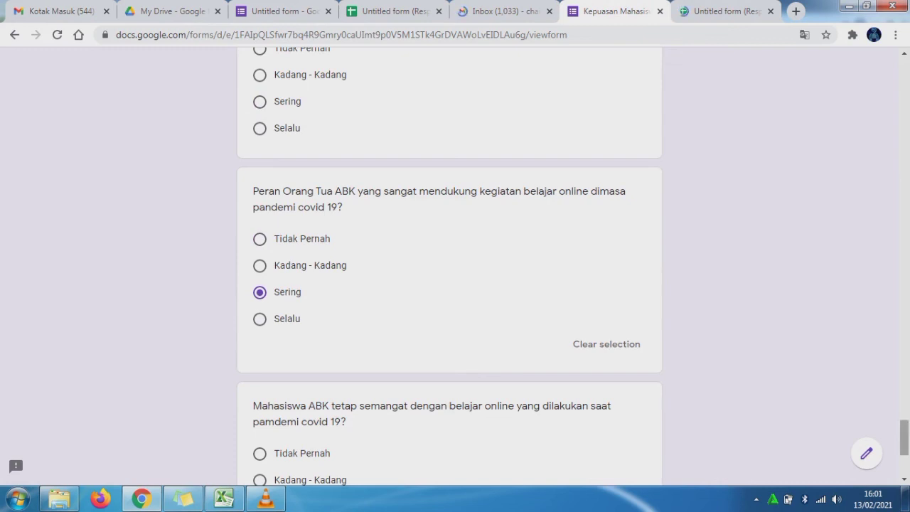
{"action": "left_click_drag", "start_coordinate": [904, 438], "coordinate": [904, 77]}
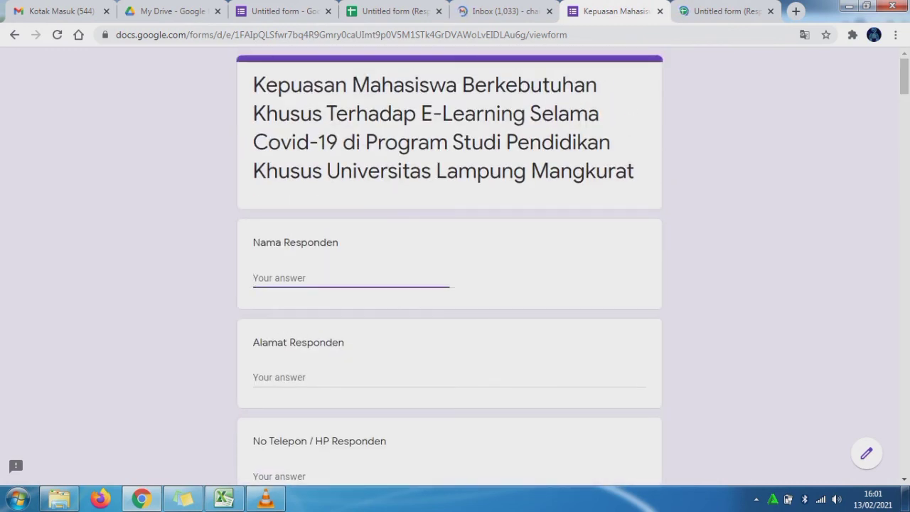
{"action": "type", "text": "STATIN"}
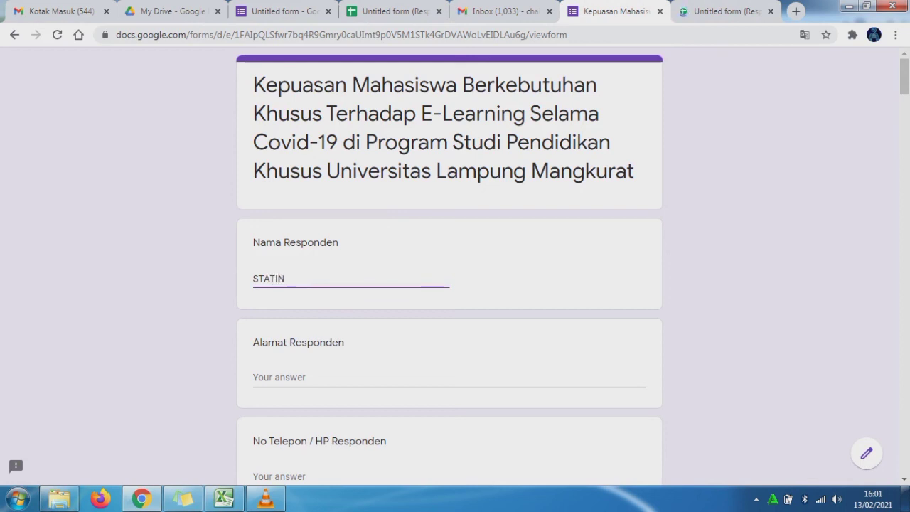
{"action": "left_click_drag", "start_coordinate": [904, 76], "coordinate": [904, 455]}
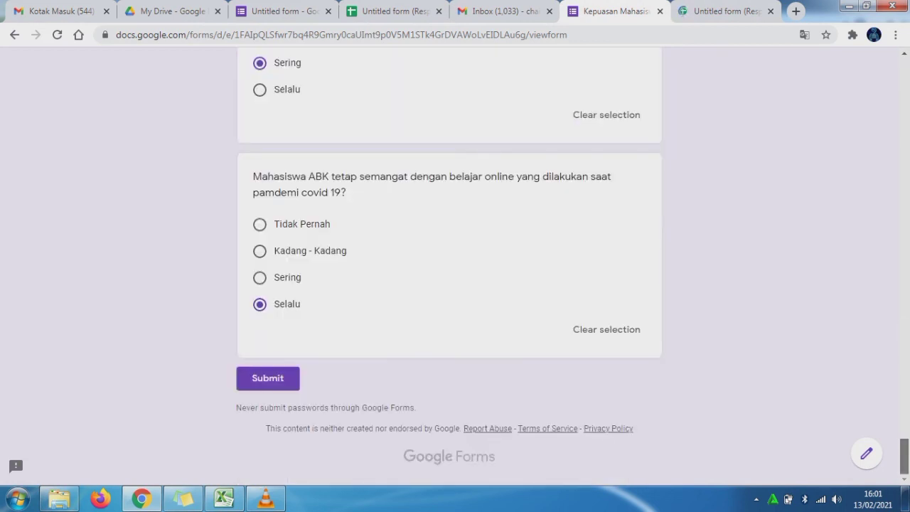